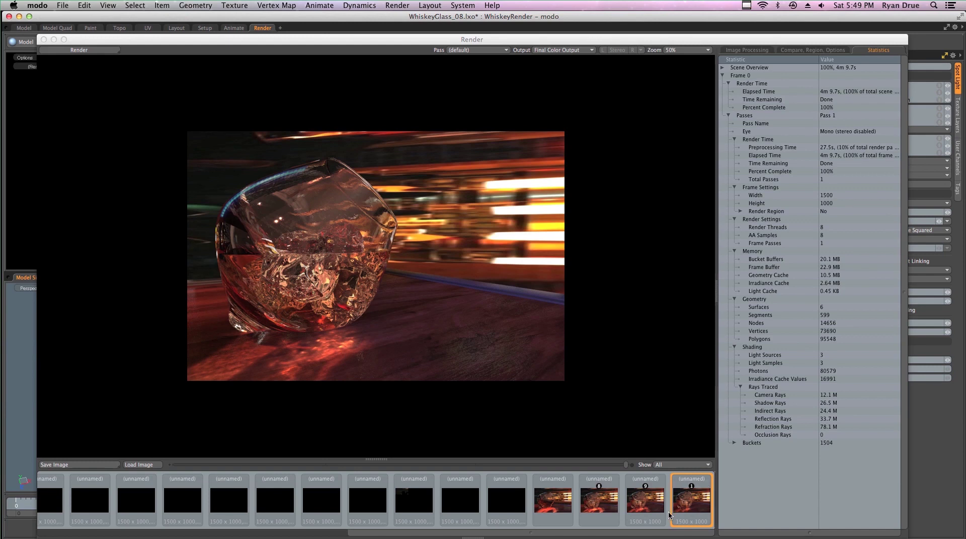
# - Compare the two most recent renders of the glass, then view the reference image in Photoshop and return to modo
pyautogui.click(632, 516)
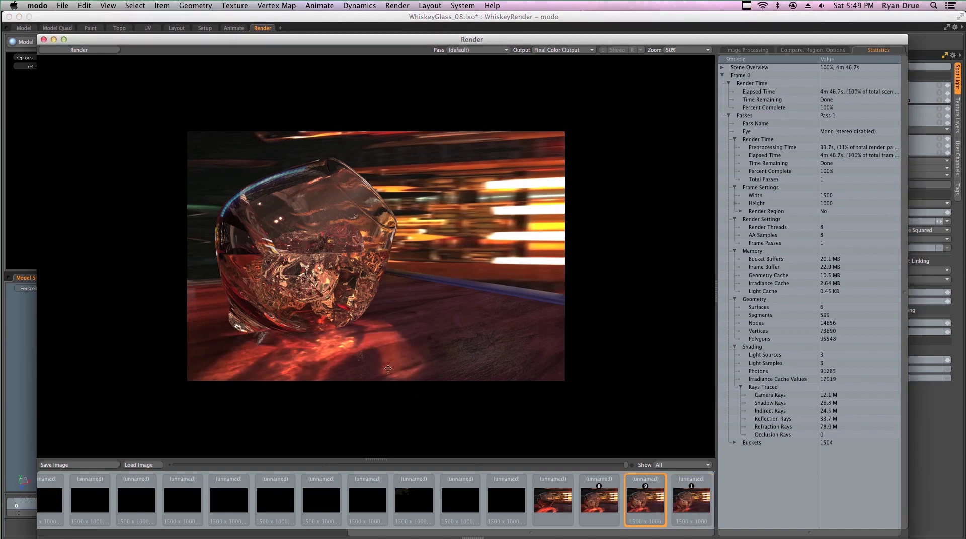
pyautogui.press('Right')
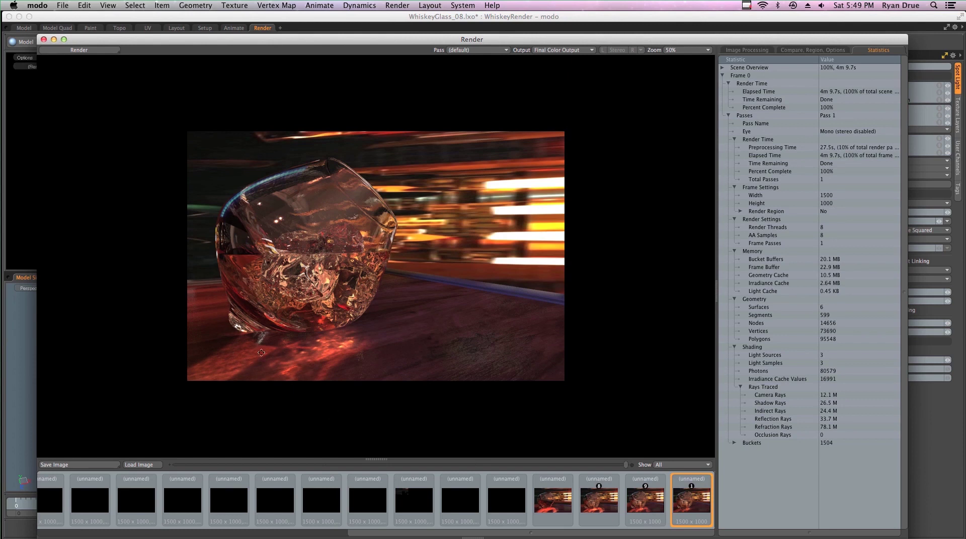
pyautogui.press('super+Tab')
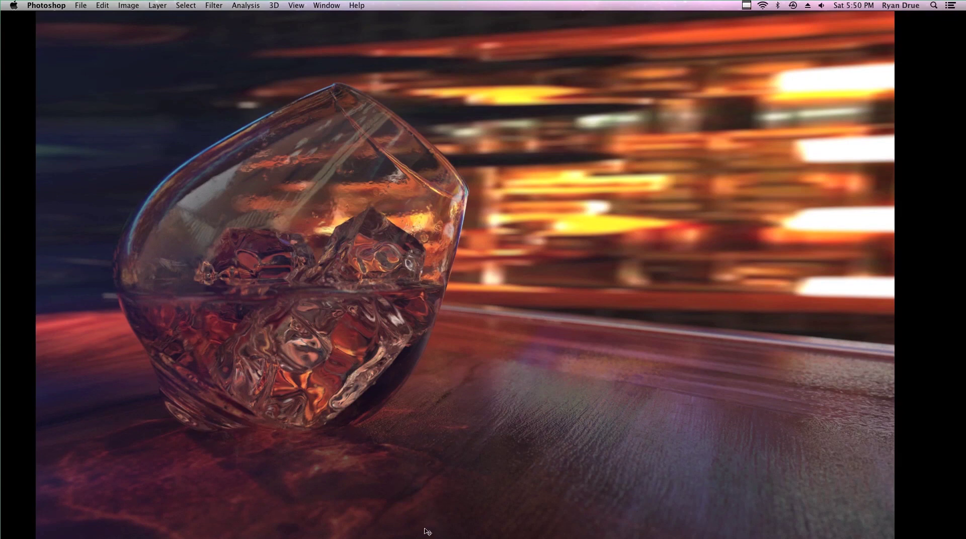
pyautogui.press('super+Tab')
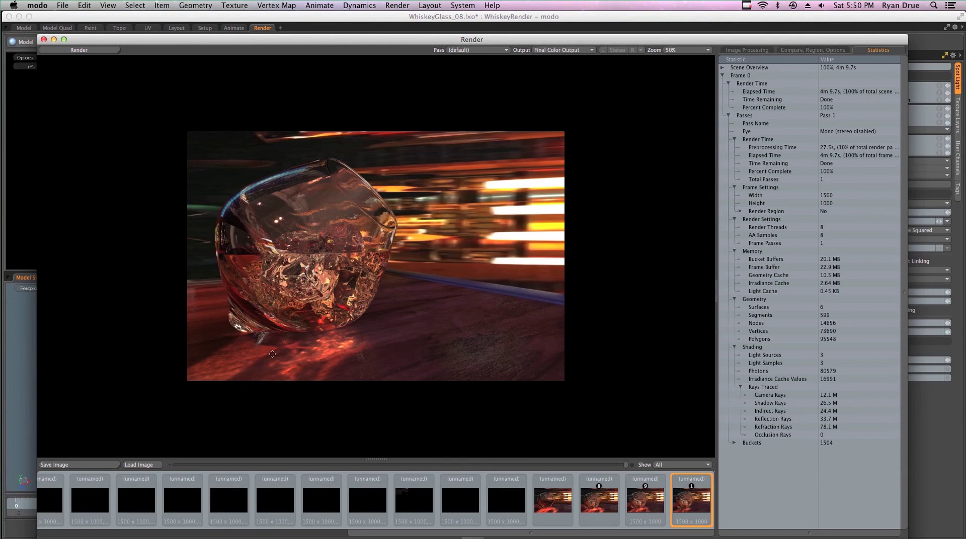
# - Examine the latest render at 100% zoom around the glass, liquid, table caustics and background, then close the render window
pyautogui.click(681, 51)
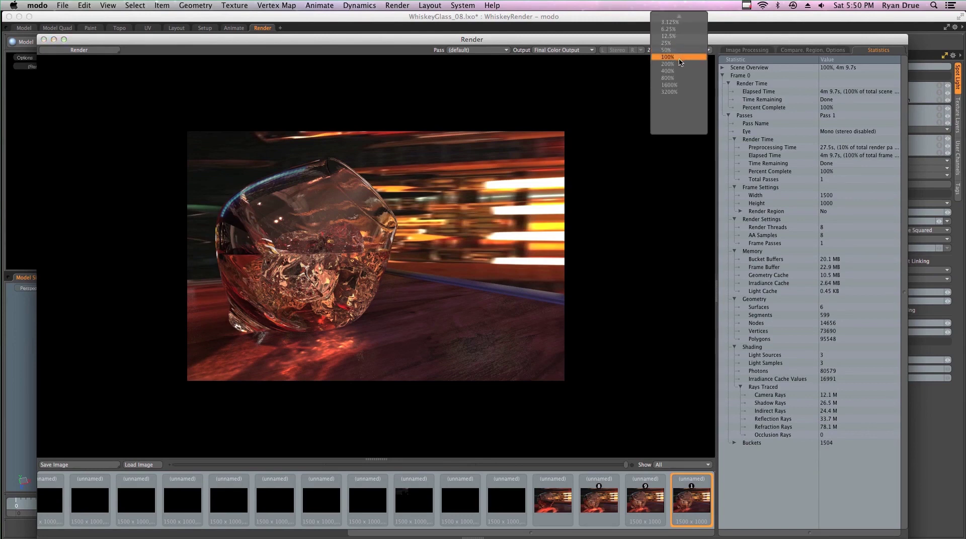
pyautogui.click(679, 58)
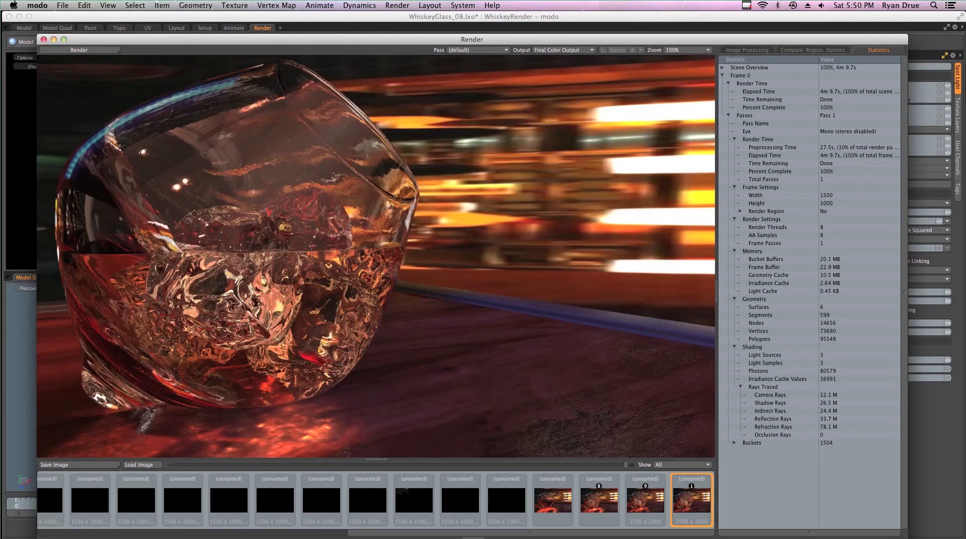
pyautogui.moveTo(225, 331); pyautogui.dragTo(256, 263)
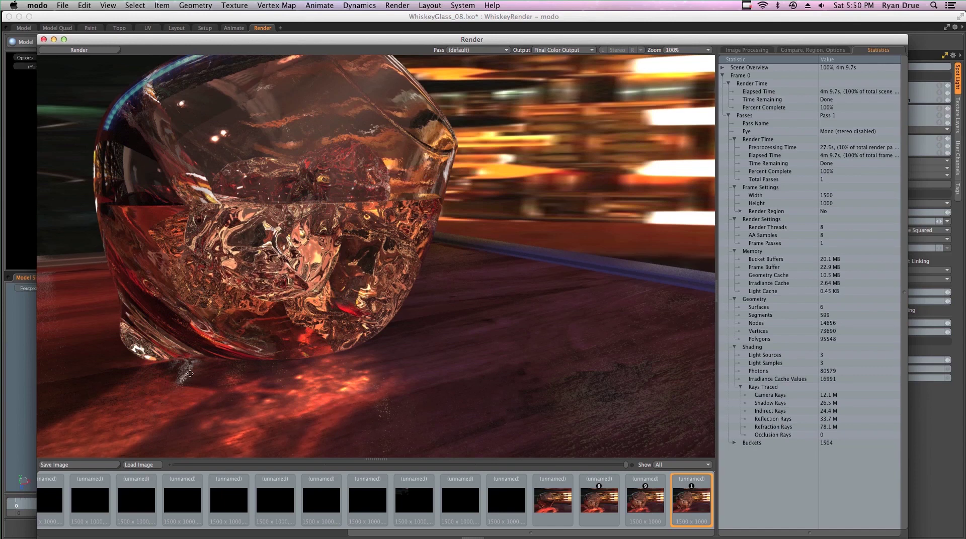
pyautogui.scroll(5, 169, 252)
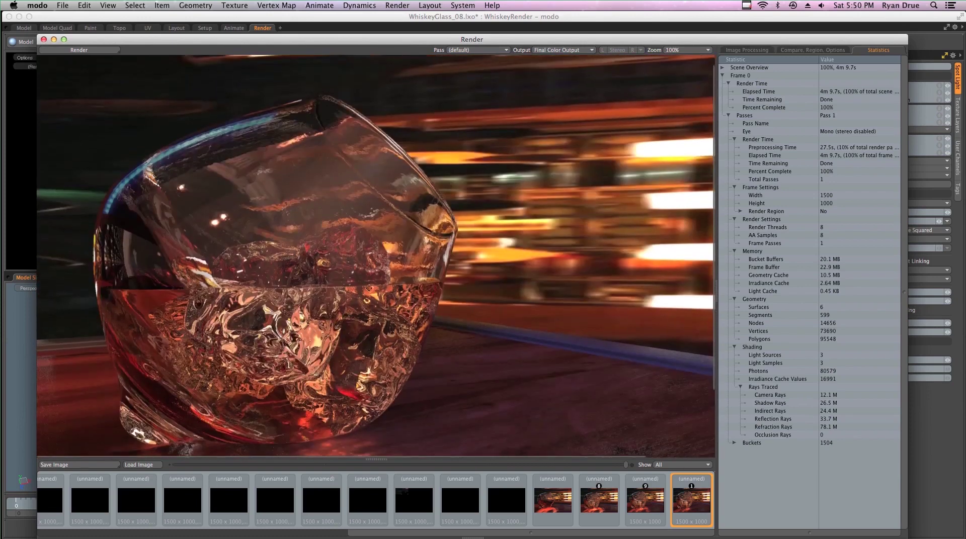
pyautogui.scroll(-2, 368, 288)
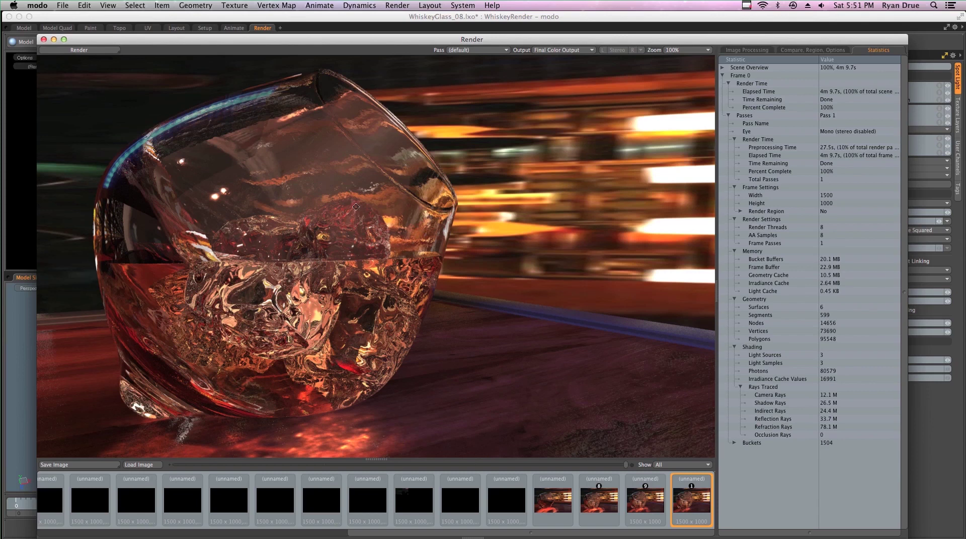
pyautogui.moveTo(361, 217); pyautogui.dragTo(338, 152)
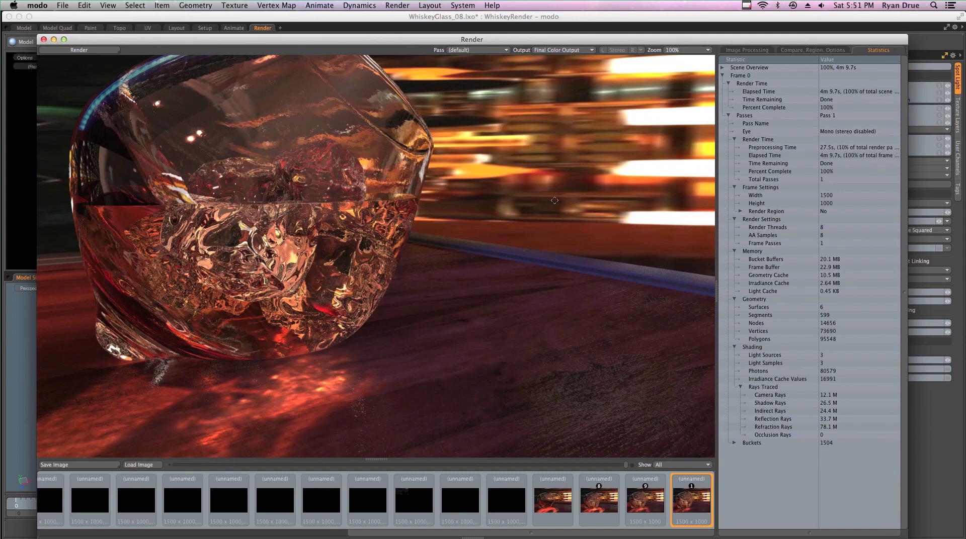
pyautogui.moveTo(563, 285); pyautogui.dragTo(510, 283)
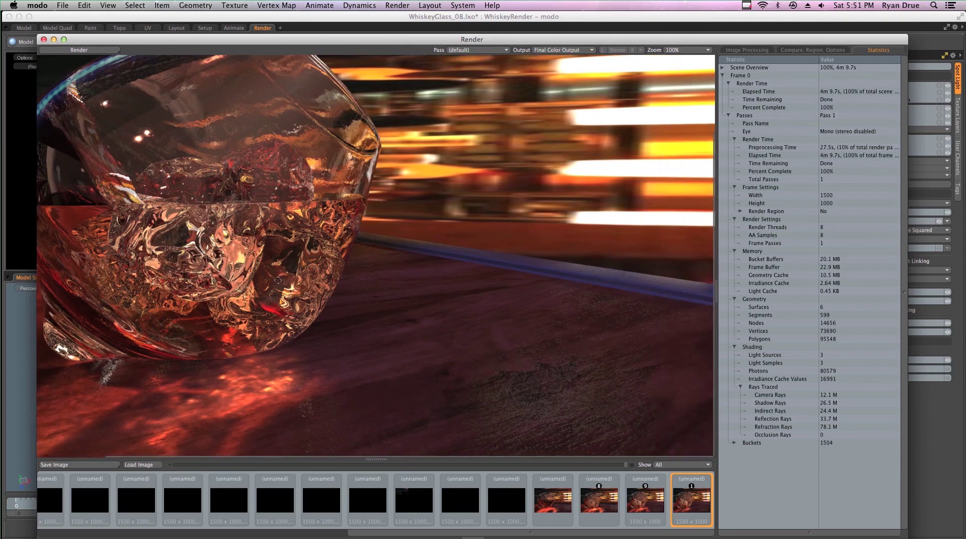
pyautogui.moveTo(436, 256); pyautogui.dragTo(512, 248)
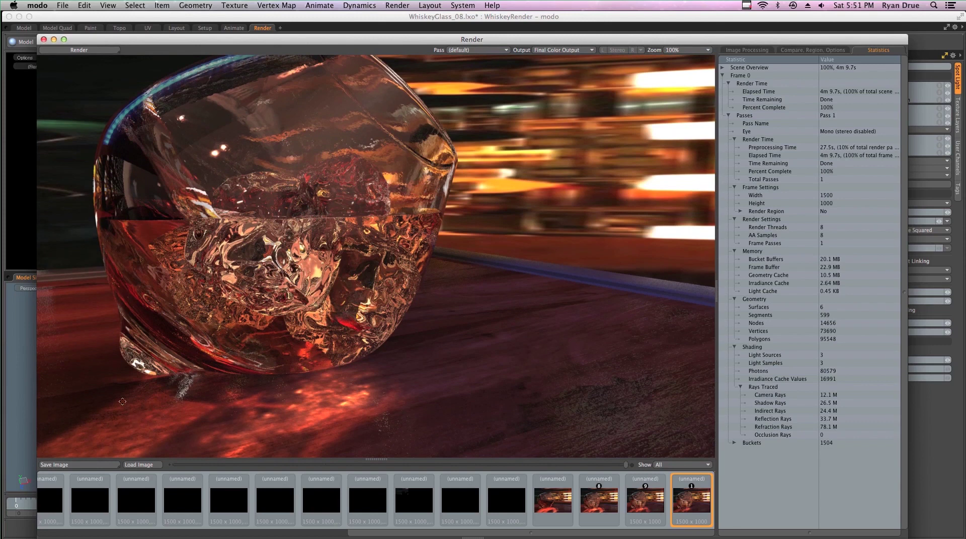
pyautogui.moveTo(80, 296); pyautogui.dragTo(238, 271)
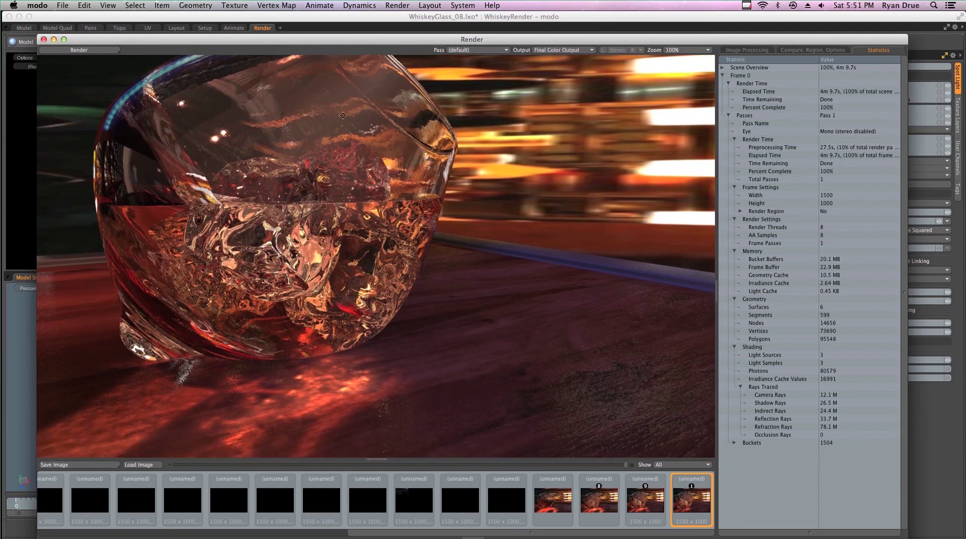
pyautogui.click(44, 39)
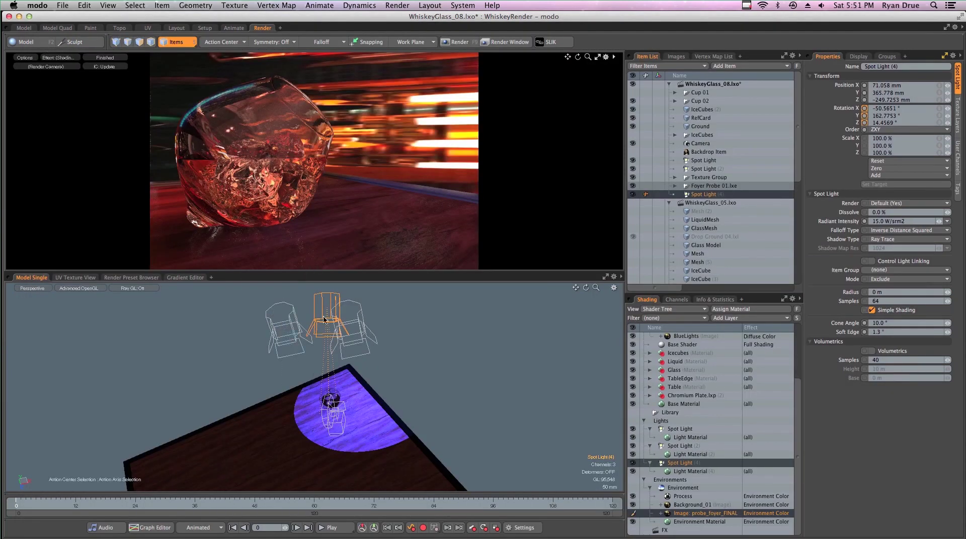
# - Select the Ground mesh and lasso the vertices at both ends of the table edge running behind the glass
pyautogui.click(438, 362)
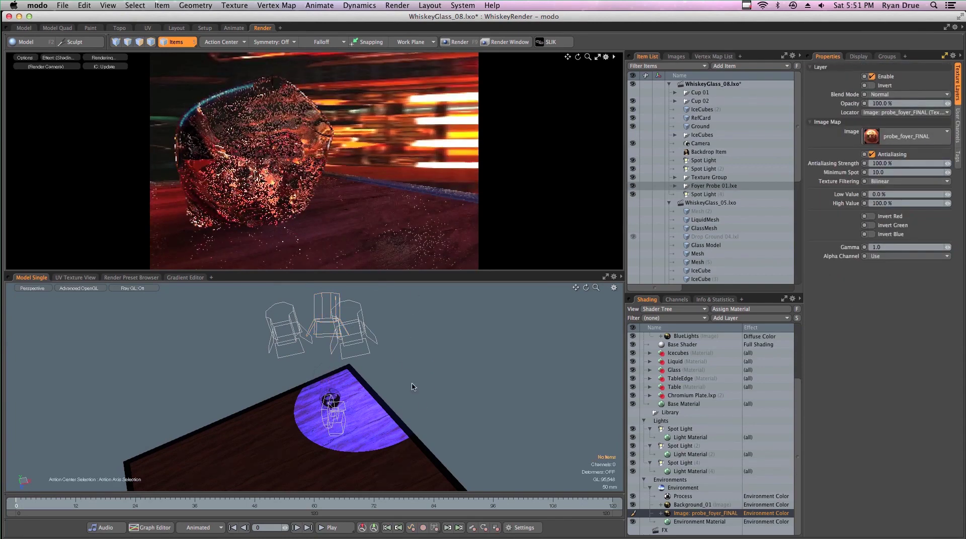
pyautogui.click(372, 420)
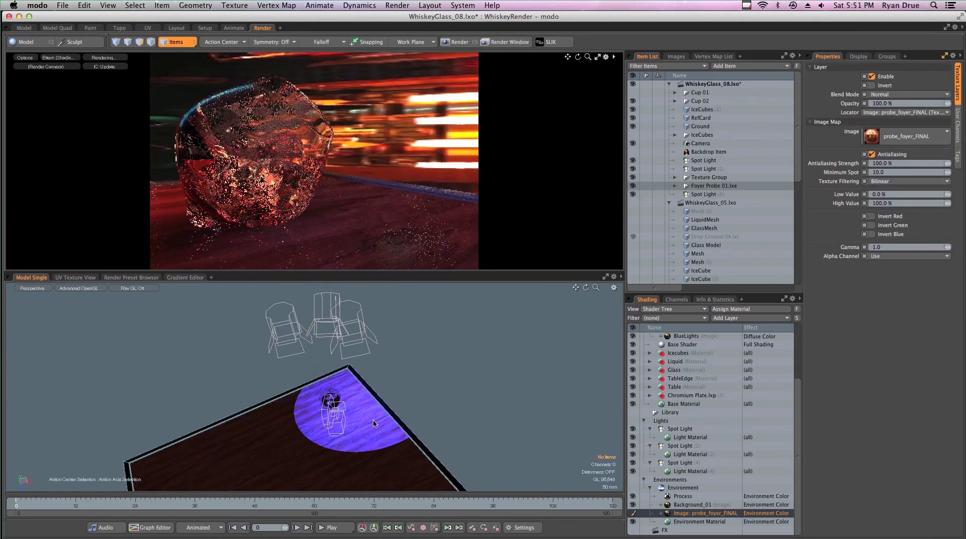
pyautogui.click(420, 393)
pyautogui.click(366, 446)
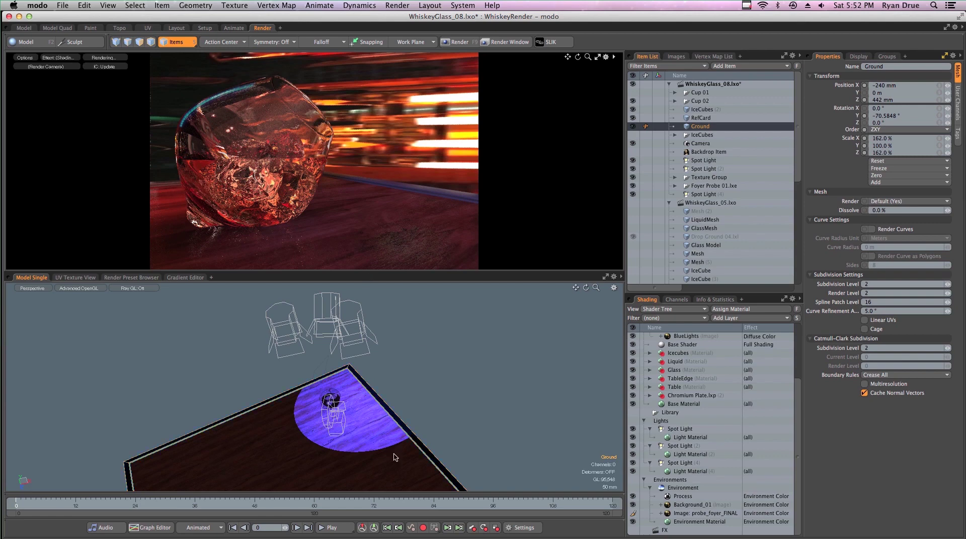
pyautogui.scroll(-2, 425, 432)
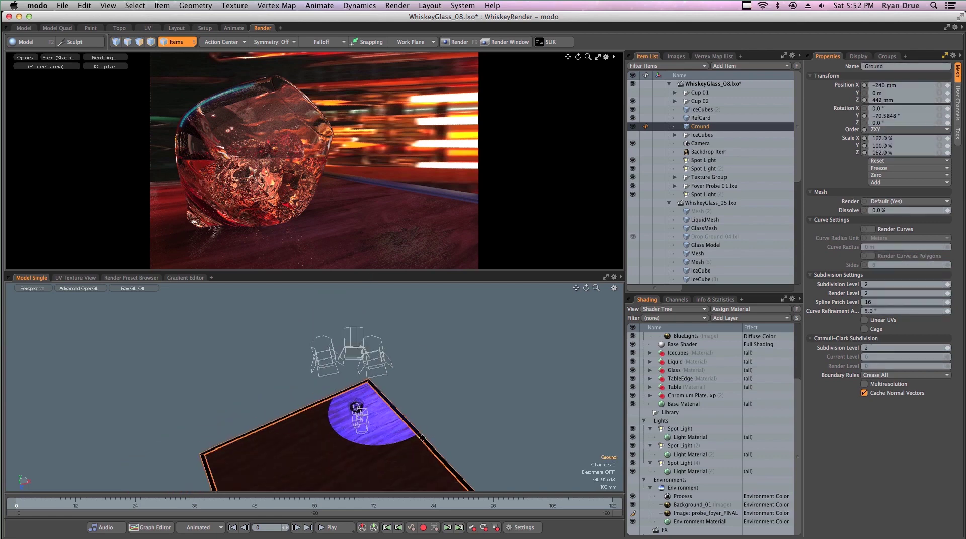
pyautogui.keyDown('alt'); pyautogui.keyDown('shift'); pyautogui.moveTo(422, 439); pyautogui.dragTo(363, 407); pyautogui.keyUp('shift'); pyautogui.keyUp('alt')
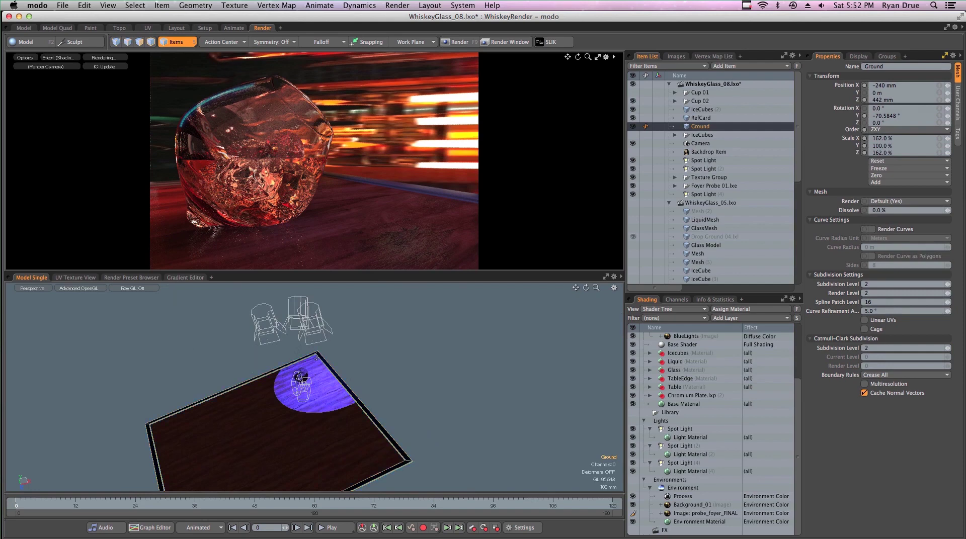
pyautogui.press('1')
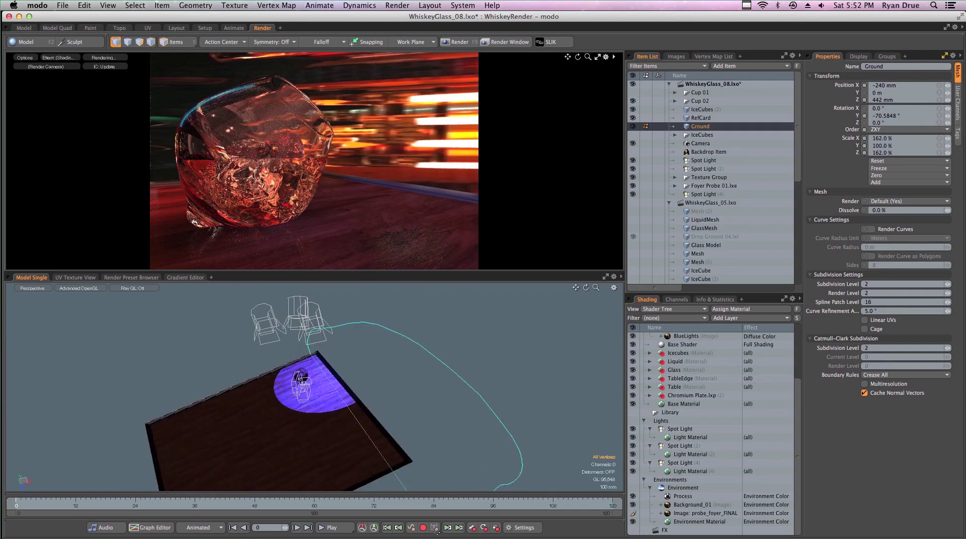
pyautogui.moveTo(437, 531); pyautogui.dragTo(437, 532, button='middle')
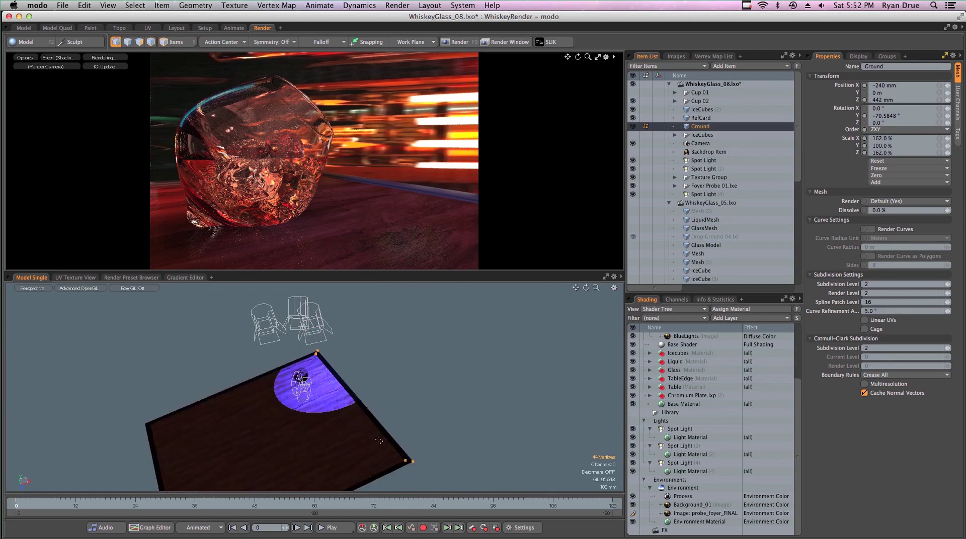
# - Activate the Move tool on the selected table vertices and set the action center to Element
pyautogui.press('w')
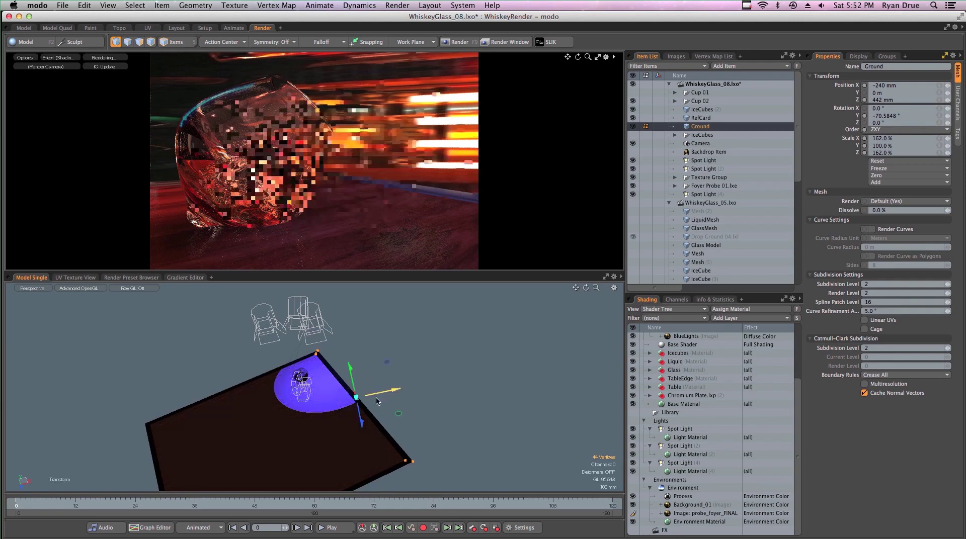
pyautogui.keyDown('alt'); pyautogui.moveTo(379, 390); pyautogui.dragTo(347, 370); pyautogui.keyUp('alt')
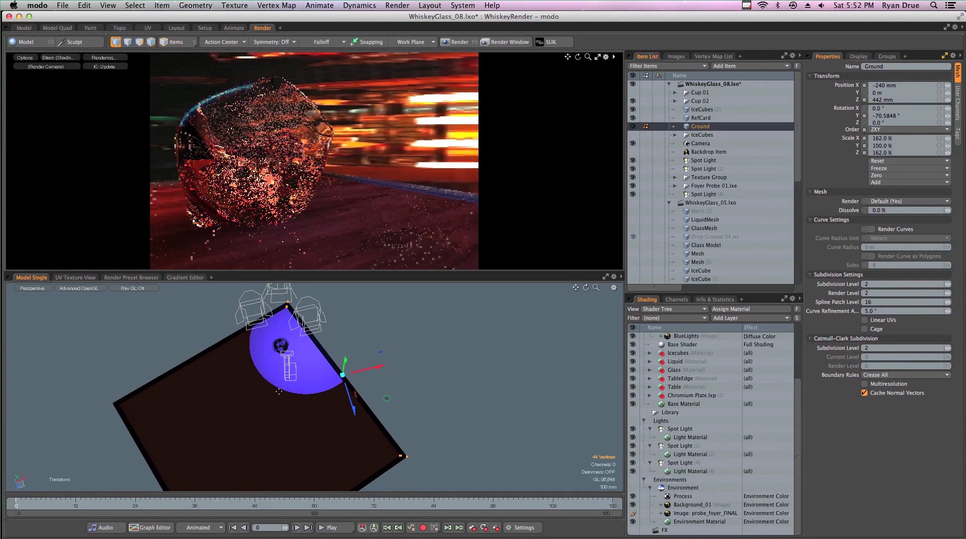
pyautogui.keyDown('alt'); pyautogui.moveTo(366, 358); pyautogui.dragTo(417, 429); pyautogui.keyUp('alt')
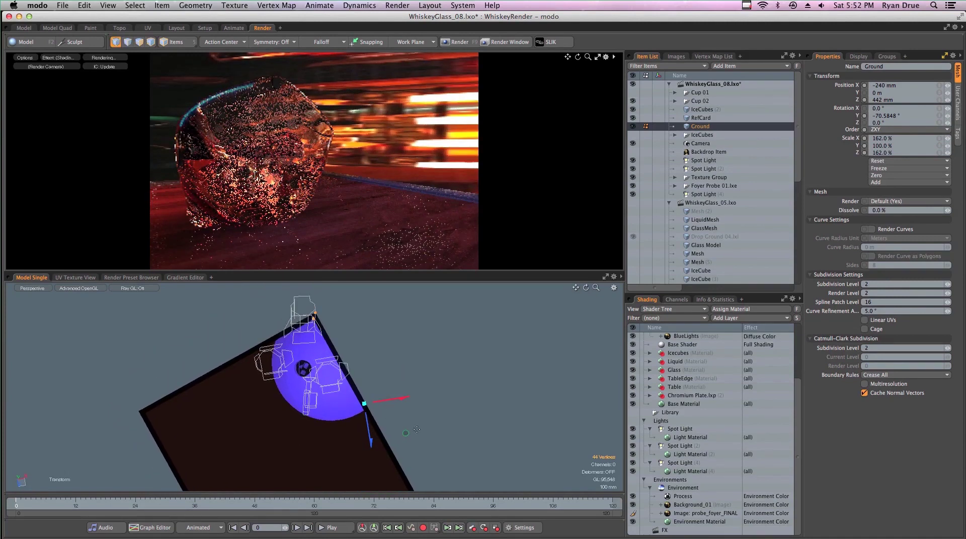
pyautogui.keyDown('alt'); pyautogui.moveTo(360, 420); pyautogui.dragTo(369, 352); pyautogui.keyUp('alt')
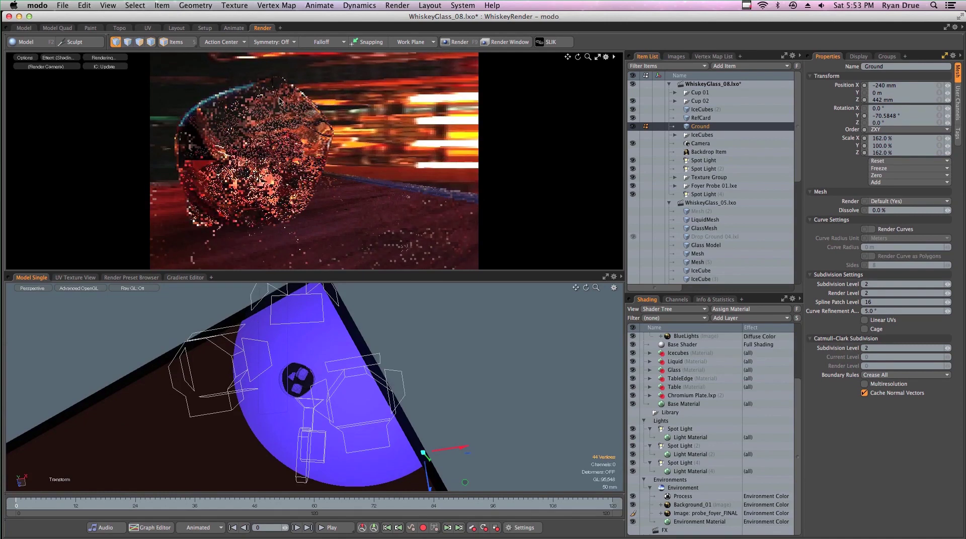
pyautogui.click(238, 43)
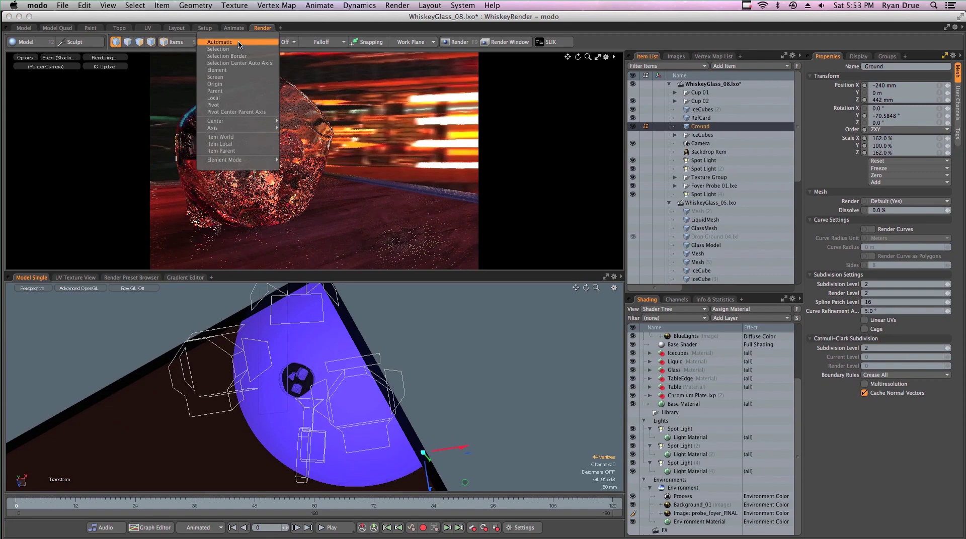
pyautogui.click(231, 70)
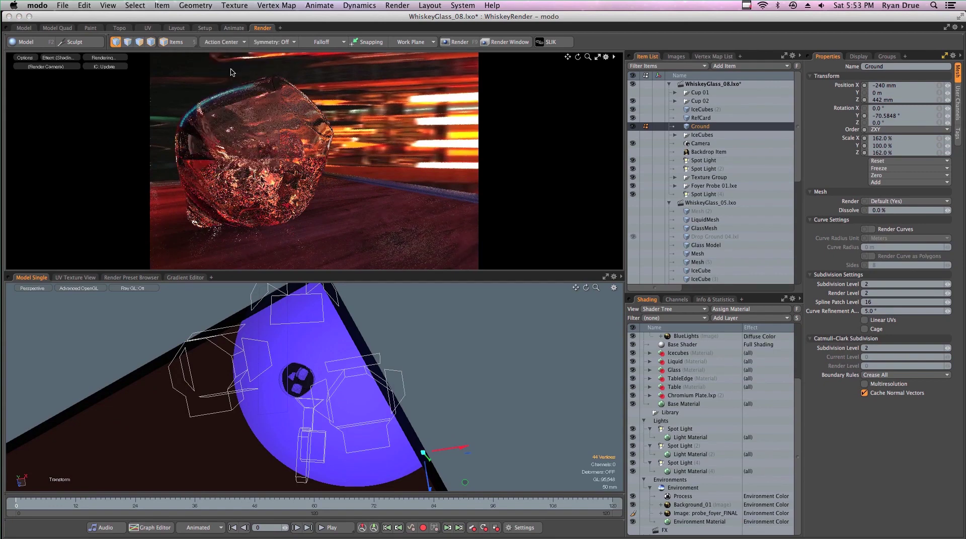
# - Align the move handle to the adjoining table edge and move the selected vertices along it, bringing the table edge closer to the glass
pyautogui.keyDown('alt'); pyautogui.moveTo(207, 399); pyautogui.dragTo(208, 368); pyautogui.keyUp('alt')
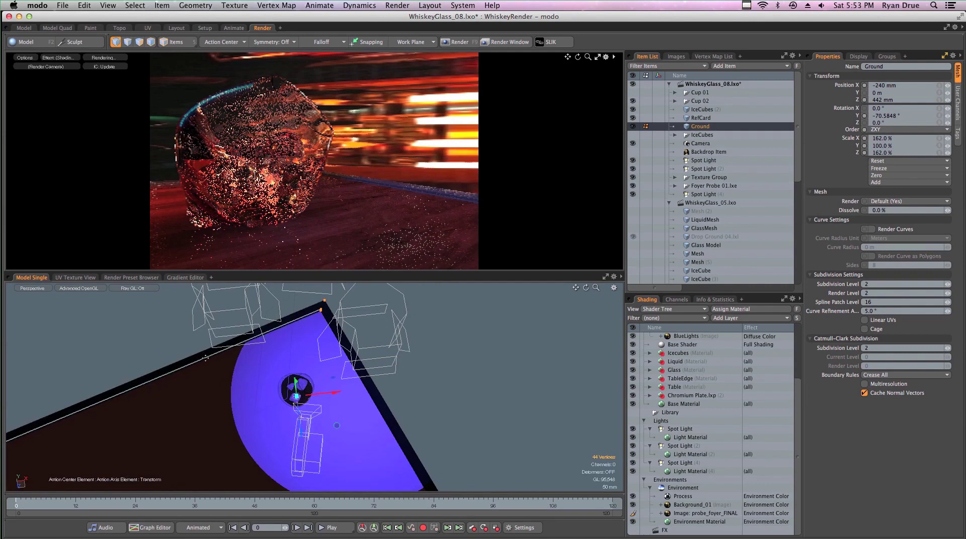
pyautogui.click(137, 385)
pyautogui.scroll(-3, 262, 378)
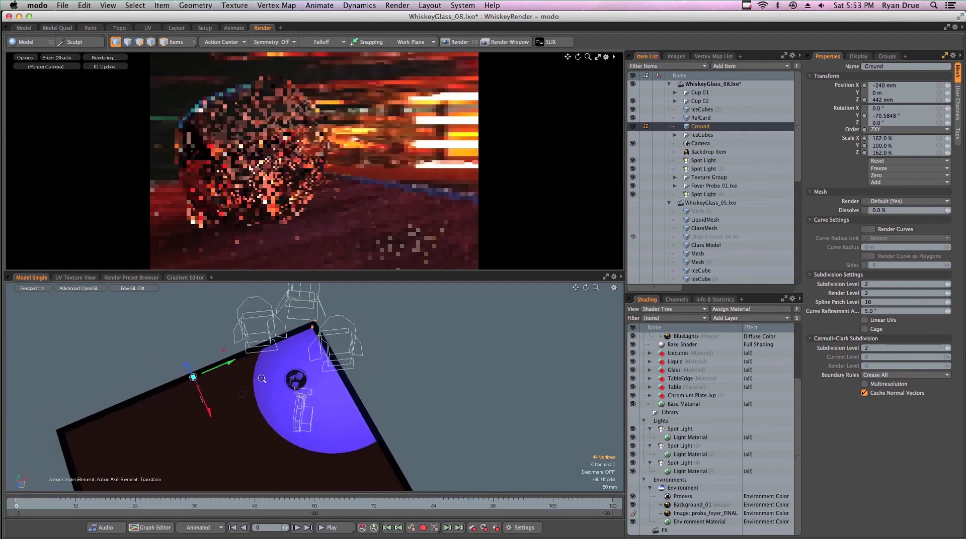
pyautogui.scroll(-1, 262, 378)
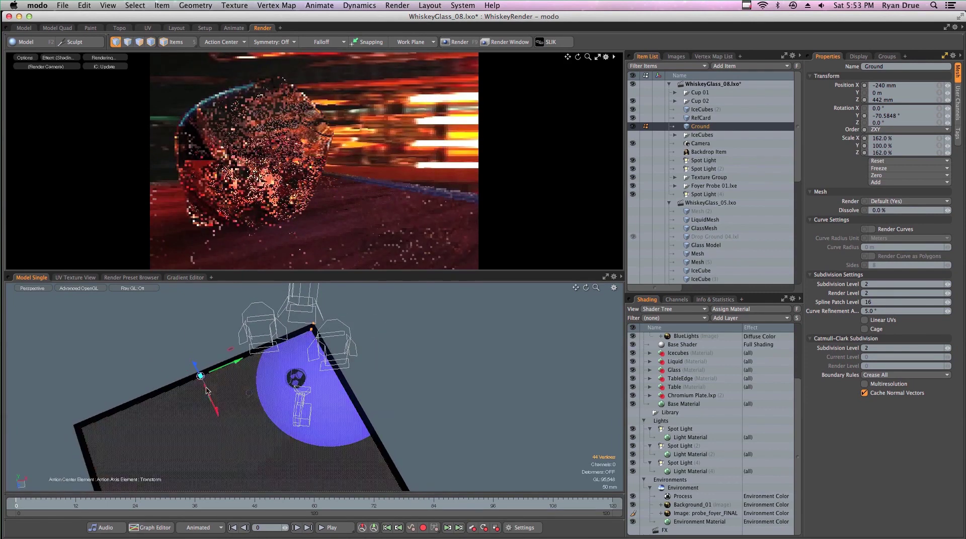
pyautogui.moveTo(207, 390); pyautogui.dragTo(227, 403)
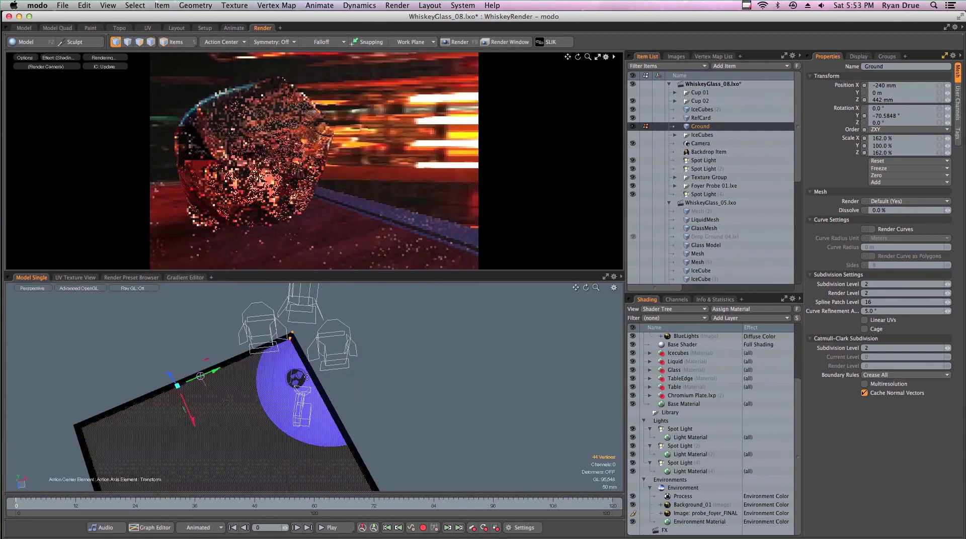
# - Deselect the table edge vertices near the glass and move the far-end vertices outward along the adjoining edge direction, changing the table edge's angle
pyautogui.keyDown('alt'); pyautogui.moveTo(305, 376); pyautogui.dragTo(298, 401); pyautogui.keyUp('alt')
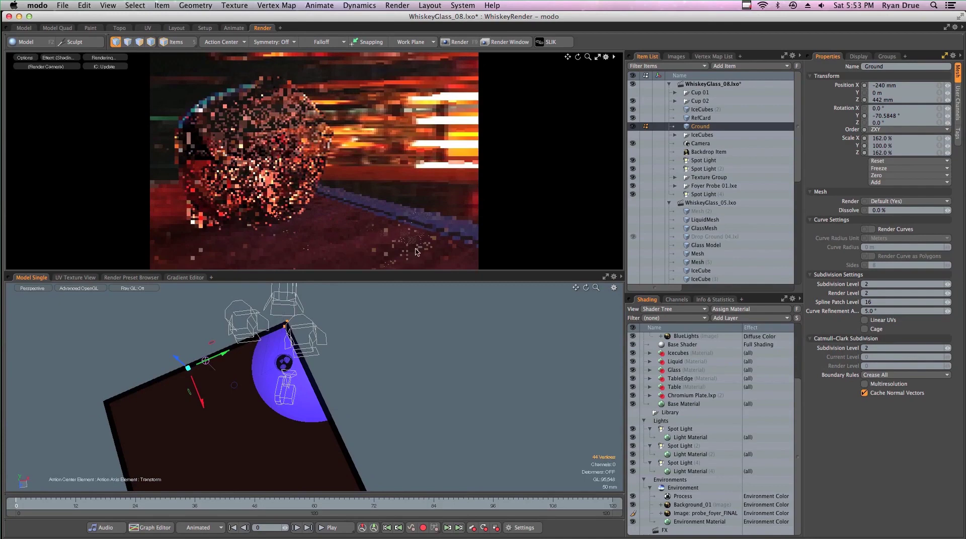
pyautogui.scroll(-3, 278, 396)
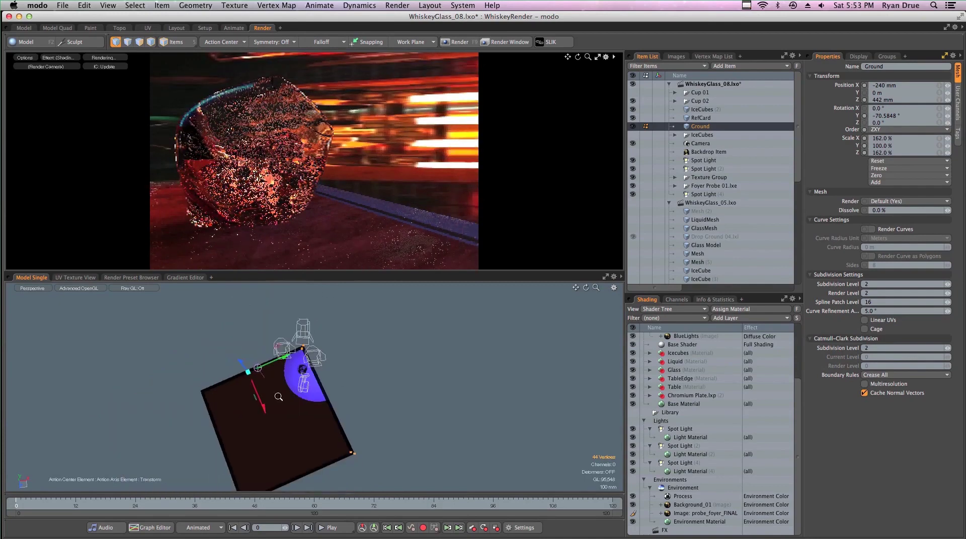
pyautogui.scroll(-1, 278, 397)
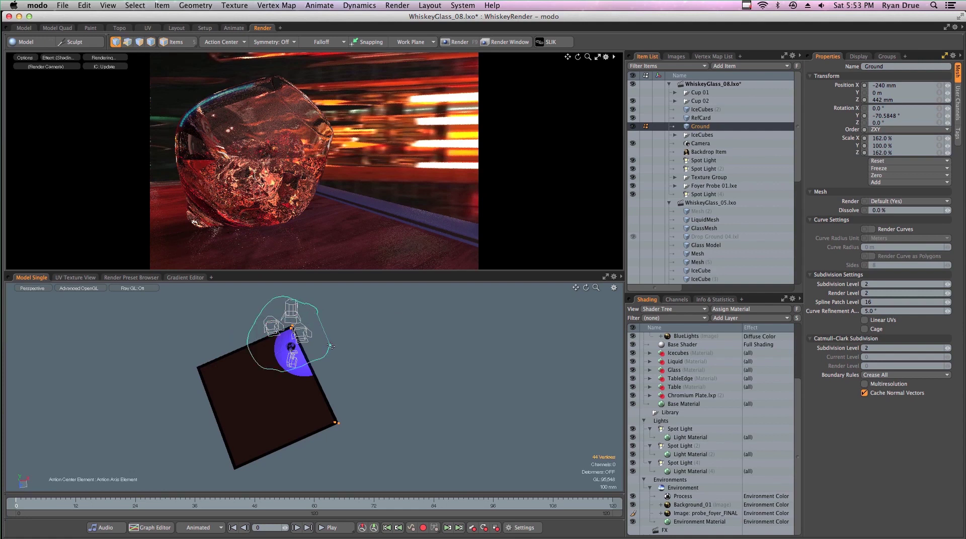
pyautogui.keyDown('ctrl'); pyautogui.moveTo(331, 346); pyautogui.dragTo(330, 347, button='right'); pyautogui.keyUp('ctrl')
pyautogui.press('y')
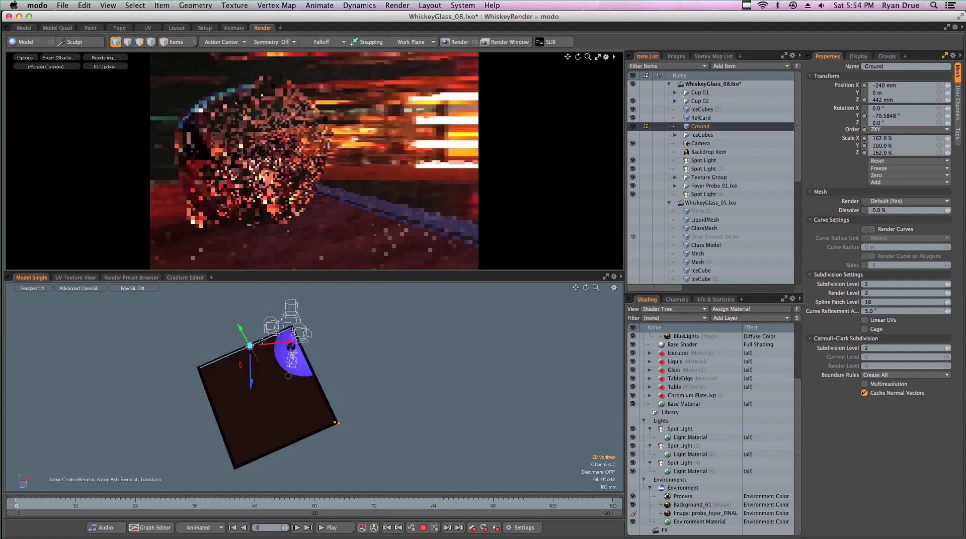
pyautogui.press('super+z')
pyautogui.moveTo(285, 334); pyautogui.dragTo(291, 335)
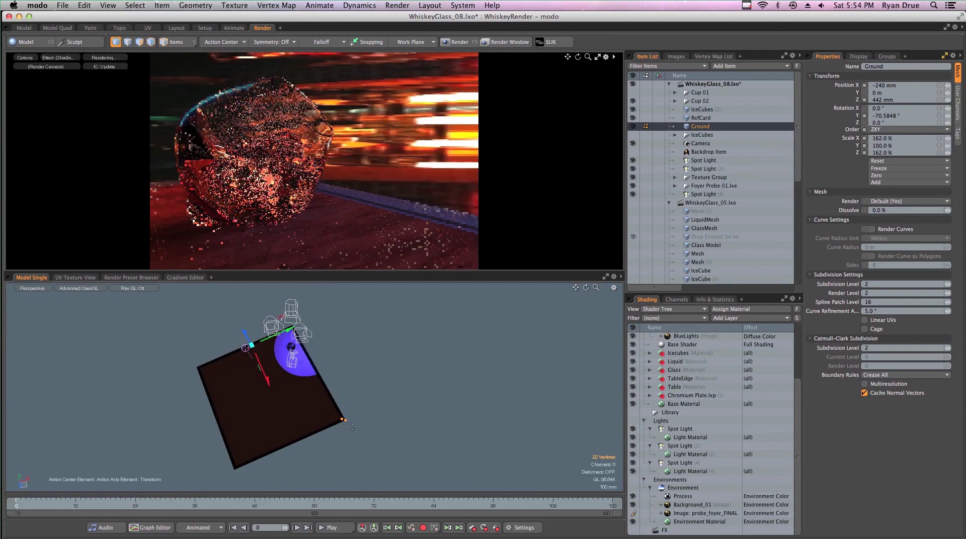
pyautogui.moveTo(293, 331); pyautogui.dragTo(285, 338)
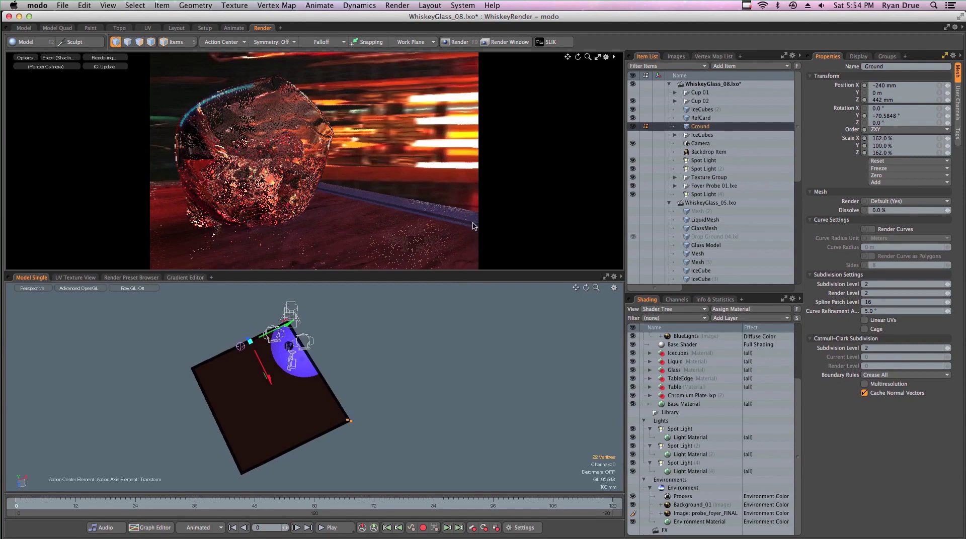
pyautogui.moveTo(300, 334); pyautogui.dragTo(302, 333)
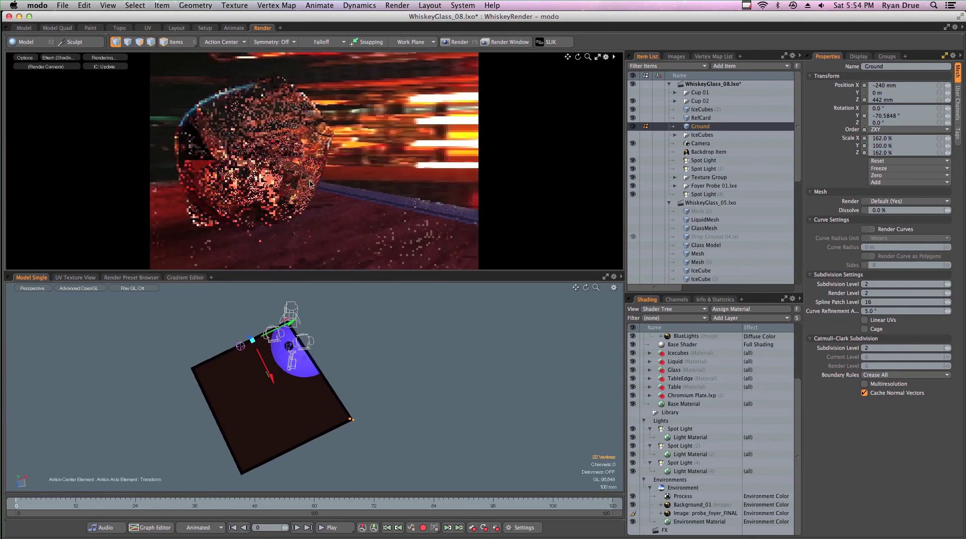
# - Move the vertices at the glass end of the table edge slightly inward along the adjoining edge, and reset the action center to Automatic
pyautogui.press('space')
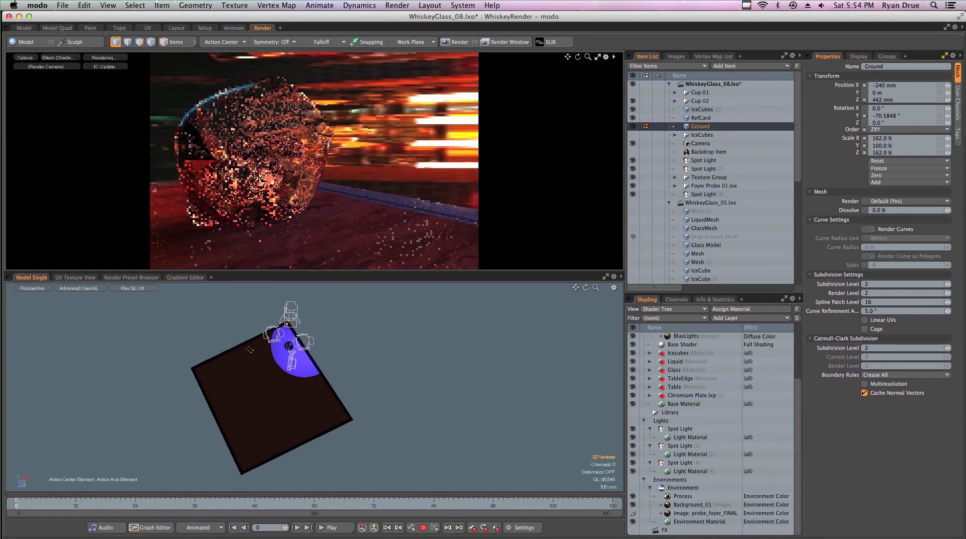
pyautogui.press('y')
pyautogui.click(254, 337)
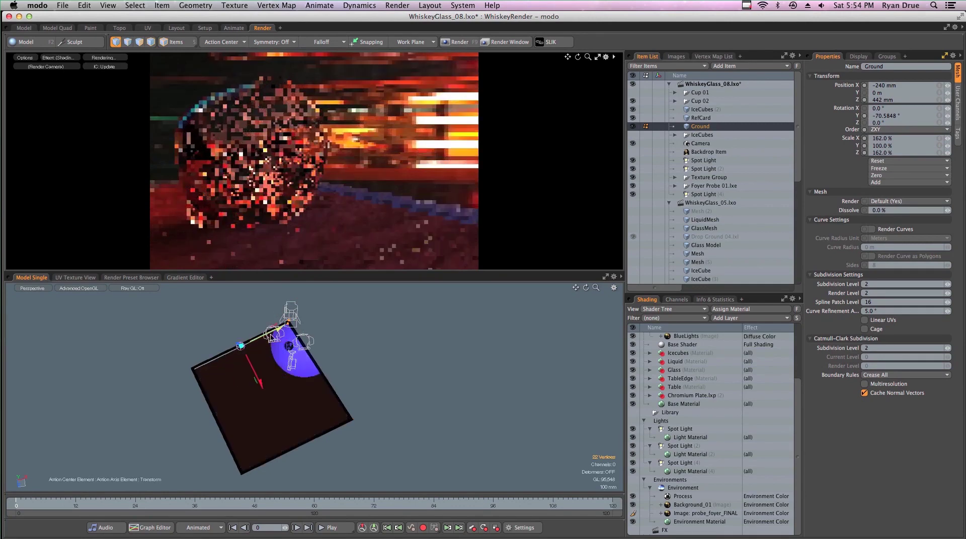
pyautogui.press('super+z')
pyautogui.moveTo(272, 335); pyautogui.dragTo(264, 339)
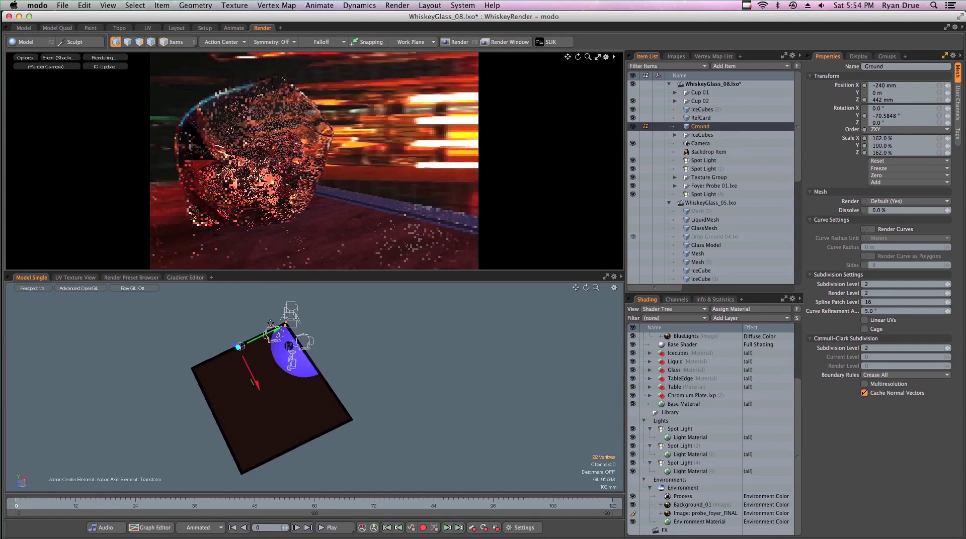
pyautogui.press('q')
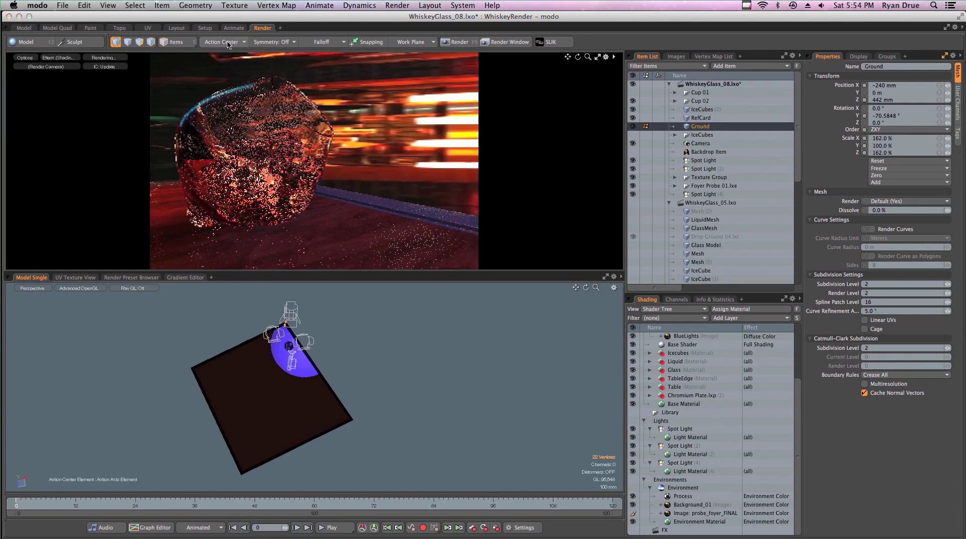
pyautogui.click(227, 43)
pyautogui.click(228, 41)
pyautogui.press('space')
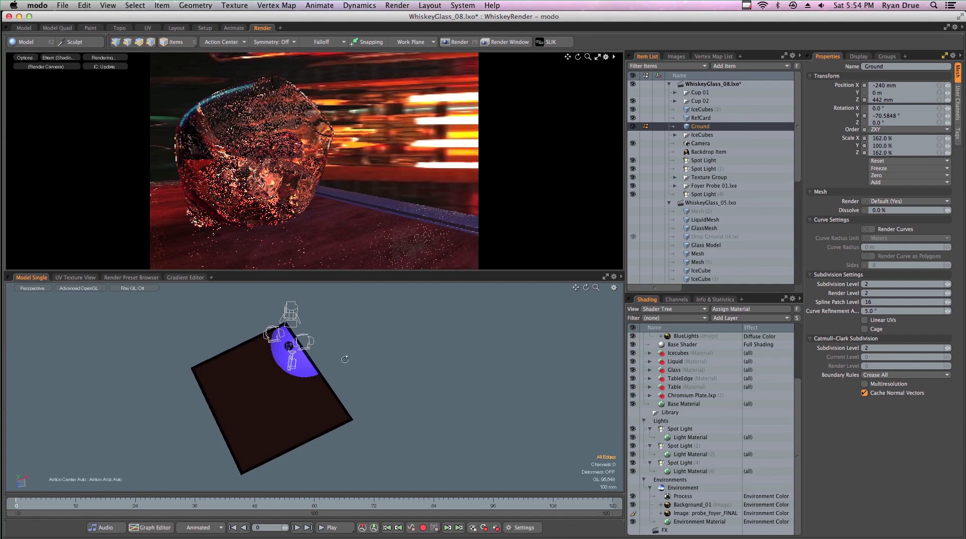
# - Lasso the vertices at both ends of the table edge, set the action center to Element and nudge them slightly along the adjoining edge
pyautogui.keyDown('alt'); pyautogui.moveTo(345, 359); pyautogui.dragTo(298, 358); pyautogui.keyUp('alt')
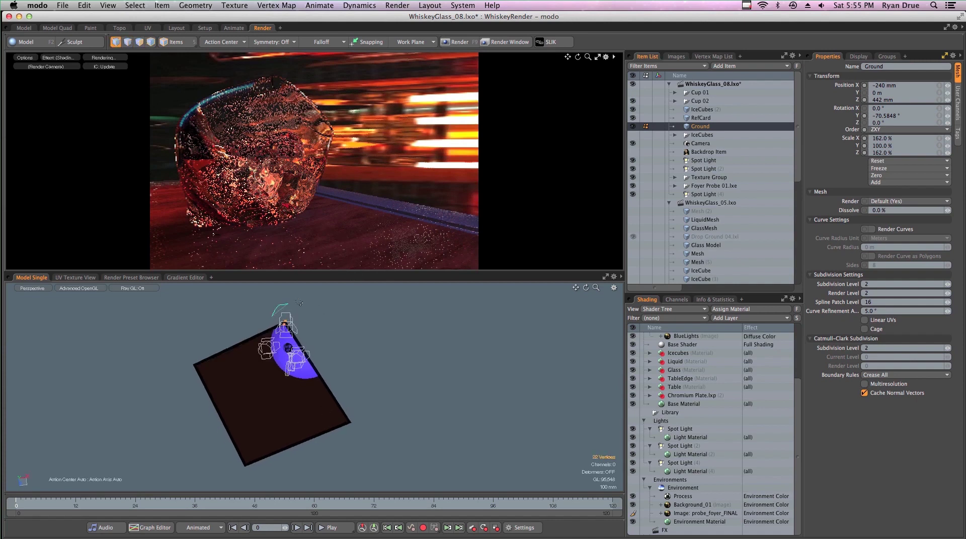
pyautogui.moveTo(299, 302)
pyautogui.mouseDown(button='right')
pyautogui.moveTo(325, 419)
pyautogui.moveTo(307, 418)
pyautogui.mouseUp(button='right')
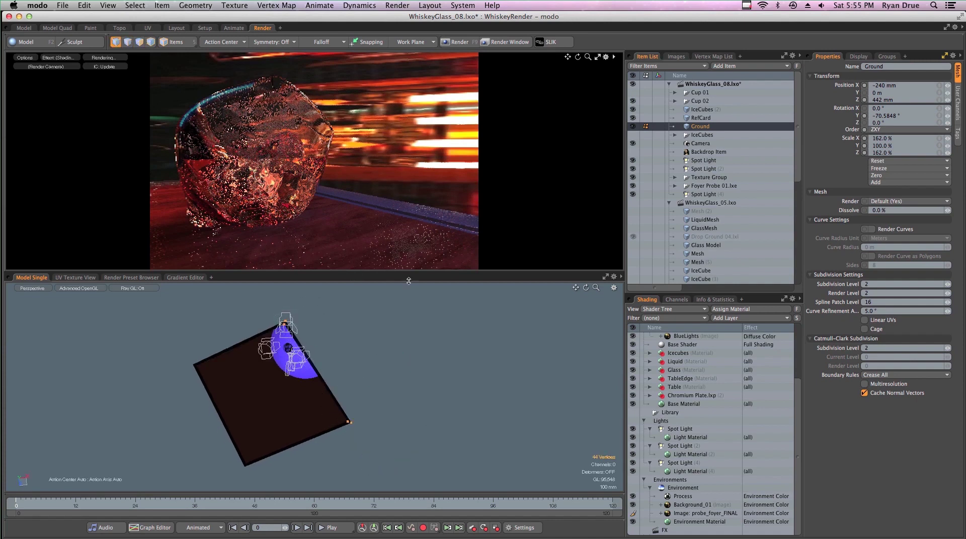
pyautogui.press('y')
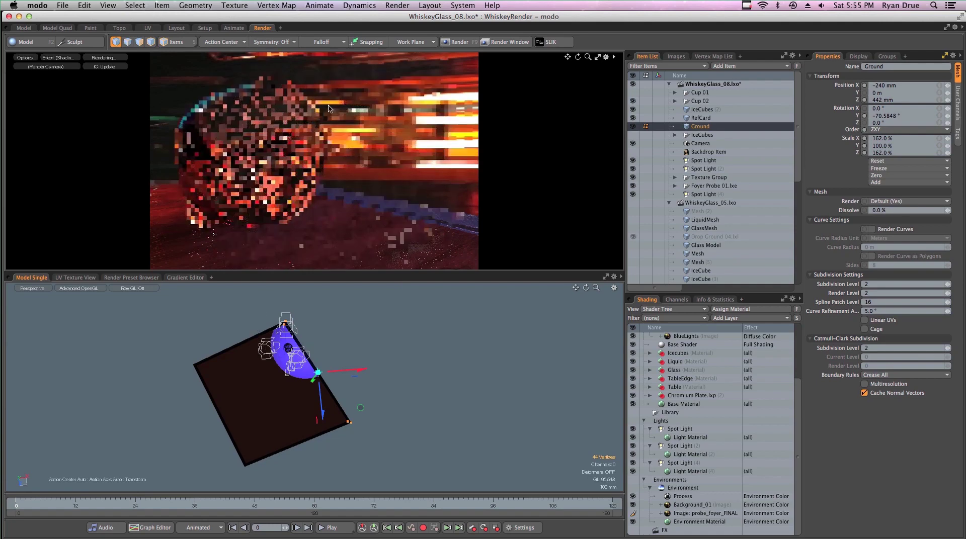
pyautogui.click(234, 42)
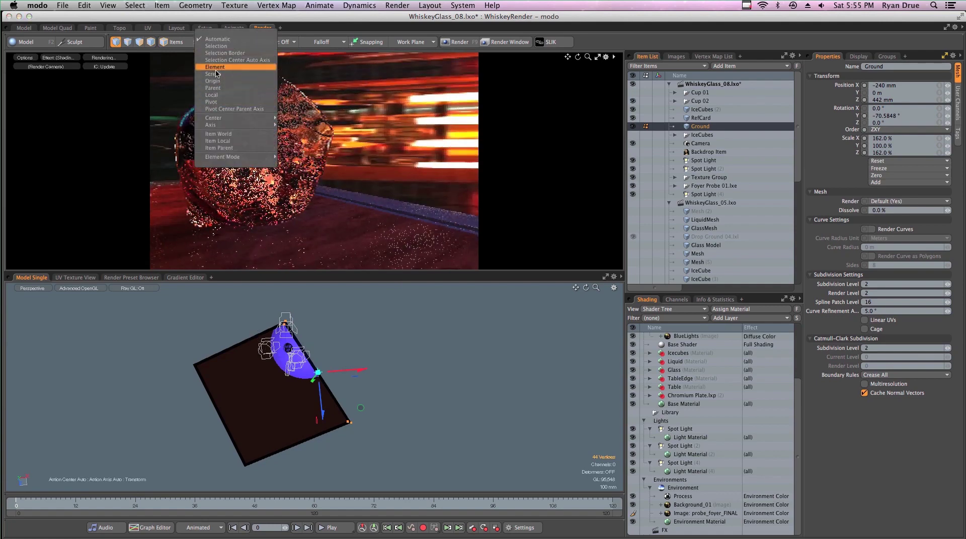
pyautogui.click(215, 67)
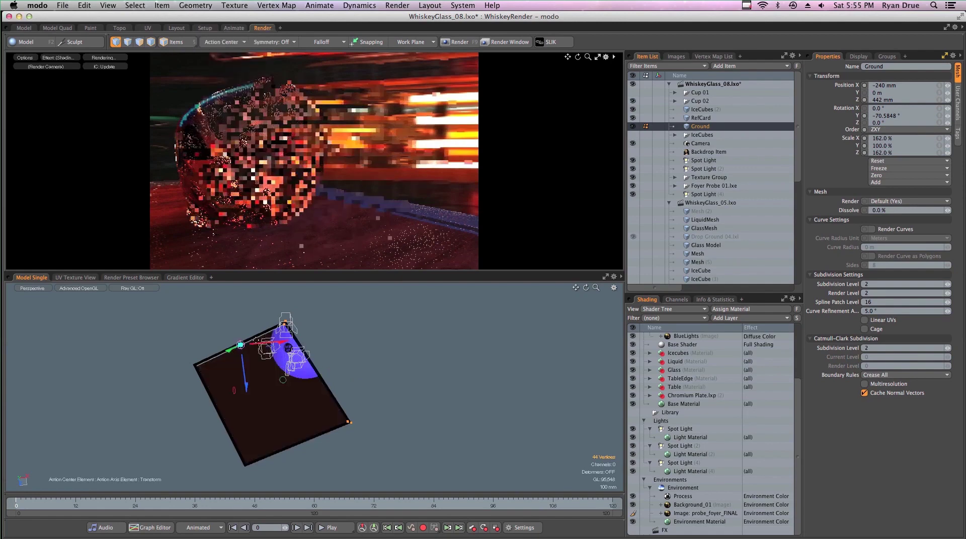
pyautogui.moveTo(240, 346); pyautogui.dragTo(242, 343)
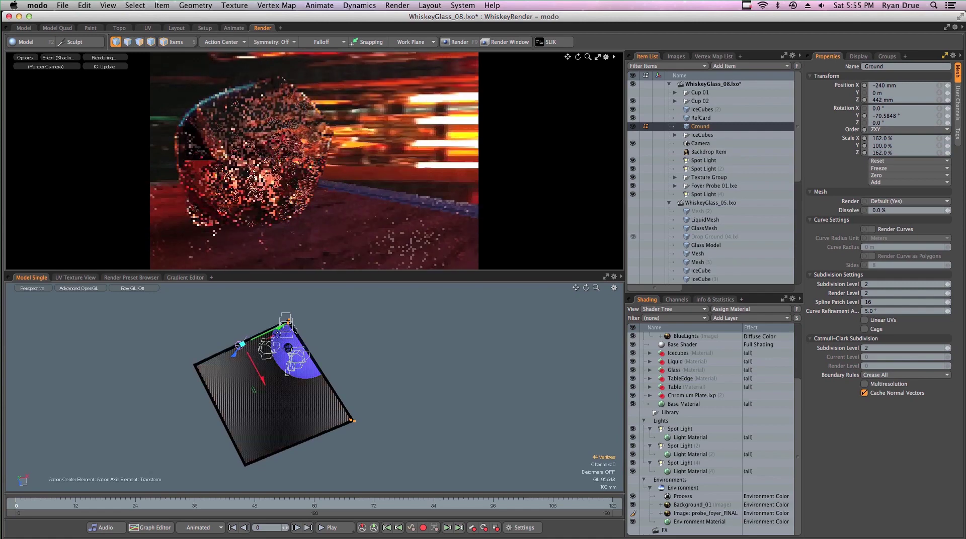
pyautogui.moveTo(242, 344); pyautogui.dragTo(241, 345)
pyautogui.moveTo(292, 327); pyautogui.dragTo(290, 328)
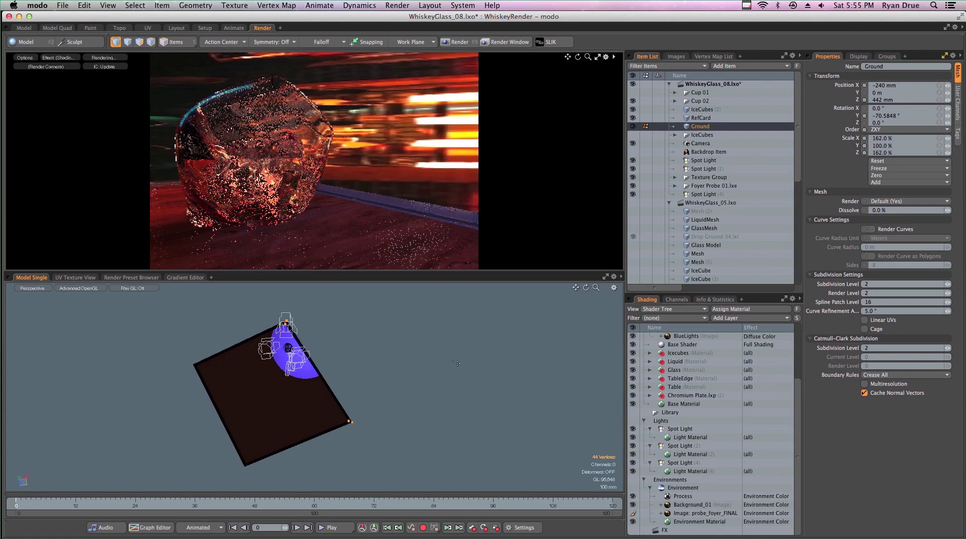
# - Switch to Photoshop to compare the table edge with the full-screen whiskey glass image, and return to modo
pyautogui.press('super+Tab')
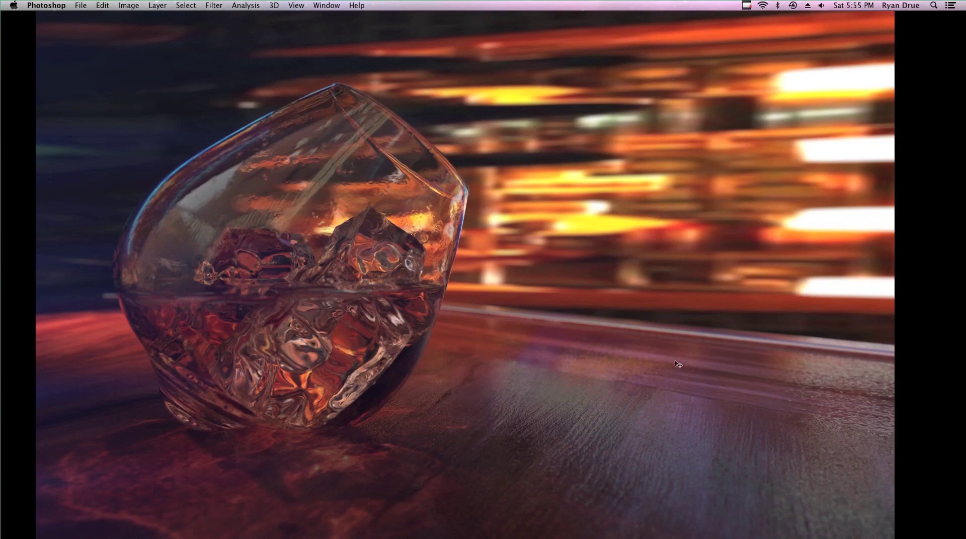
pyautogui.press('super+Tab')
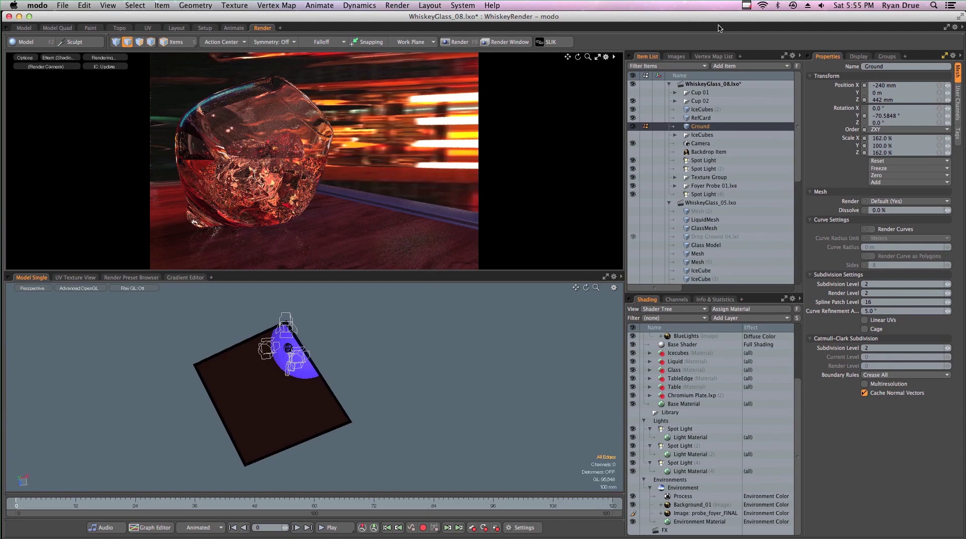
pyautogui.click(745, 6)
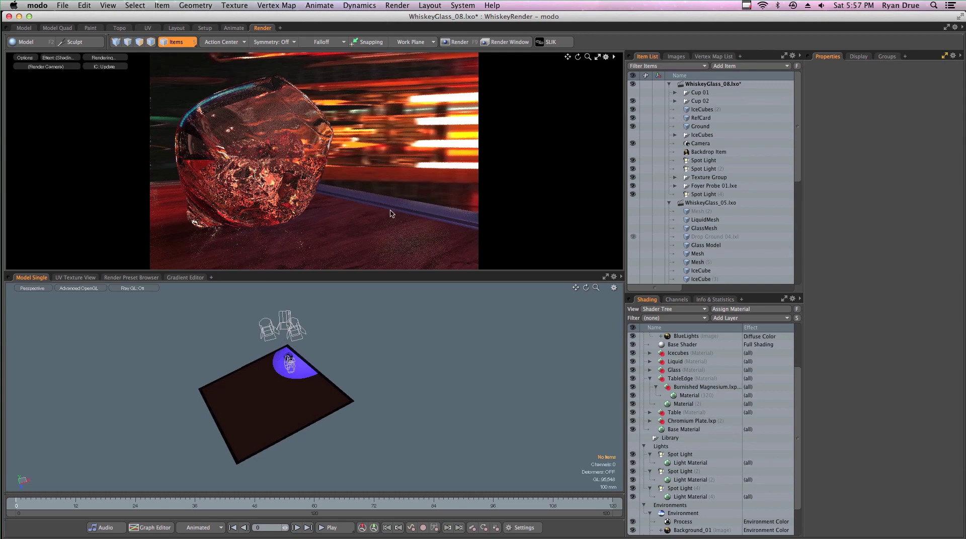
# - Pick the TableEdge's Burnished Magnesium material from the render preview and set its Diffuse Amount to 0%
pyautogui.click(458, 216)
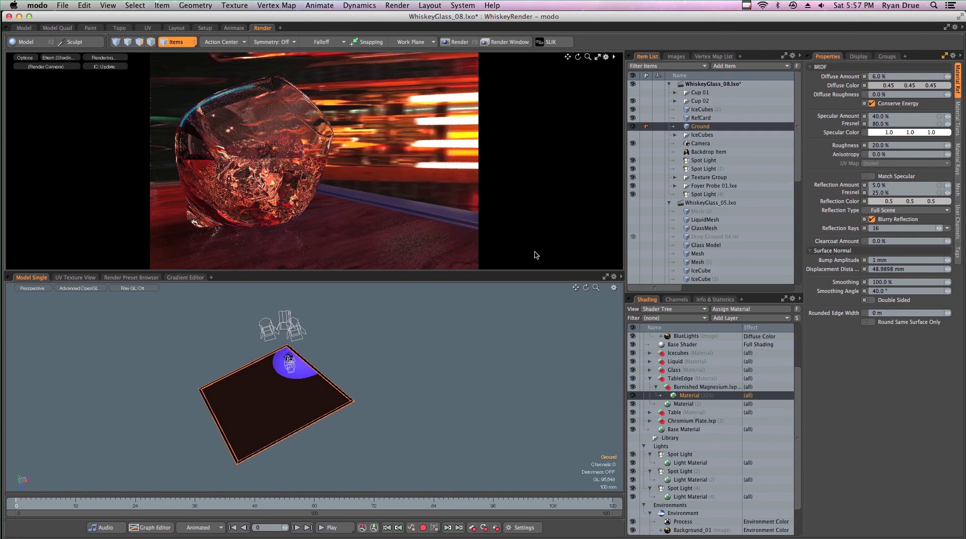
pyautogui.click(893, 77)
pyautogui.write('0')
pyautogui.press('Return')
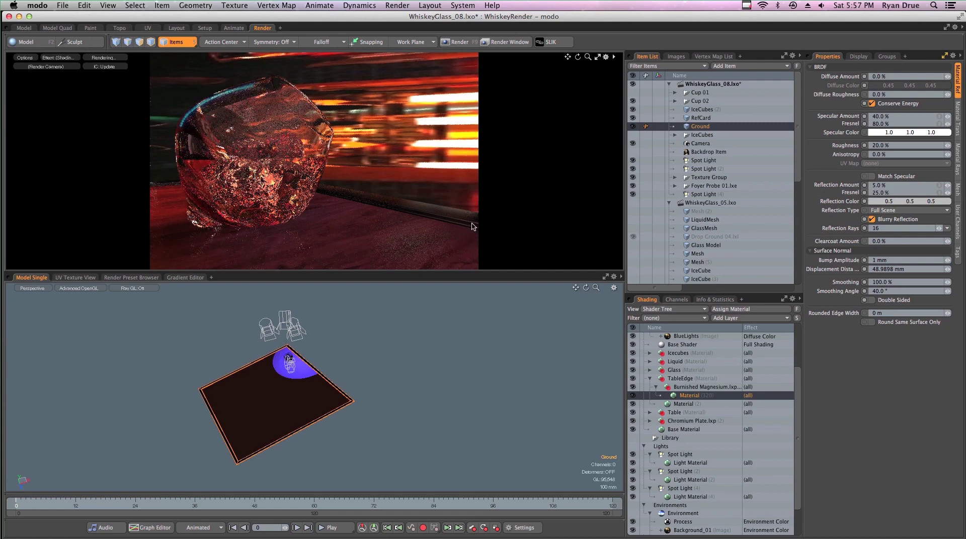
# - Set the table edge material's Reflection Amount to 25%, reflection Fresnel to 50% and Reflection Color to white (1.0, 1.0, 1.0)
pyautogui.click(895, 185)
pyautogui.write('25')
pyautogui.press('Return')
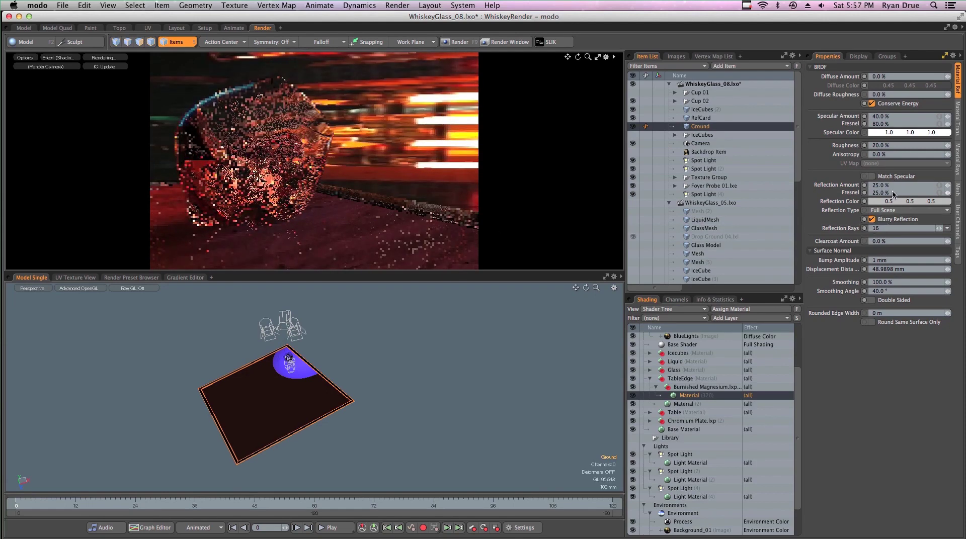
pyautogui.write('50')
pyautogui.press('Return')
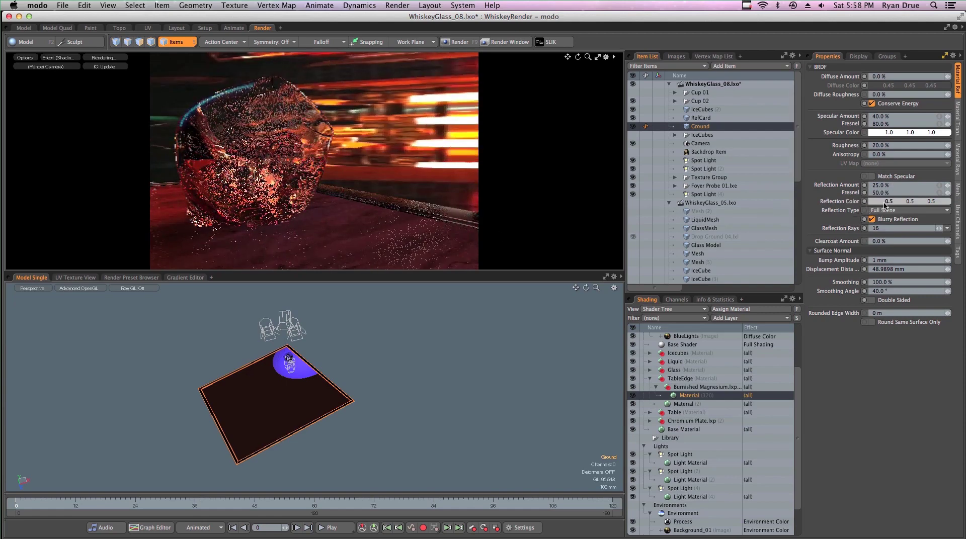
pyautogui.moveTo(888, 202); pyautogui.dragTo(892, 207)
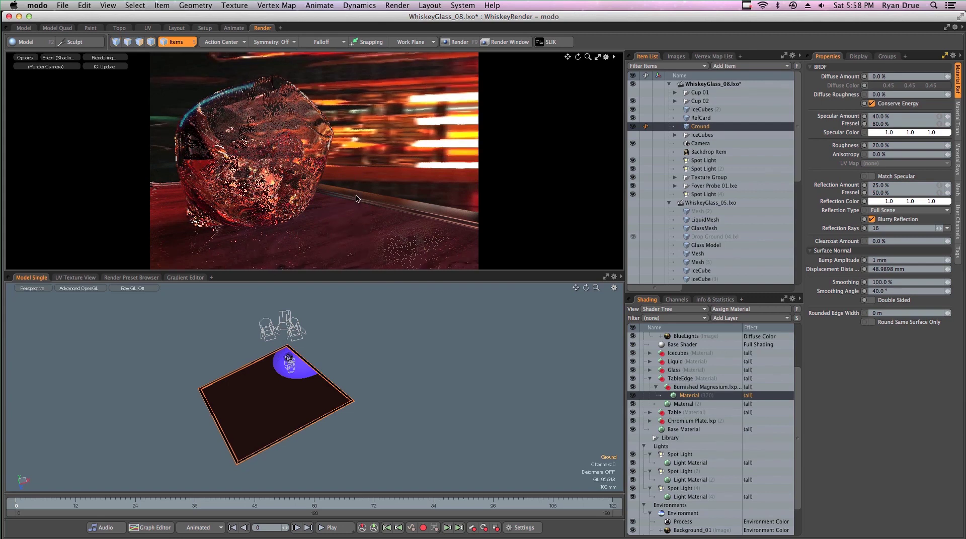
# - Inspect the table's Polished Mahogany material settings and clear the item selection
pyautogui.click(367, 250)
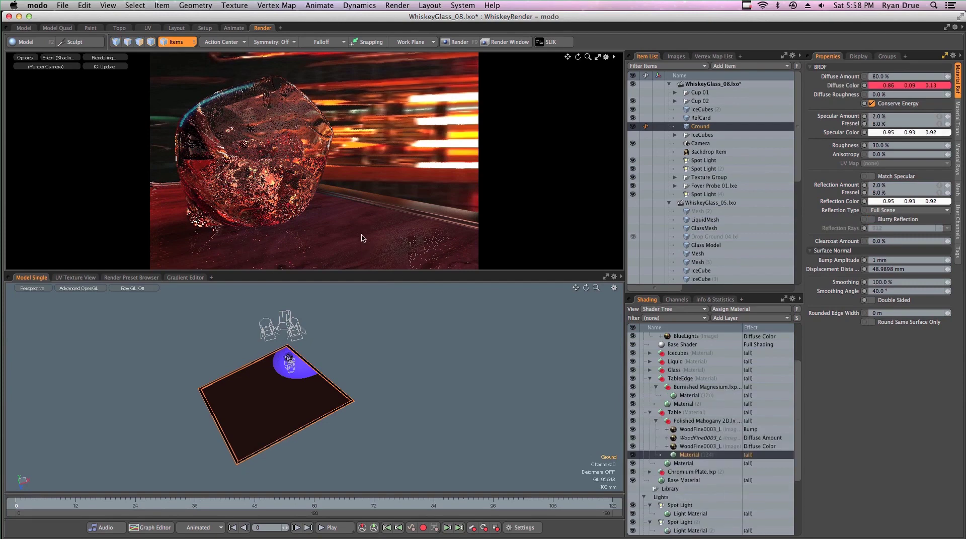
pyautogui.click(365, 329)
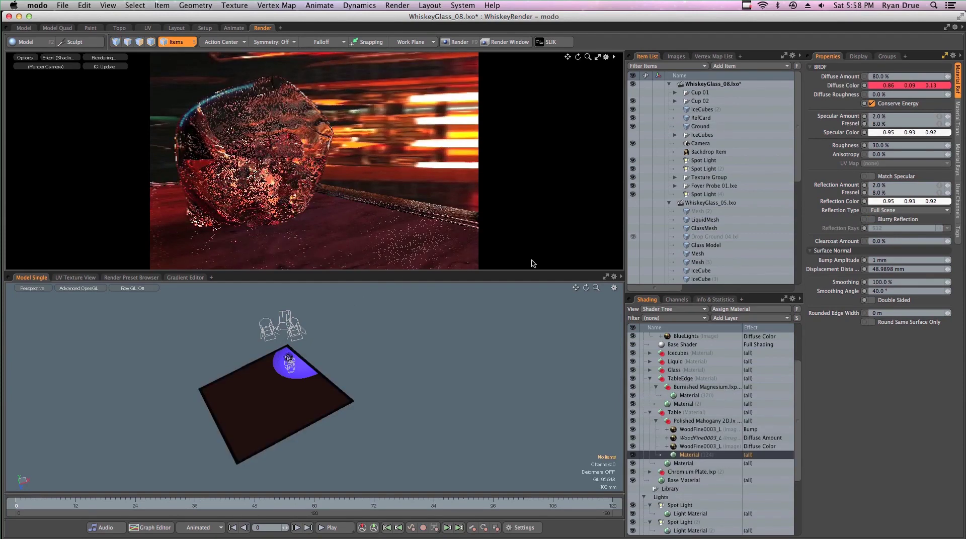
pyautogui.keyDown('alt'); pyautogui.moveTo(281, 400); pyautogui.dragTo(292, 369); pyautogui.keyUp('alt')
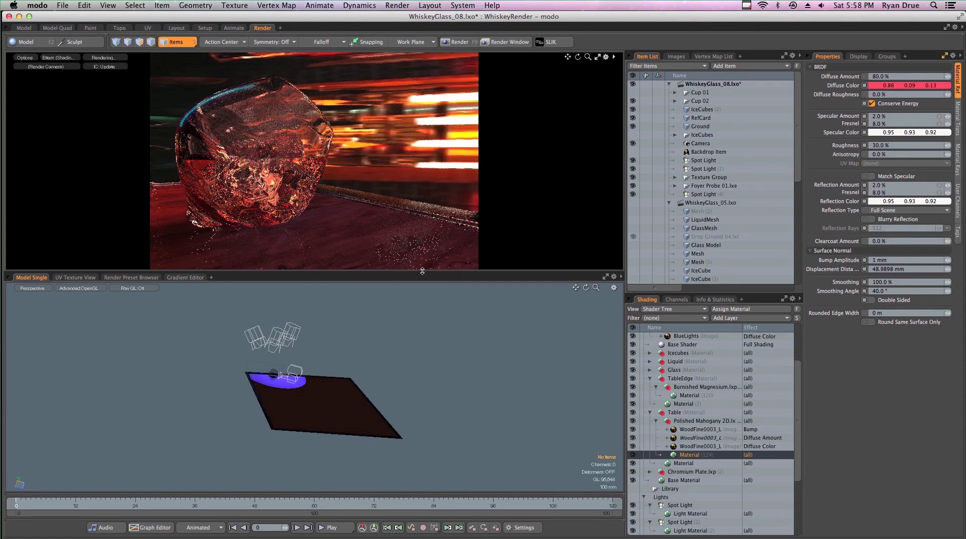
# - Set the Render item's antialiasing to 32 Samples/Pixel
pyautogui.scroll(5, 694, 342)
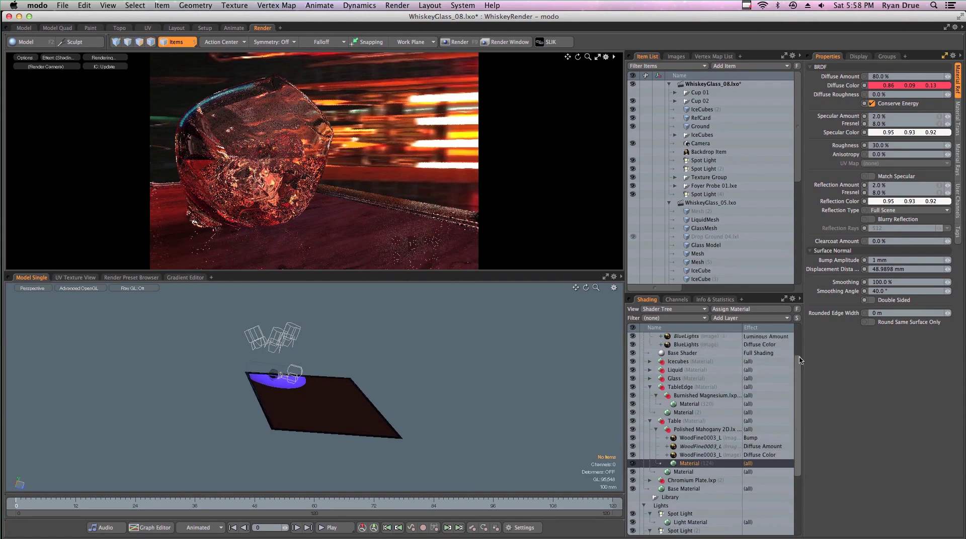
pyautogui.click(701, 336)
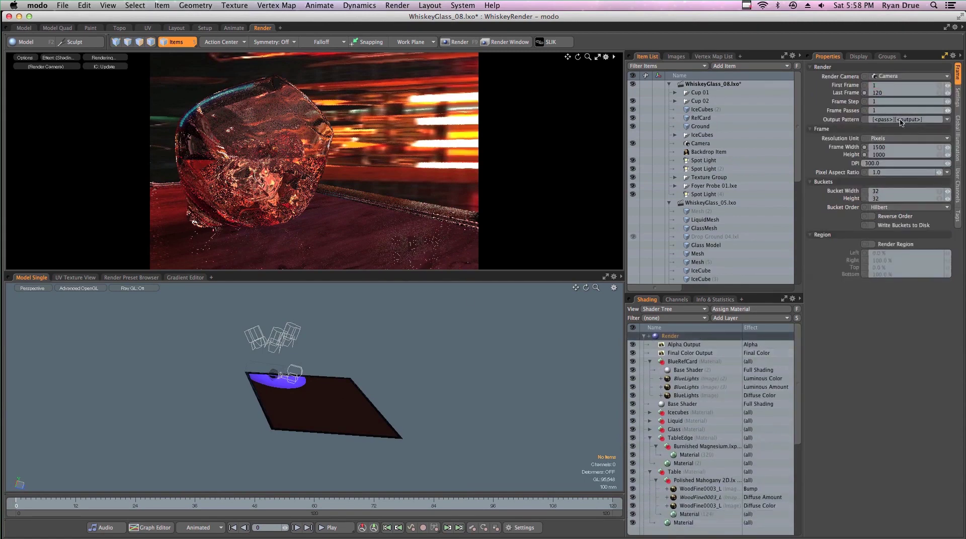
pyautogui.click(959, 98)
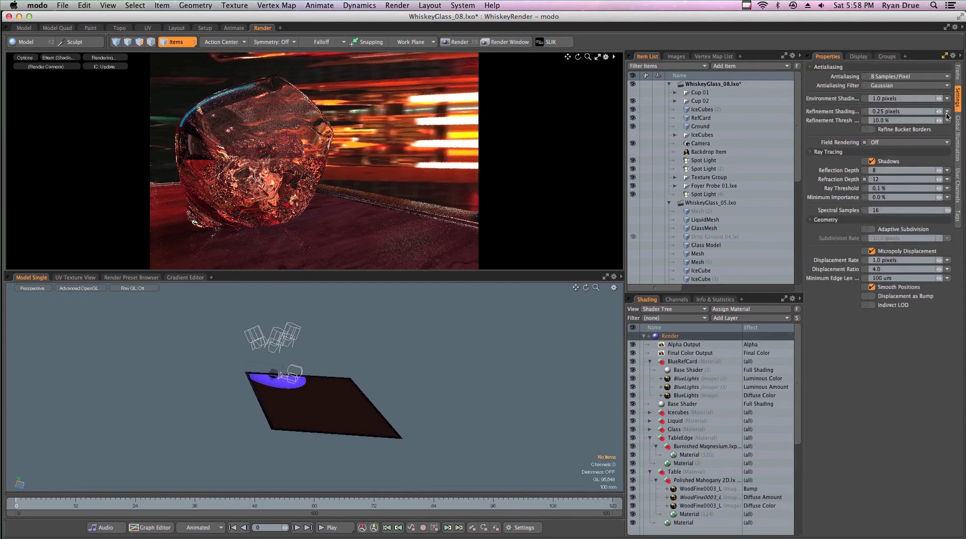
pyautogui.click(882, 79)
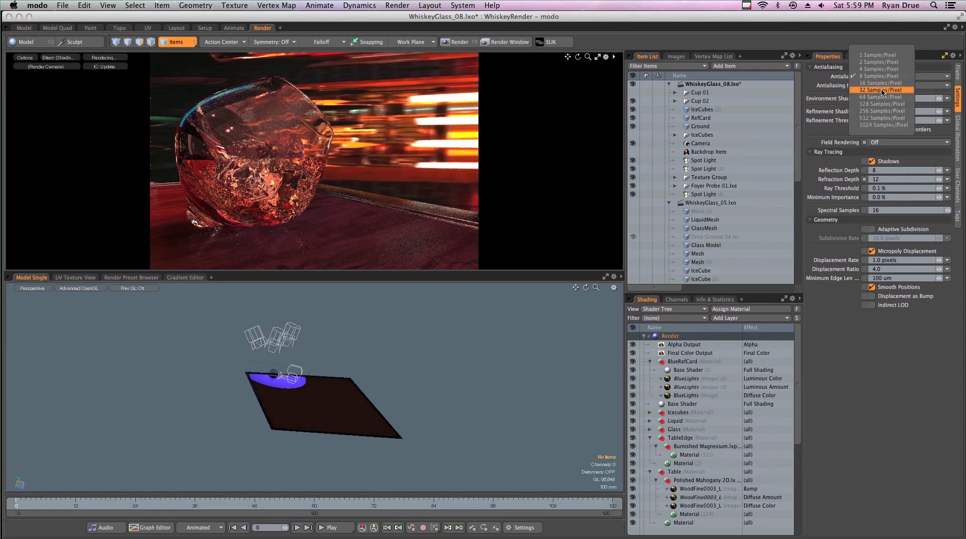
pyautogui.click(881, 90)
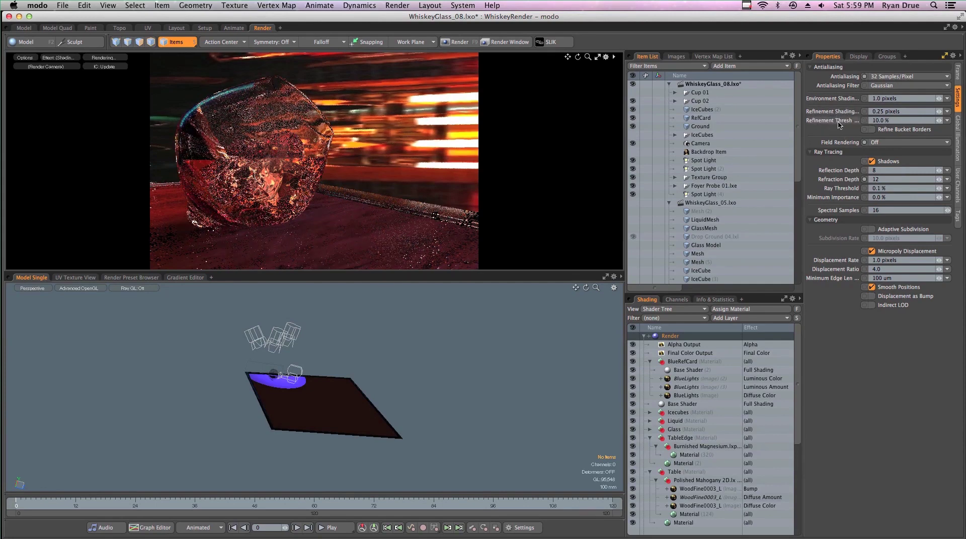
# - Set the Render item's Refinement Shading Rate to 0.1 pixels, the Fine (~100 Samples/Pixel) preset
pyautogui.click(947, 111)
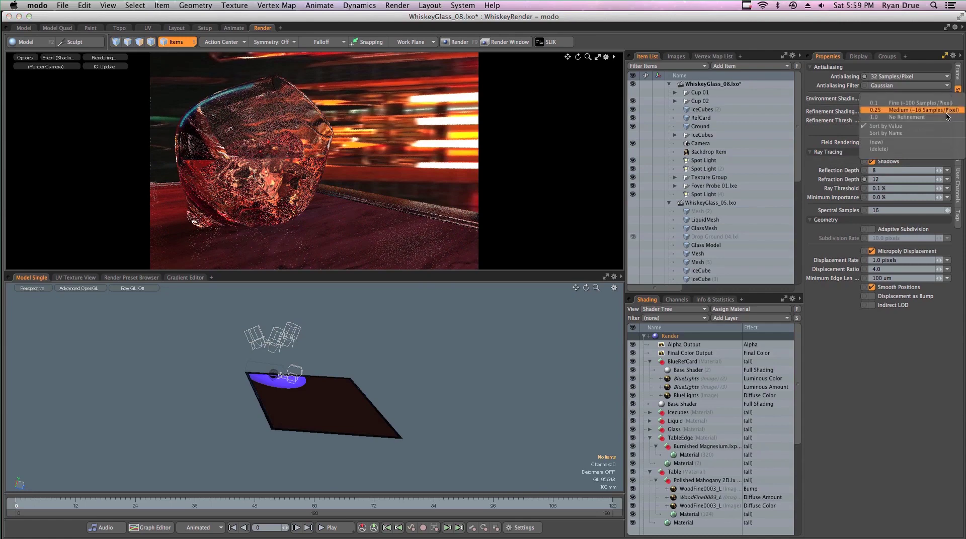
pyautogui.click(892, 111)
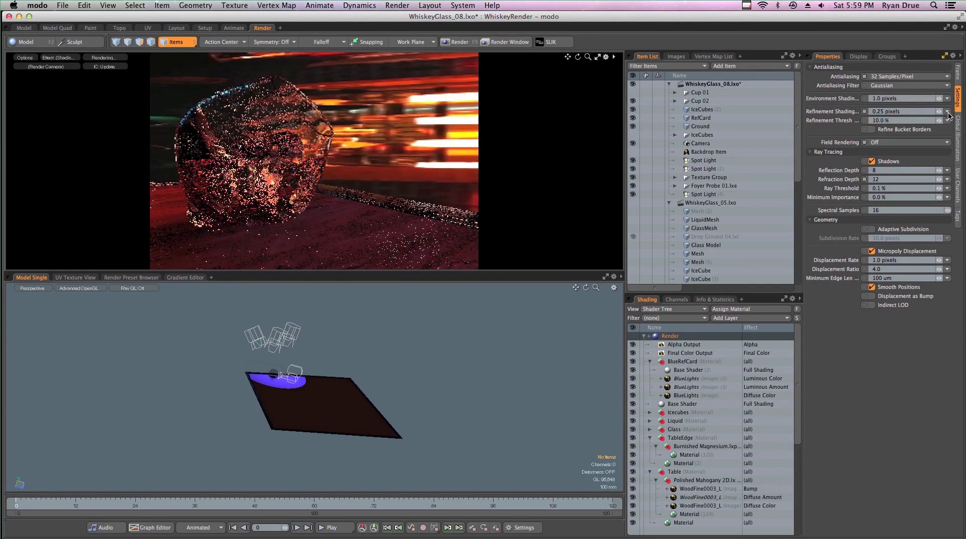
pyautogui.click(947, 112)
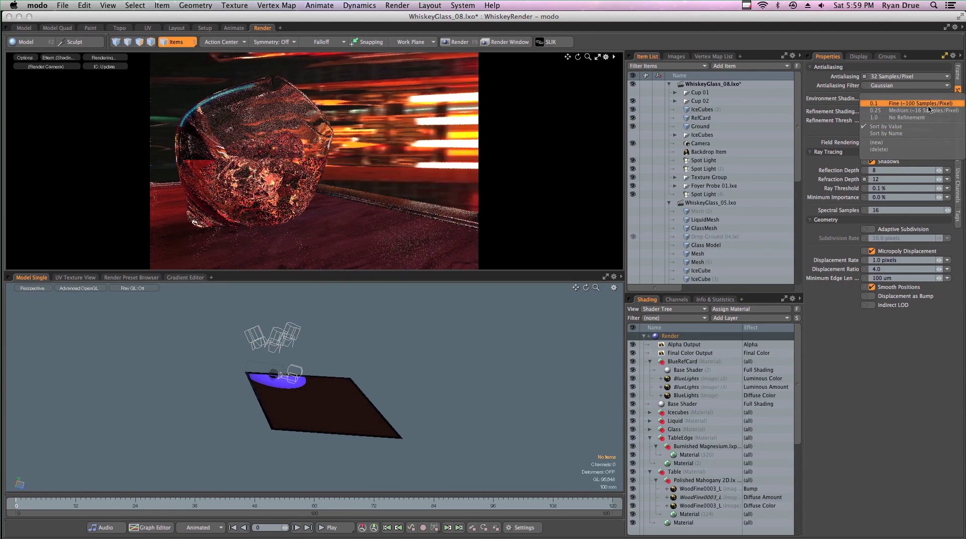
pyautogui.click(897, 105)
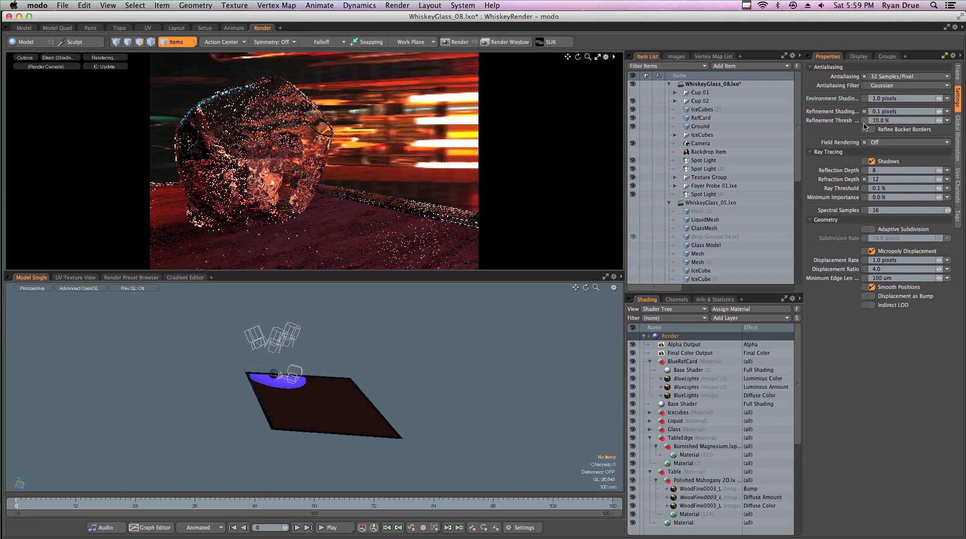
# - Set the Render item's Refinement Threshold to 5%
pyautogui.click(948, 121)
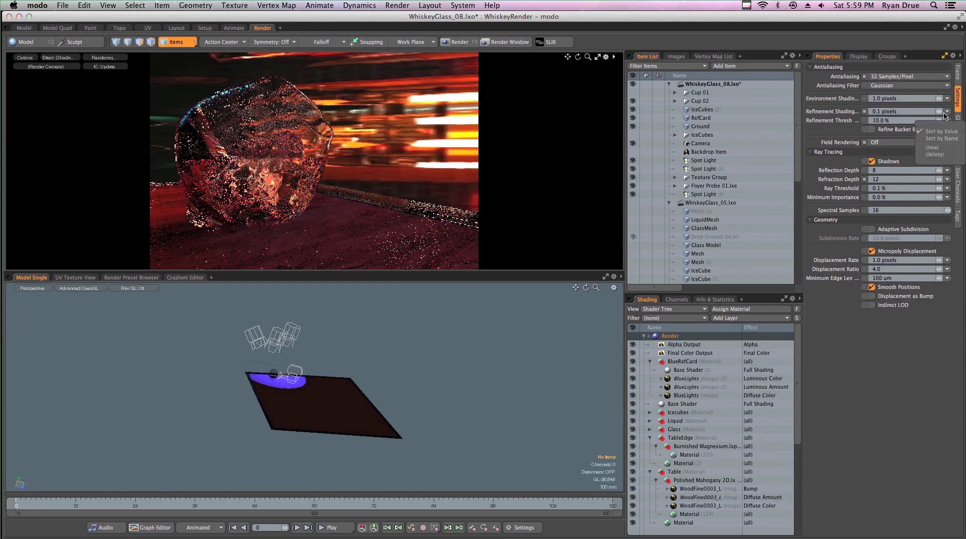
pyautogui.click(821, 124)
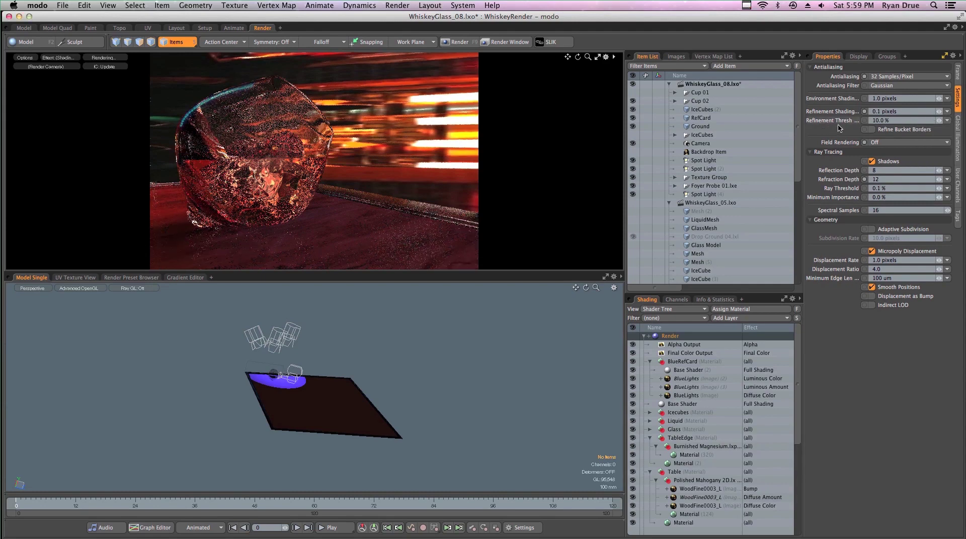
pyautogui.click(902, 121)
pyautogui.write('5')
pyautogui.press('Return')
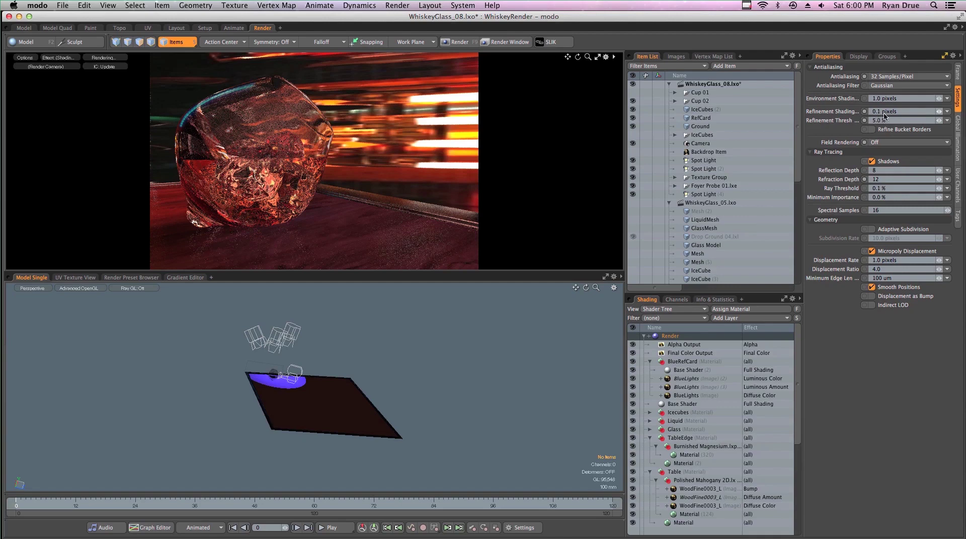
pyautogui.click(946, 112)
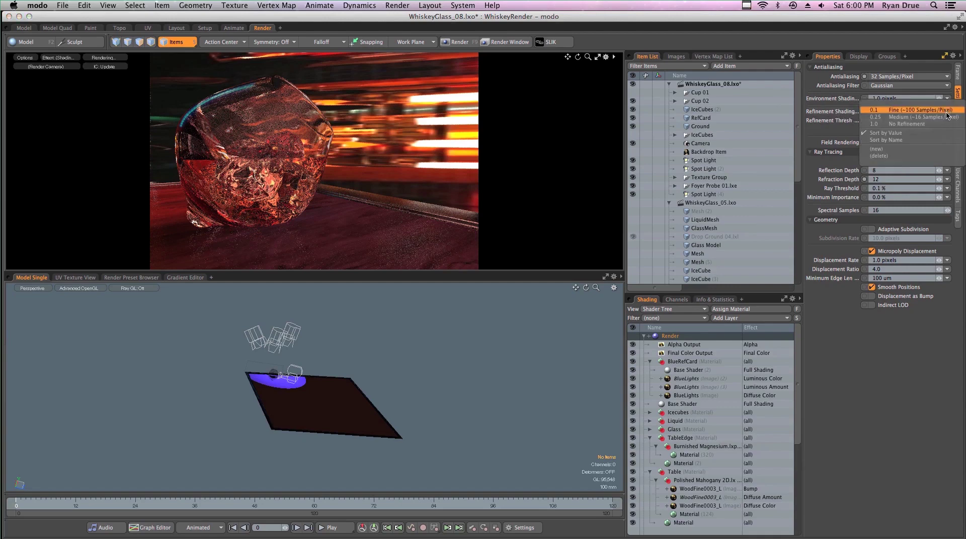
pyautogui.click(838, 110)
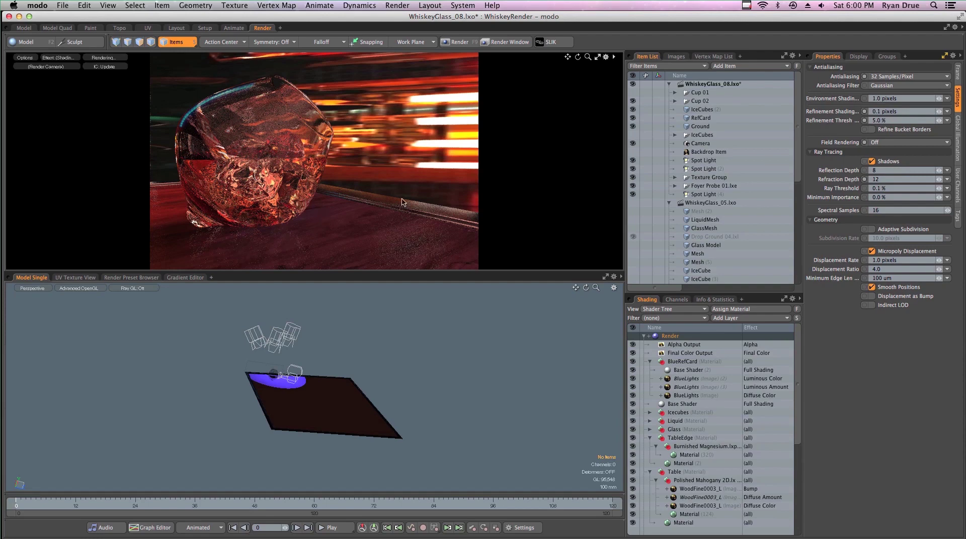
pyautogui.click(492, 6)
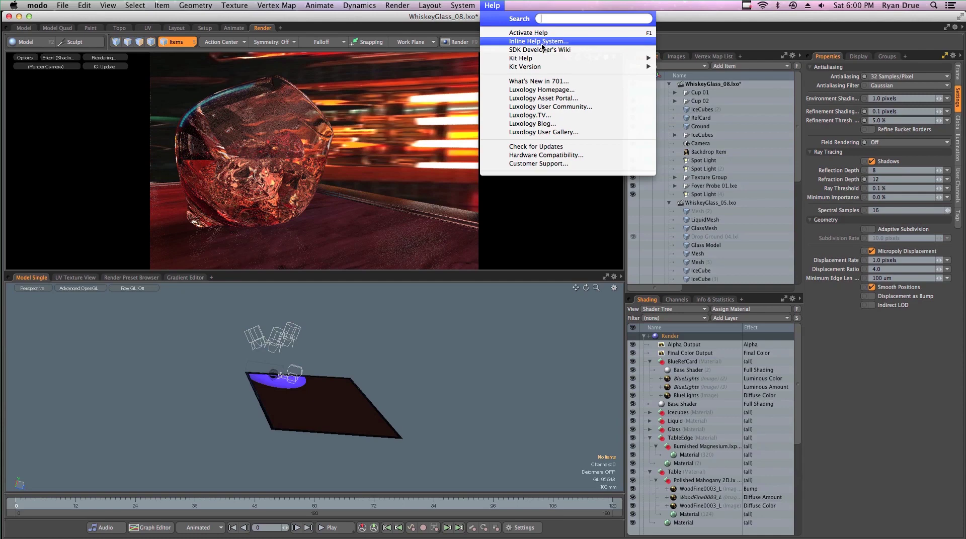
pyautogui.click(462, 22)
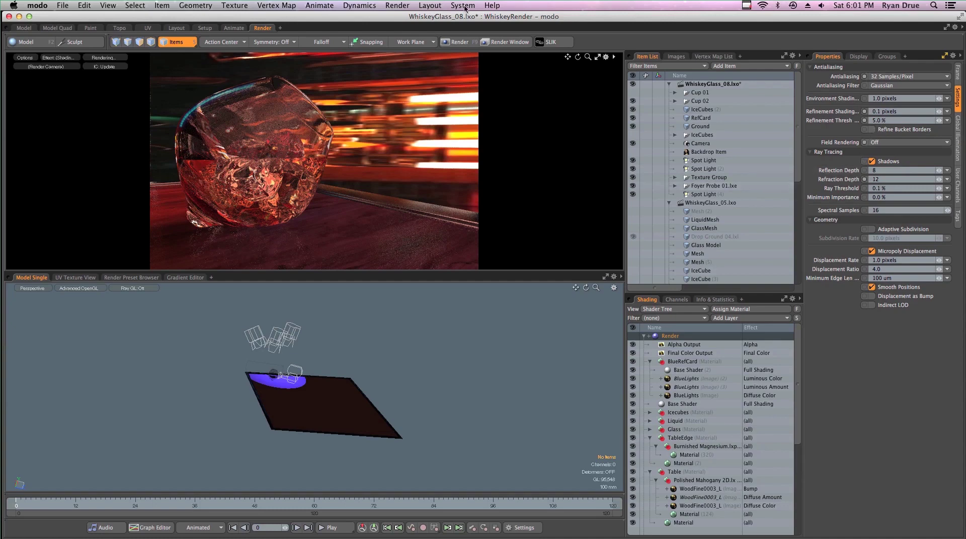
# - Render the whiskey glass scene as a full-quality still frame
pyautogui.click(399, 7)
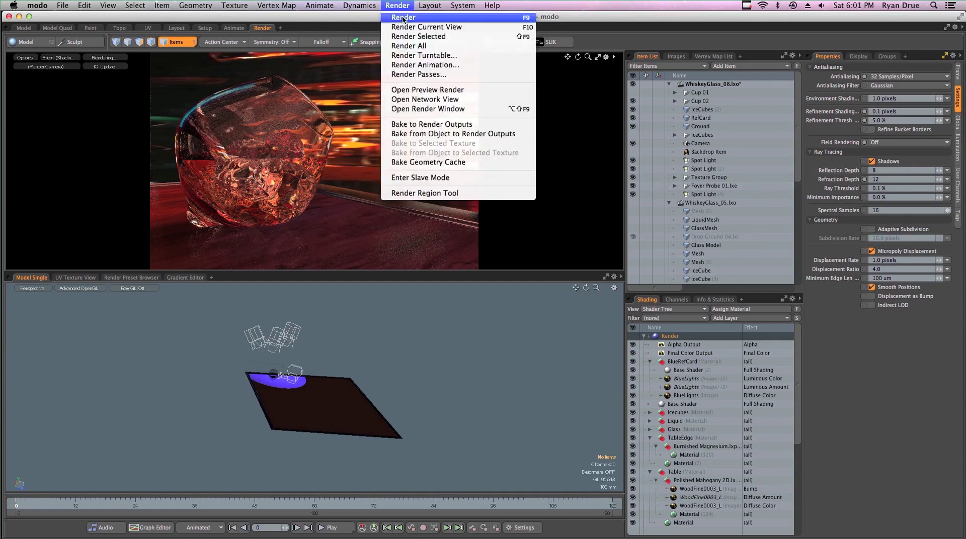
pyautogui.click(404, 19)
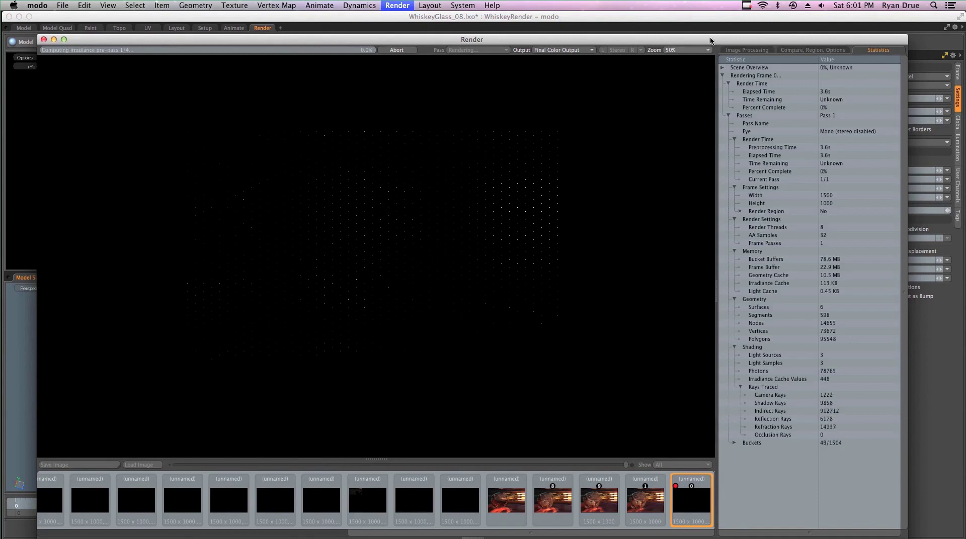
pyautogui.click(746, 5)
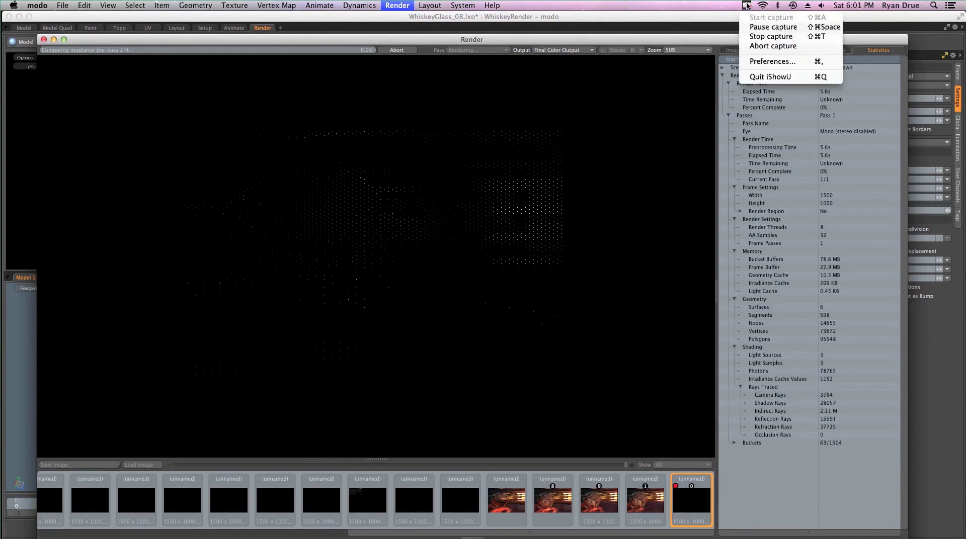
pyautogui.click(755, 28)
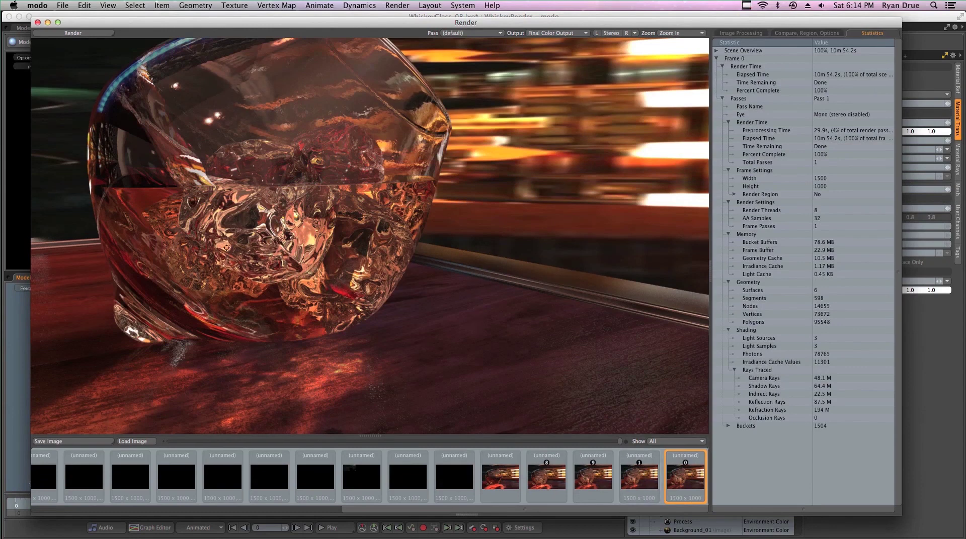
# - Compare the new render with the previous one, examine the glass, table edge and caustics up close, and close the render window
pyautogui.click(638, 478)
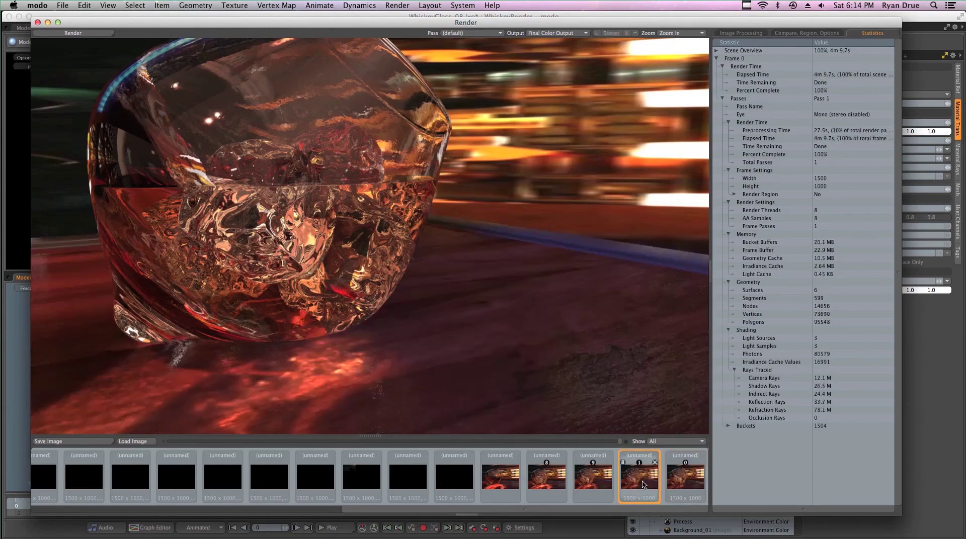
pyautogui.click(688, 484)
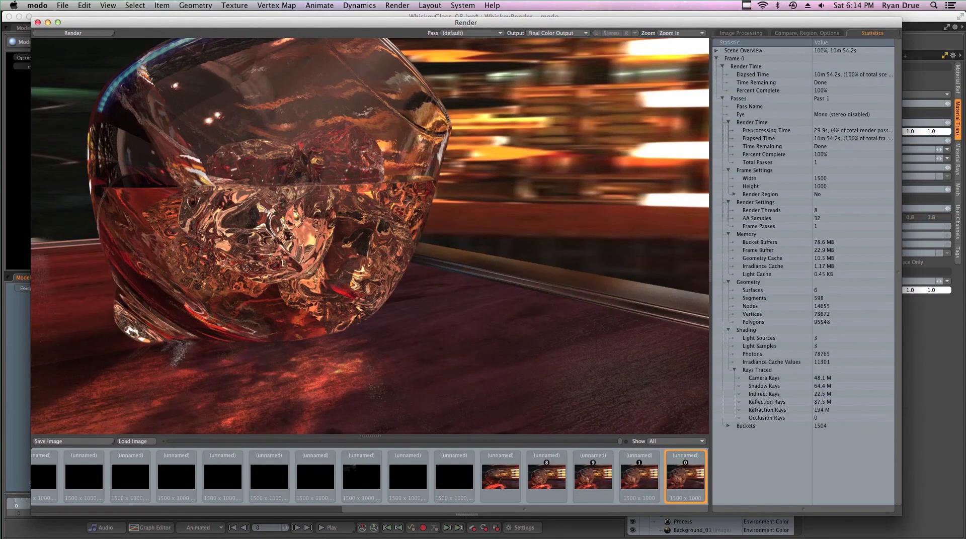
pyautogui.scroll(3, 327, 322)
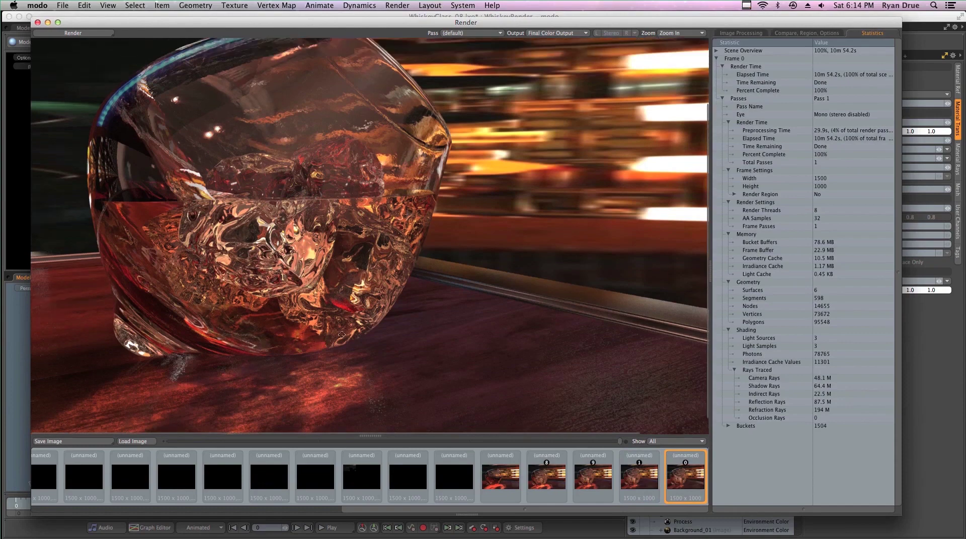
pyautogui.moveTo(327, 265); pyautogui.dragTo(324, 204)
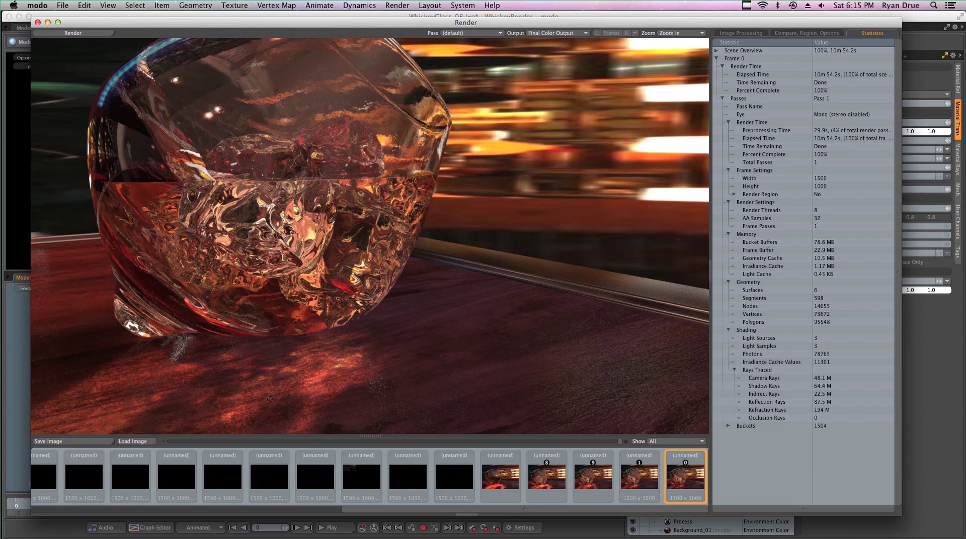
pyautogui.moveTo(359, 378); pyautogui.dragTo(445, 296)
pyautogui.moveTo(78, 27); pyautogui.dragTo(139, 107)
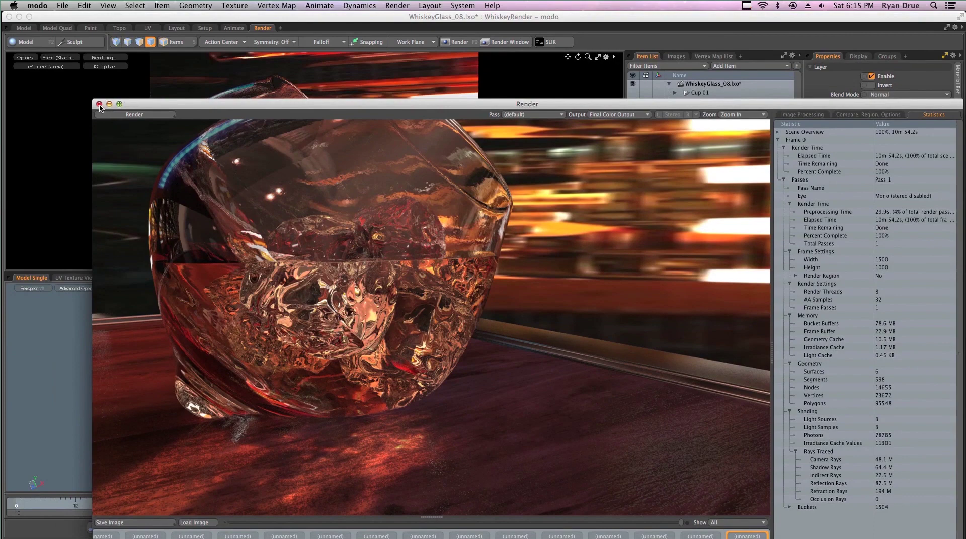
pyautogui.click(99, 104)
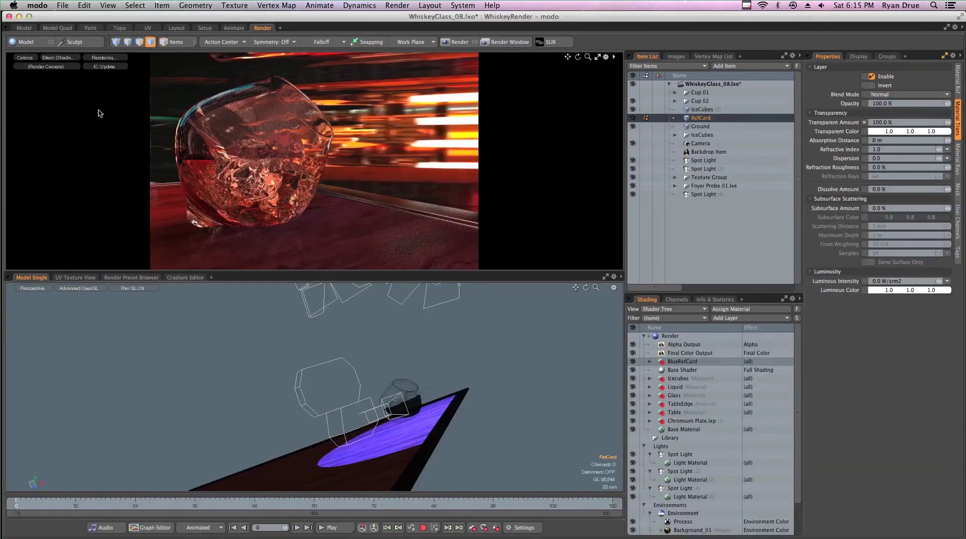
# - Select the Render item and lower its Refinement Threshold to 1%
pyautogui.click(692, 337)
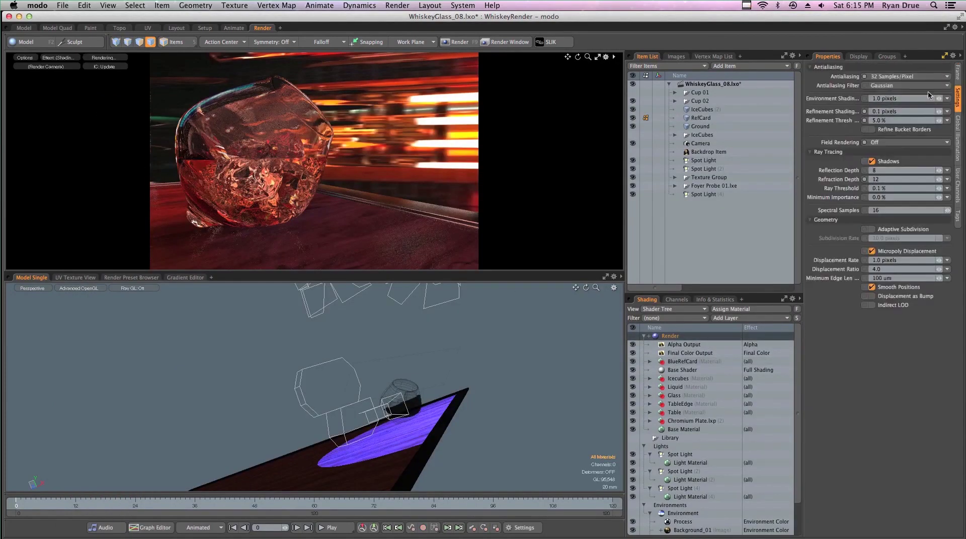
pyautogui.click(899, 122)
pyautogui.write('1')
pyautogui.press('Return')
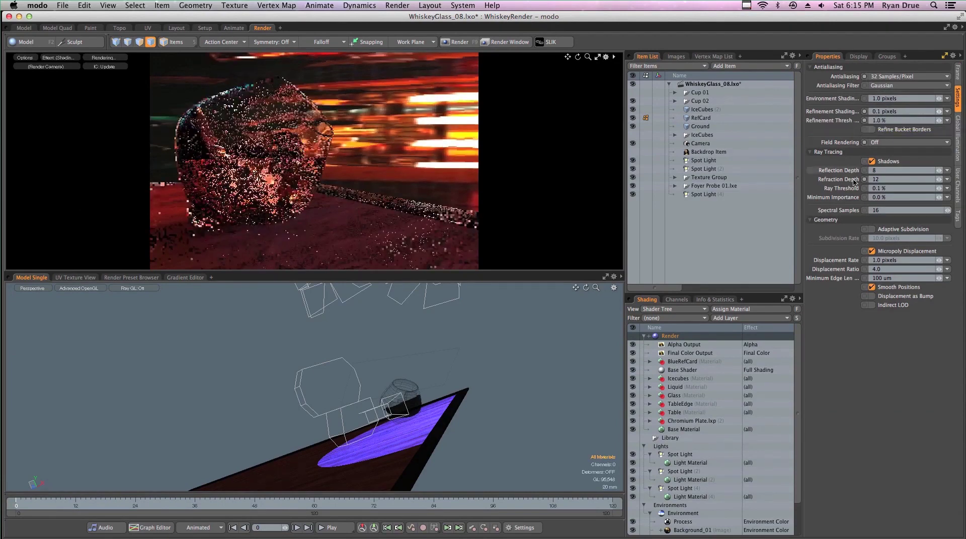
# - Set the Render item's ray tracing Refraction Depth to 24
pyautogui.click(877, 180)
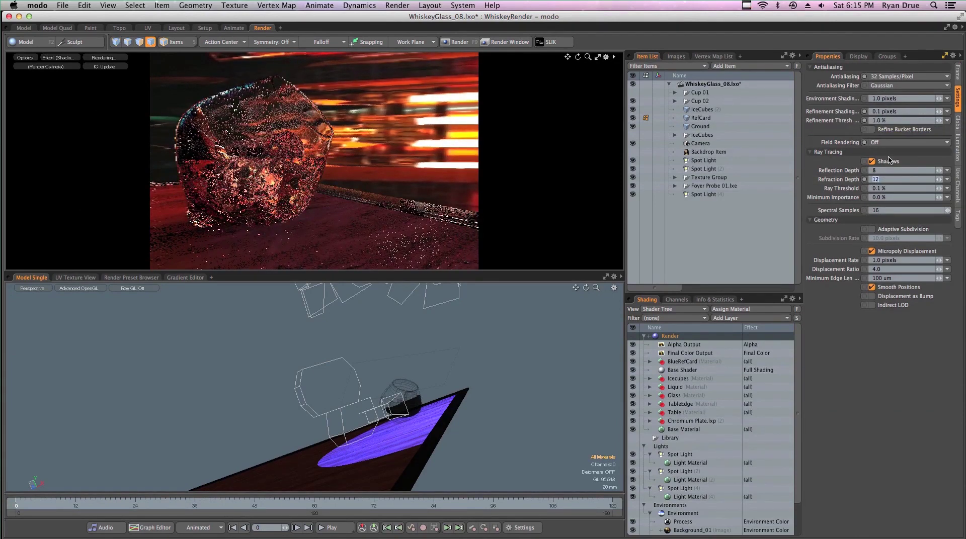
pyautogui.write('24')
pyautogui.press('Return')
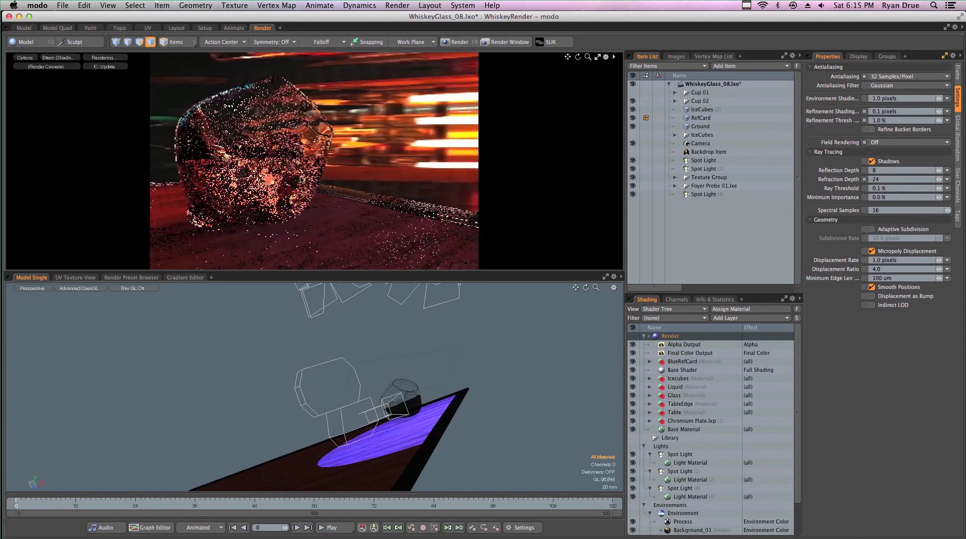
# - Try a Refraction Depth of 20, undo it and re-enter the Refraction Depth value
pyautogui.click(885, 179)
pyautogui.write('20')
pyautogui.press('Return')
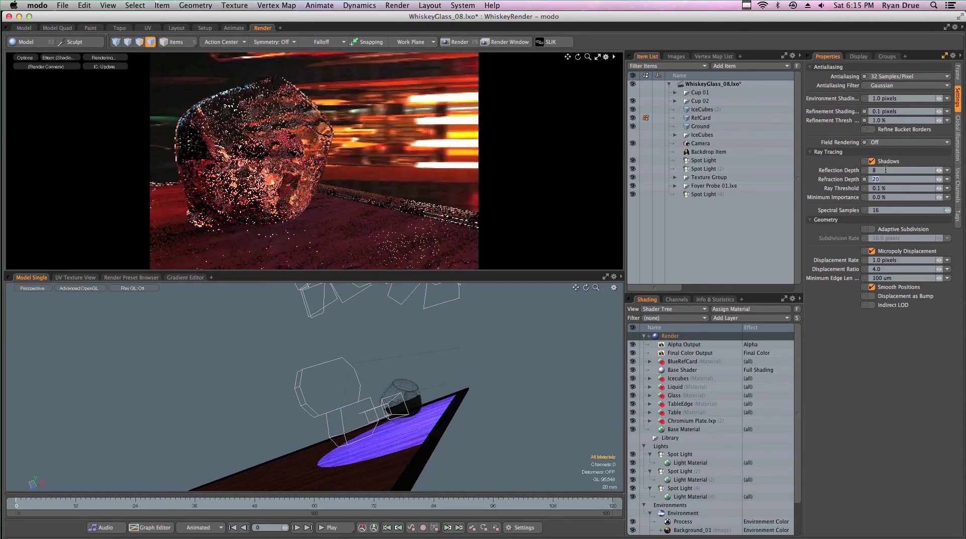
pyautogui.hotkey('ctrl', 'z')
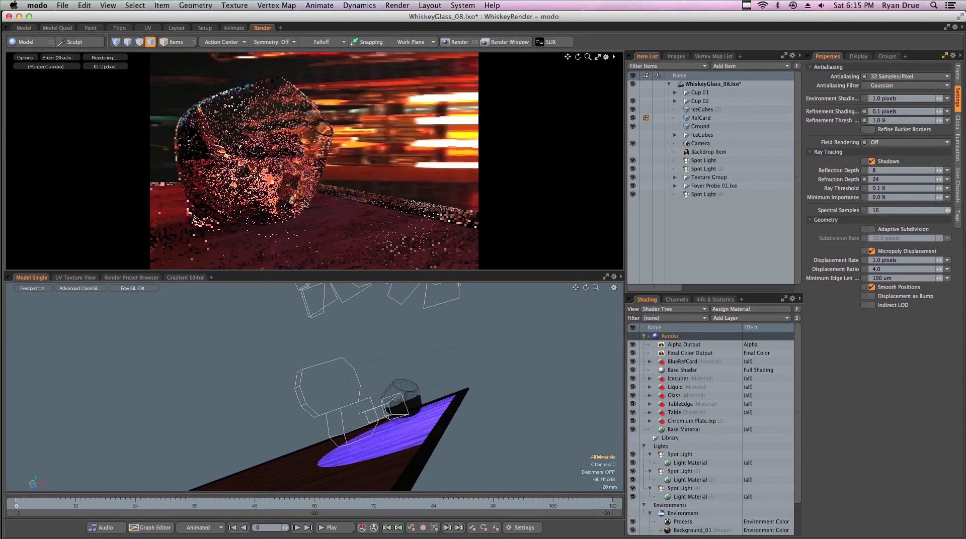
pyautogui.click(890, 179)
pyautogui.write('2')
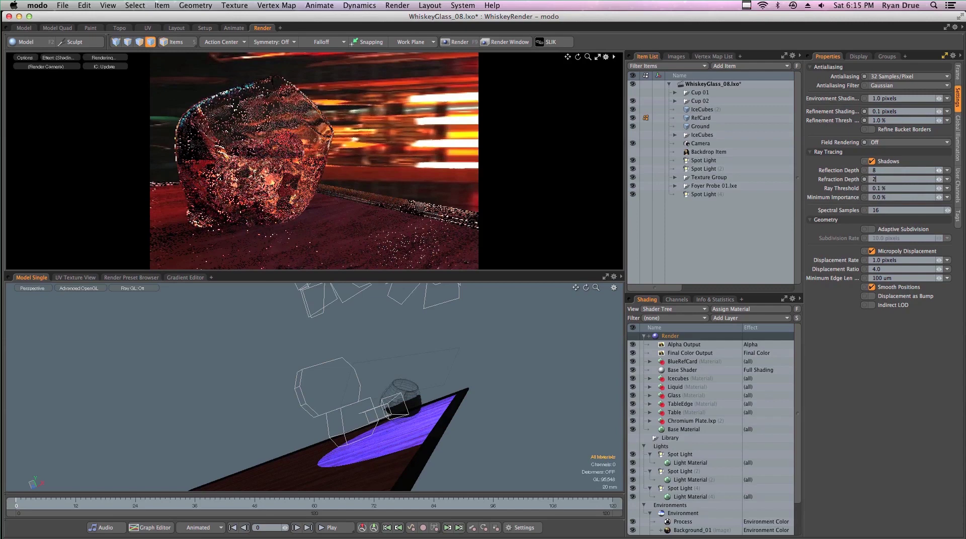
# - Set the Total Photons for direct caustics to 1000000 in the Render item's global illumination settings
pyautogui.click(957, 140)
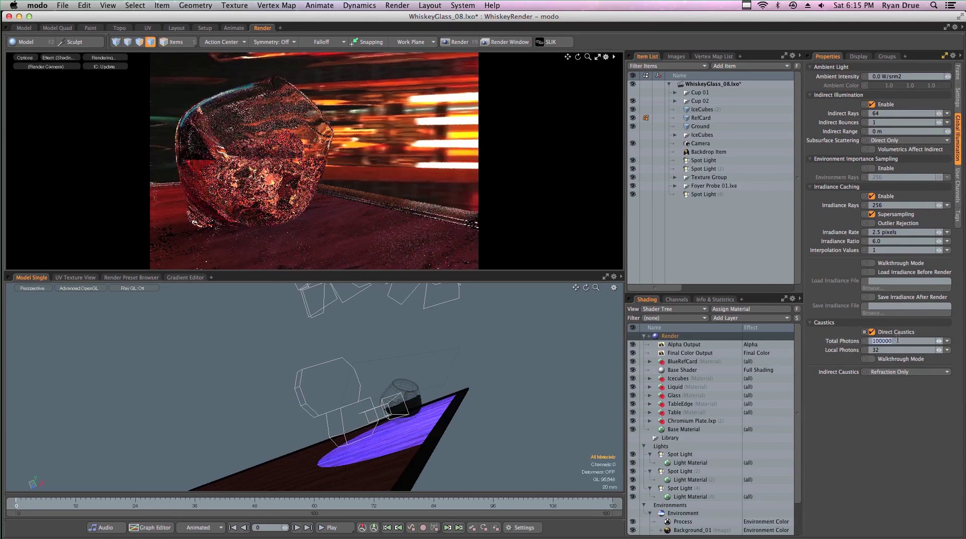
pyautogui.click(897, 340)
pyautogui.write('0')
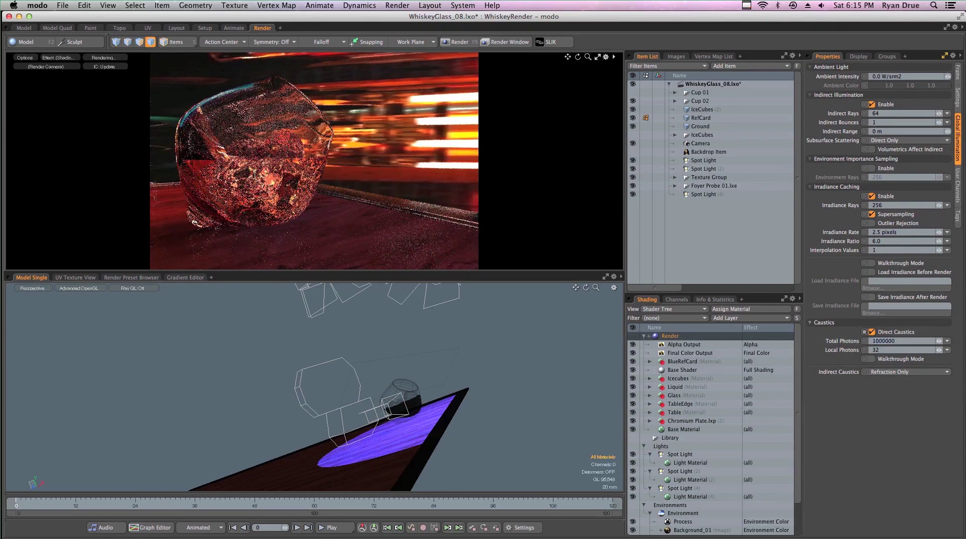
pyautogui.press('Return')
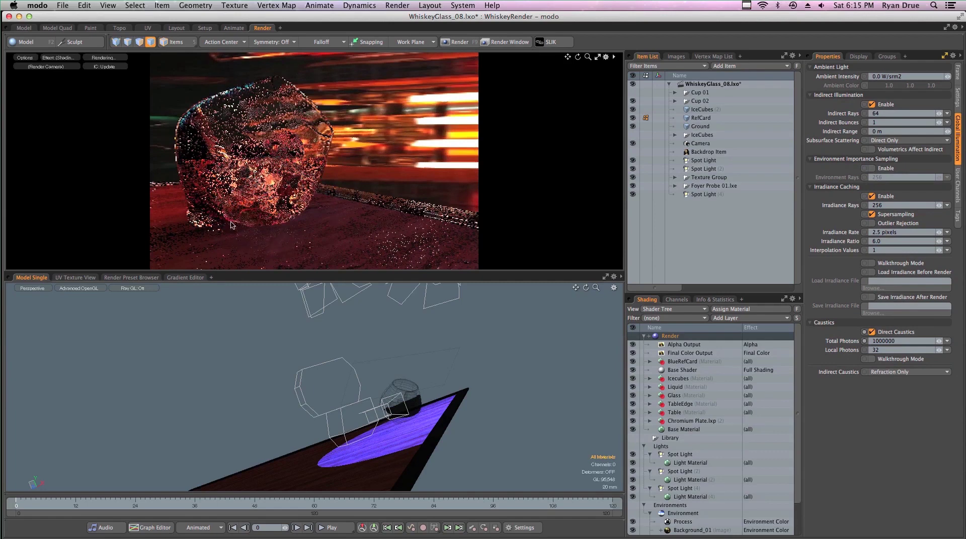
pyautogui.click(884, 341)
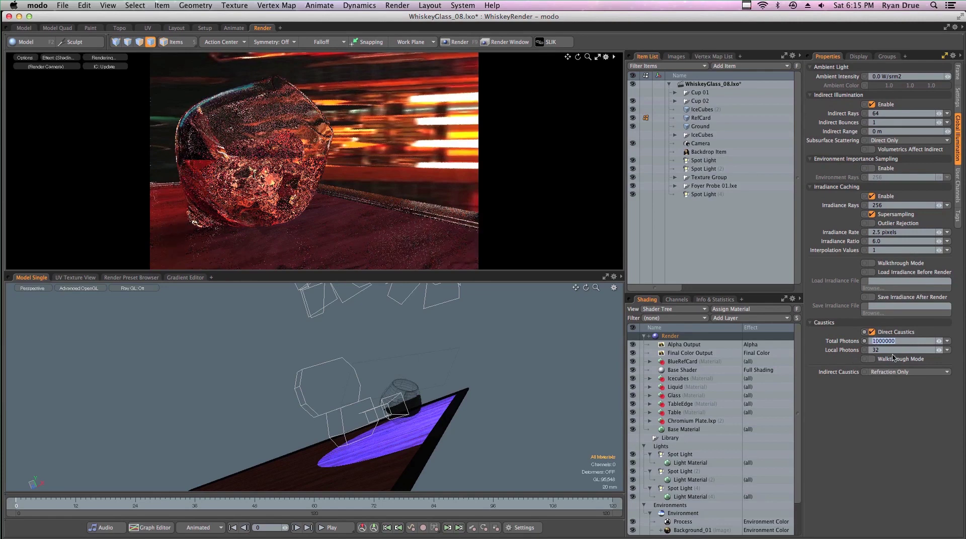
pyautogui.press('Return')
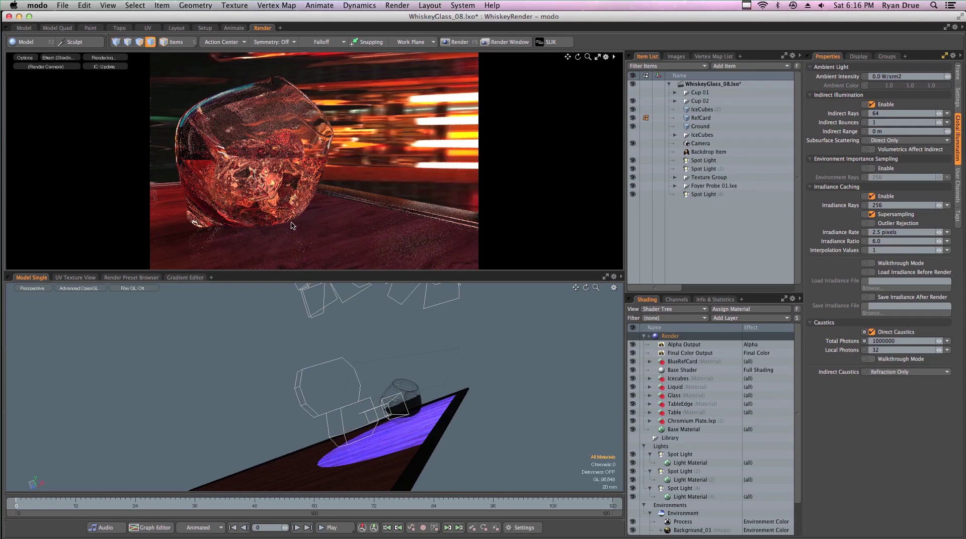
# - Reopen the render window to review the last finished frame
pyautogui.click(403, 6)
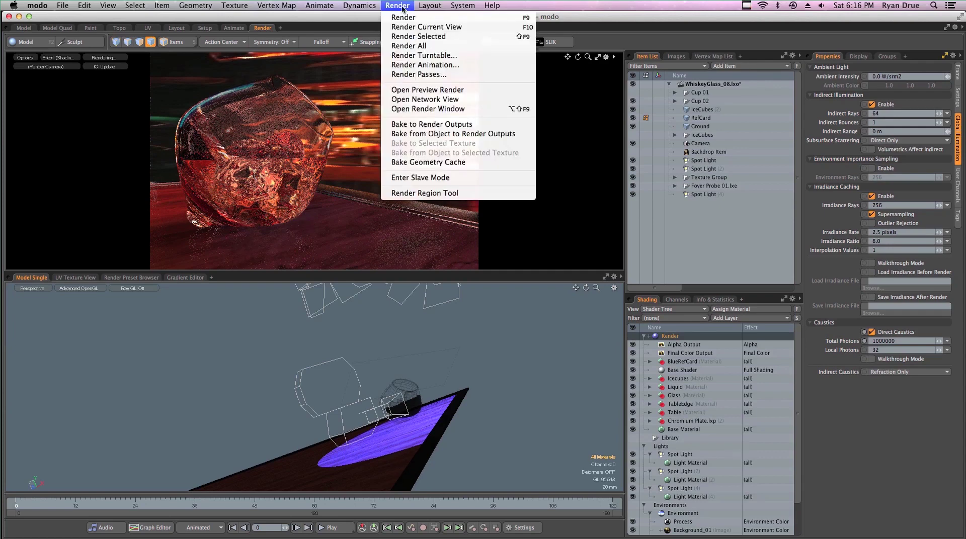
pyautogui.click(413, 109)
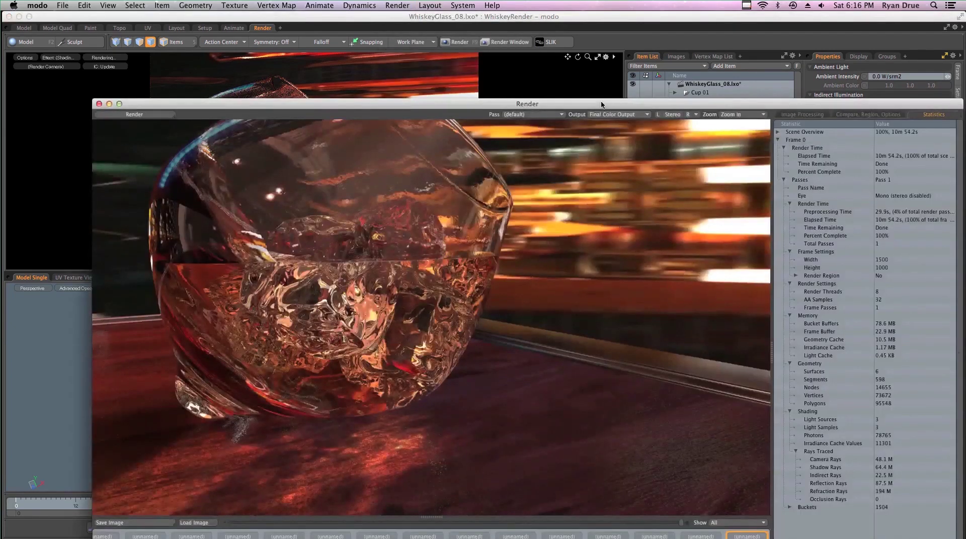
# - Reposition the render window to inspect the caustics and grain on the table in the finished render, and close the window
pyautogui.moveTo(601, 101); pyautogui.dragTo(551, 54)
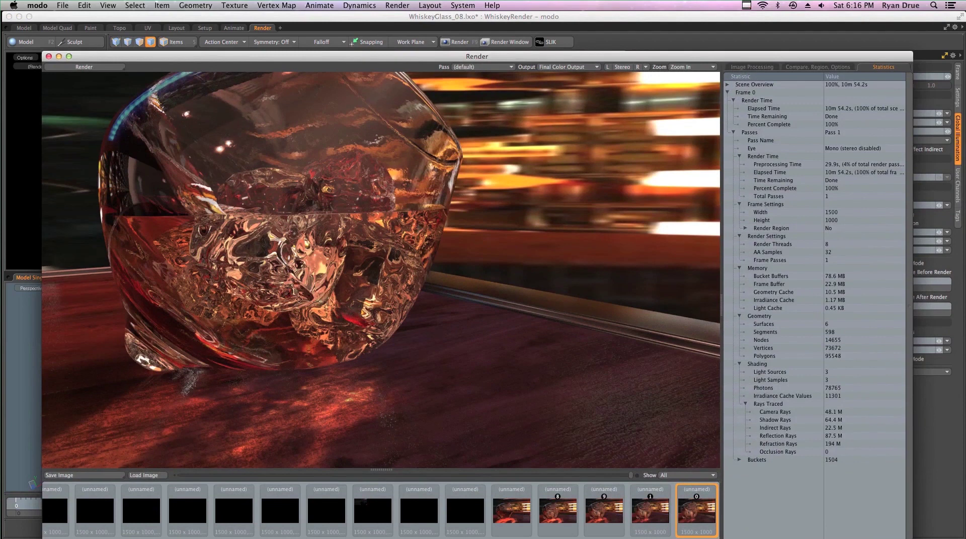
pyautogui.scroll(1, 398, 404)
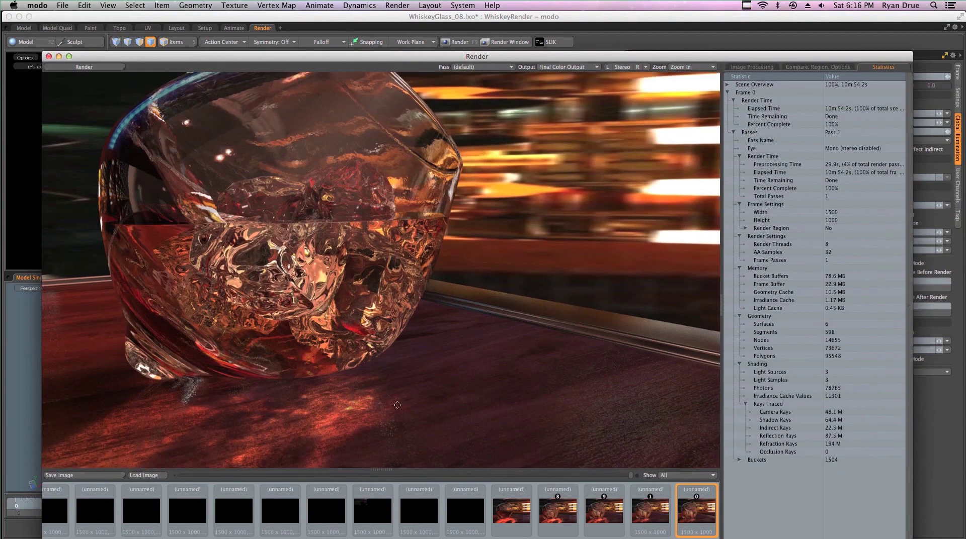
pyautogui.click(49, 56)
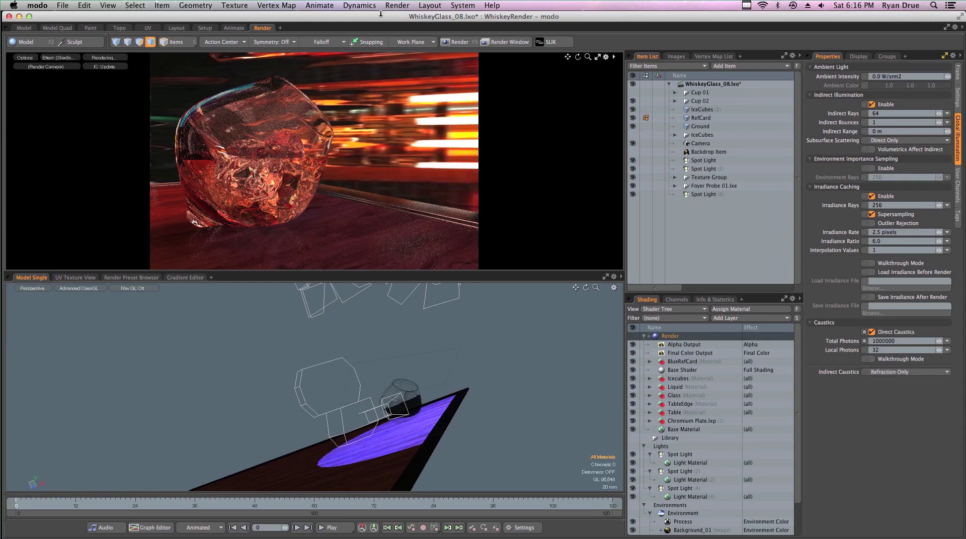
# - Activate the Render Region tool and show the scene through the Render Camera in the model viewport
pyautogui.click(397, 5)
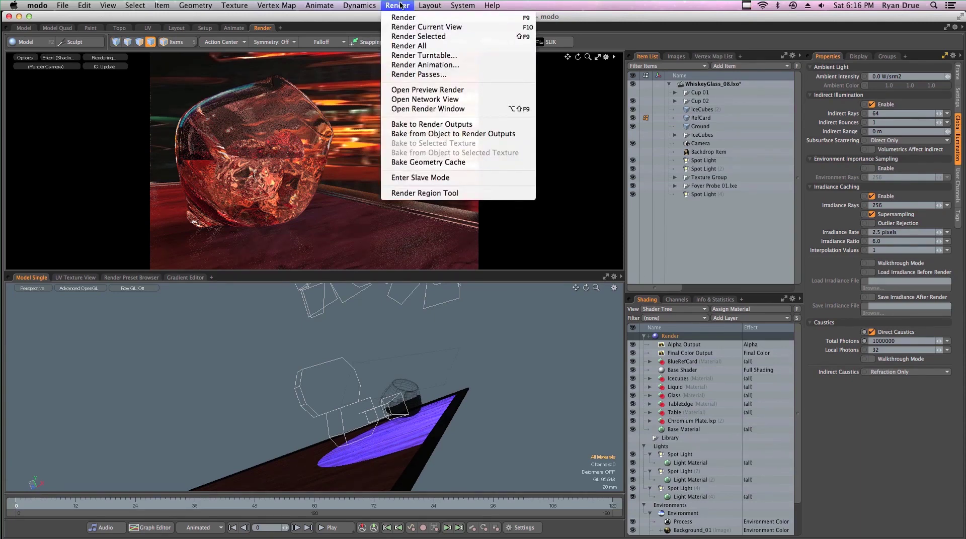
pyautogui.click(407, 194)
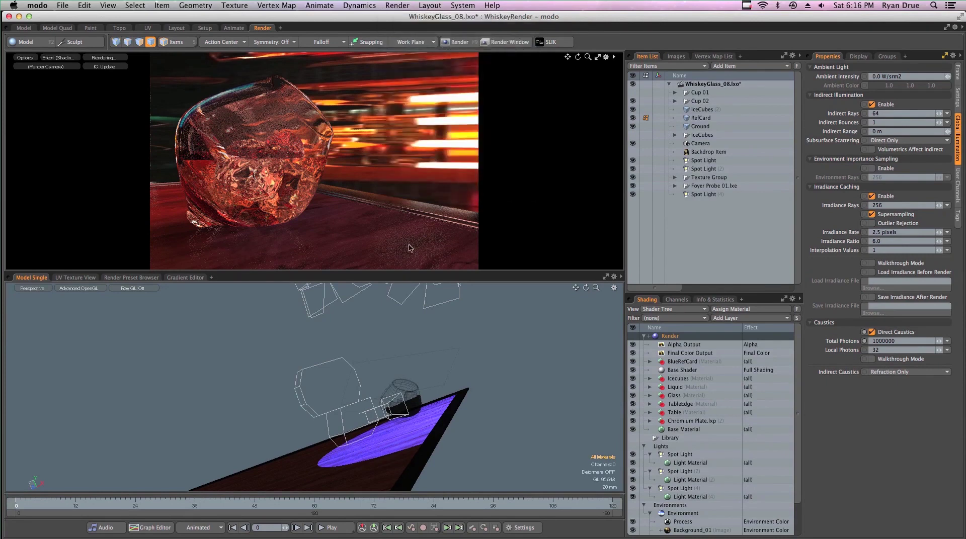
pyautogui.click(225, 200)
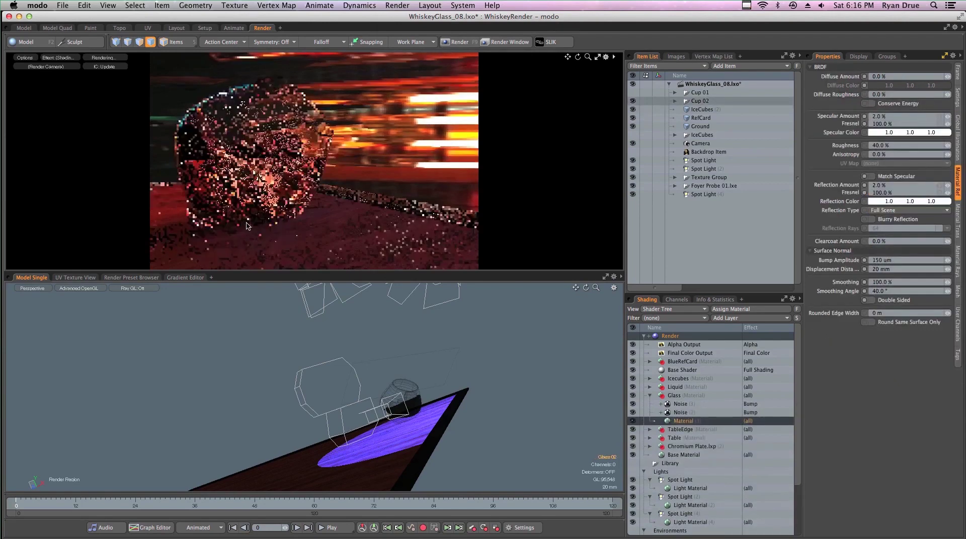
pyautogui.click(396, 5)
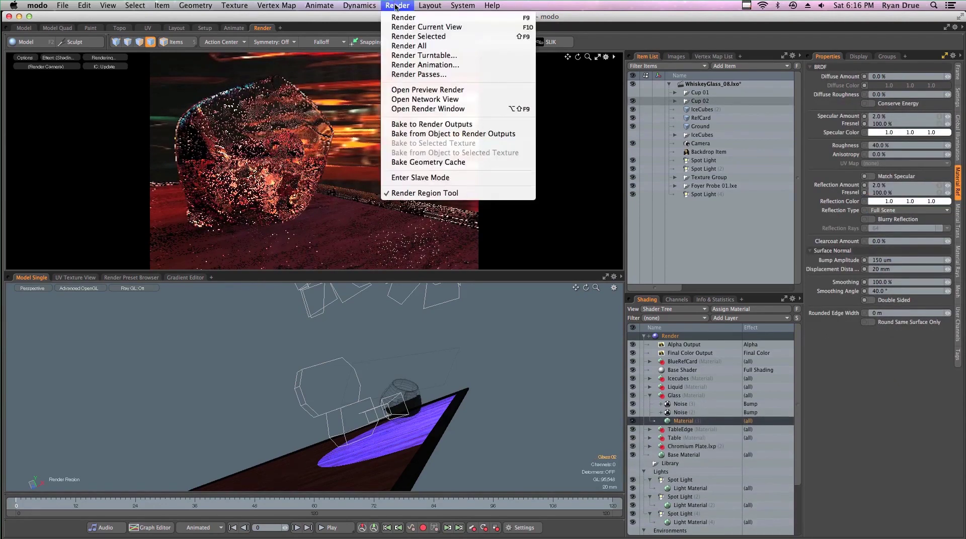
pyautogui.click(264, 214)
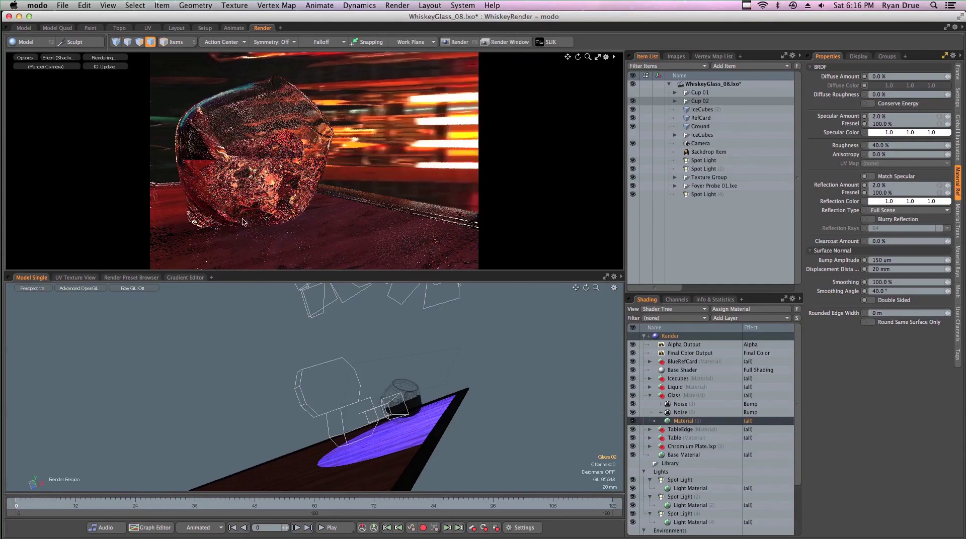
pyautogui.hotkey('ctrl', '4')
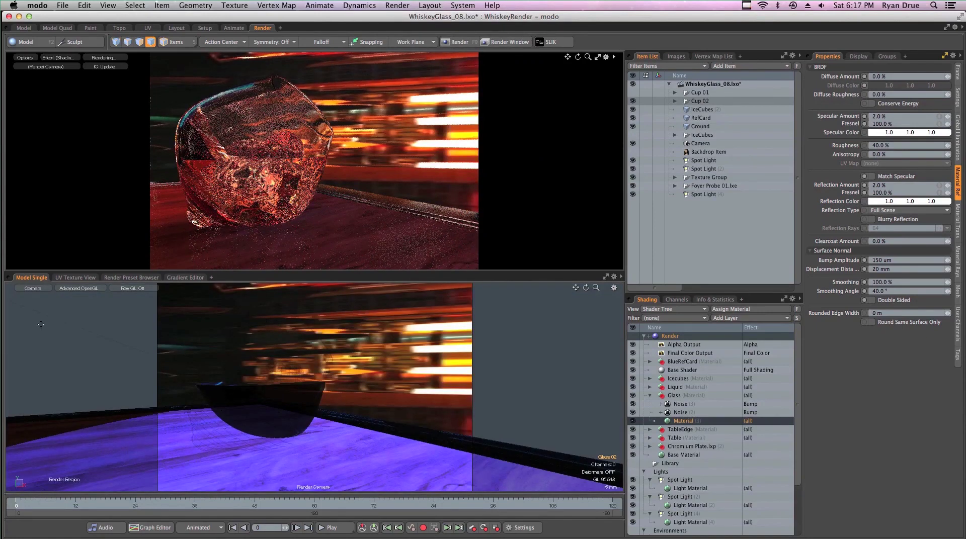
pyautogui.click(40, 288)
pyautogui.moveTo(48, 288)
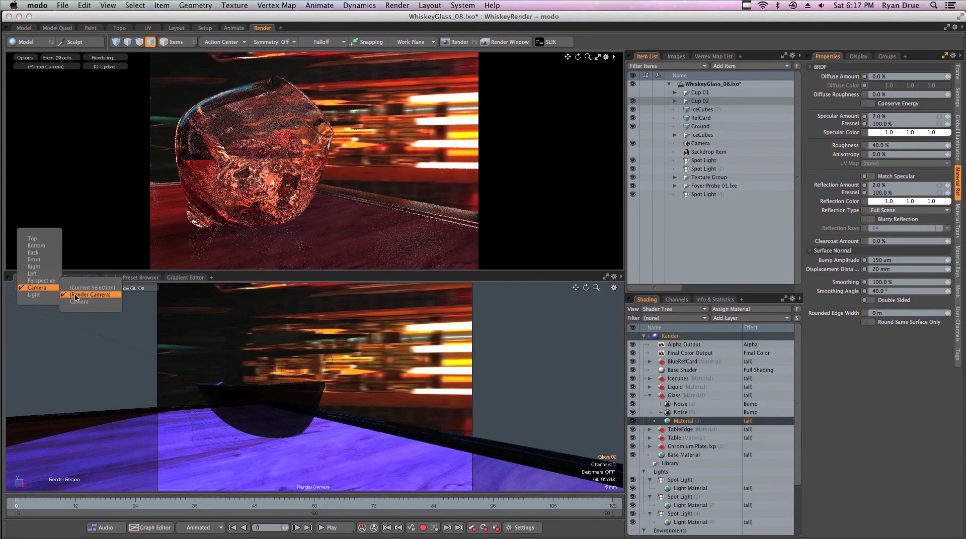
pyautogui.click(75, 295)
# - Draw a render region around the glass's base and the caustics, spanning about 10–46% horizontally and 59–94% vertically, and display the Render item's frame settings
pyautogui.moveTo(224, 405); pyautogui.dragTo(309, 473)
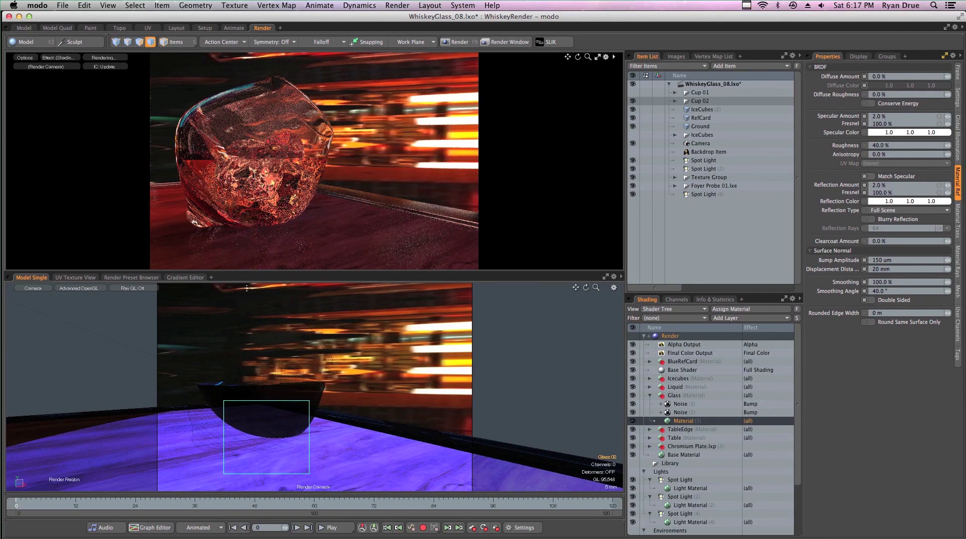
pyautogui.moveTo(188, 409); pyautogui.dragTo(301, 479)
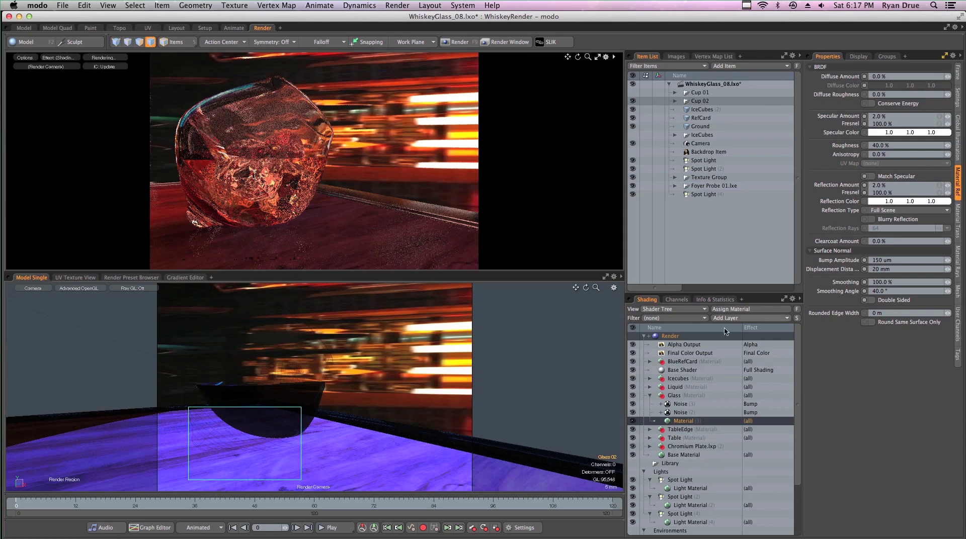
pyautogui.click(681, 337)
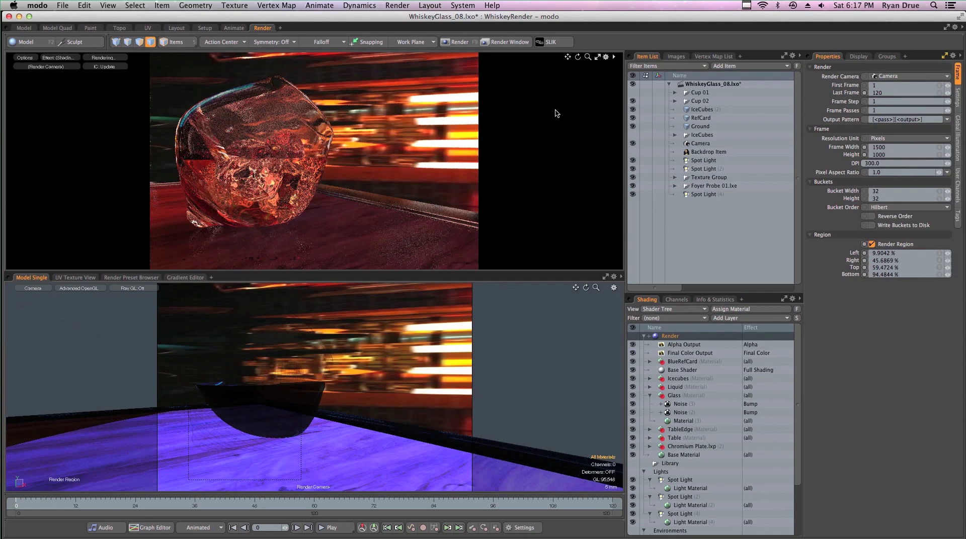
# - Render the limited region over the existing frame in the render window
pyautogui.click(397, 6)
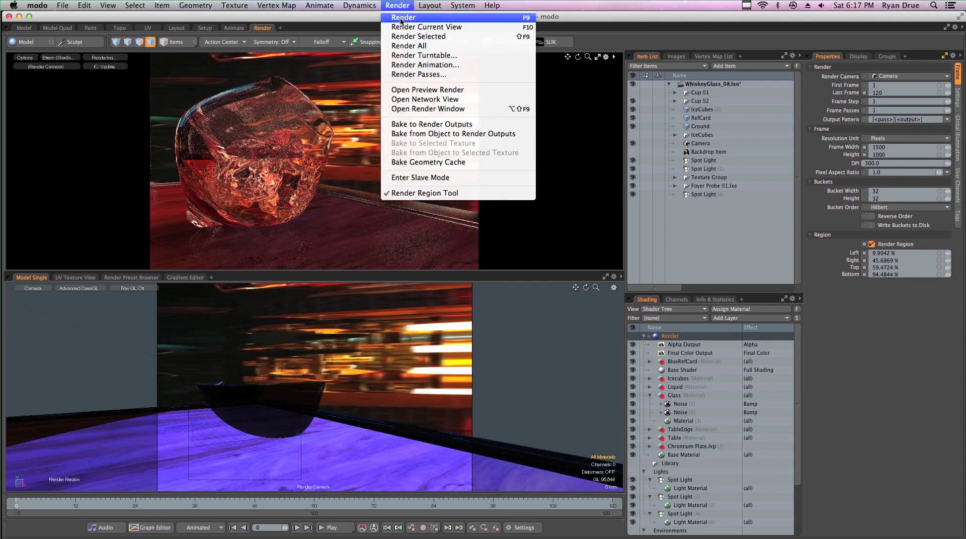
pyautogui.click(401, 18)
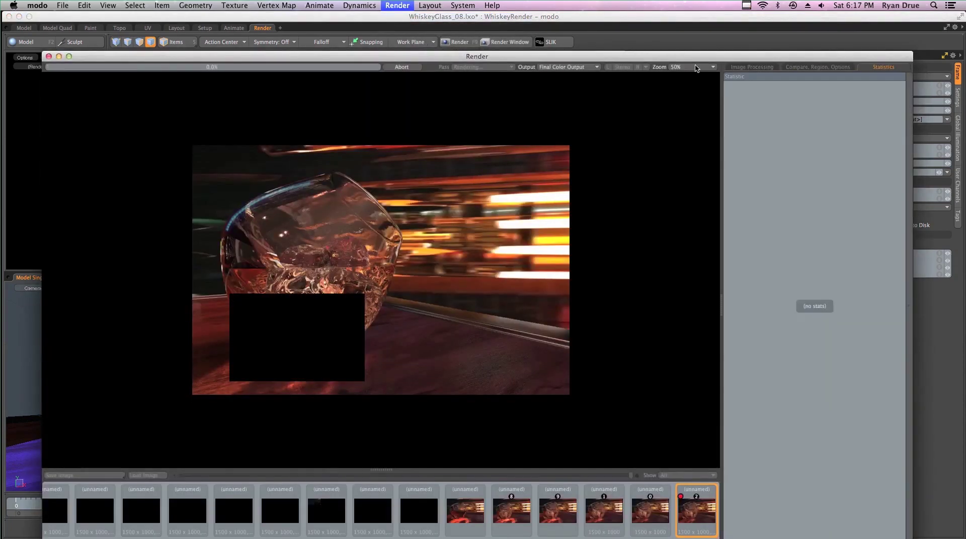
pyautogui.click(747, 6)
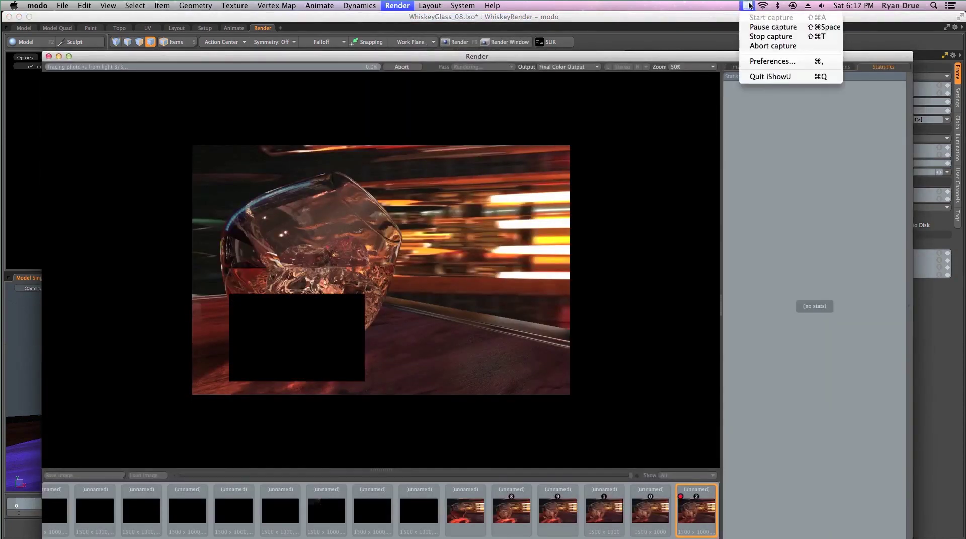
pyautogui.click(750, 27)
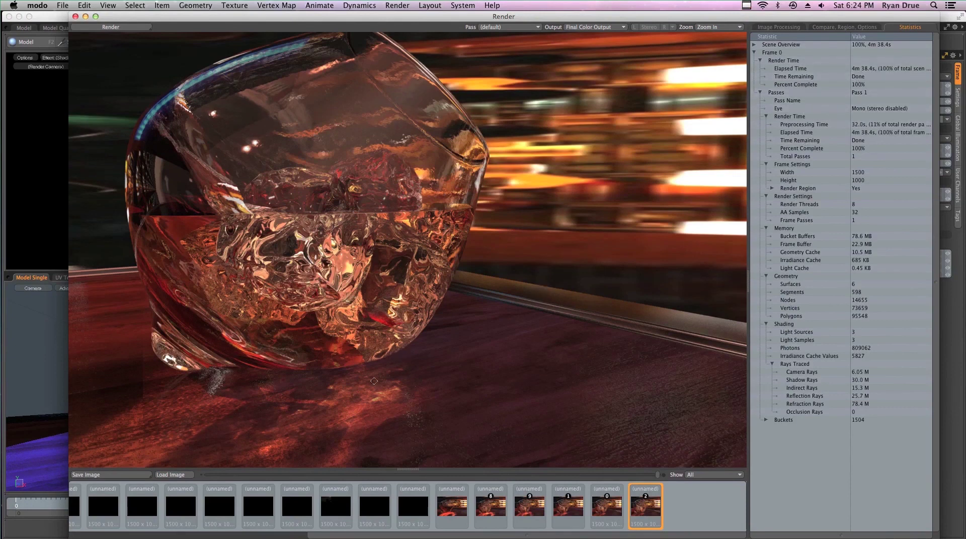
# - Compare the caustics in the new region render with the previous full render by alternating between the last two images, and close the render window
pyautogui.moveTo(602, 511)
pyautogui.click(607, 510)
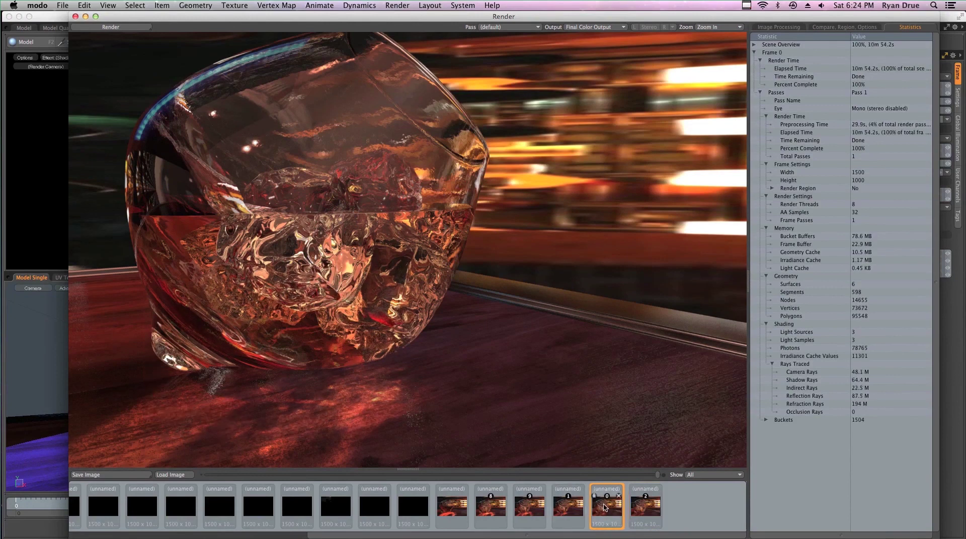
pyautogui.click(642, 514)
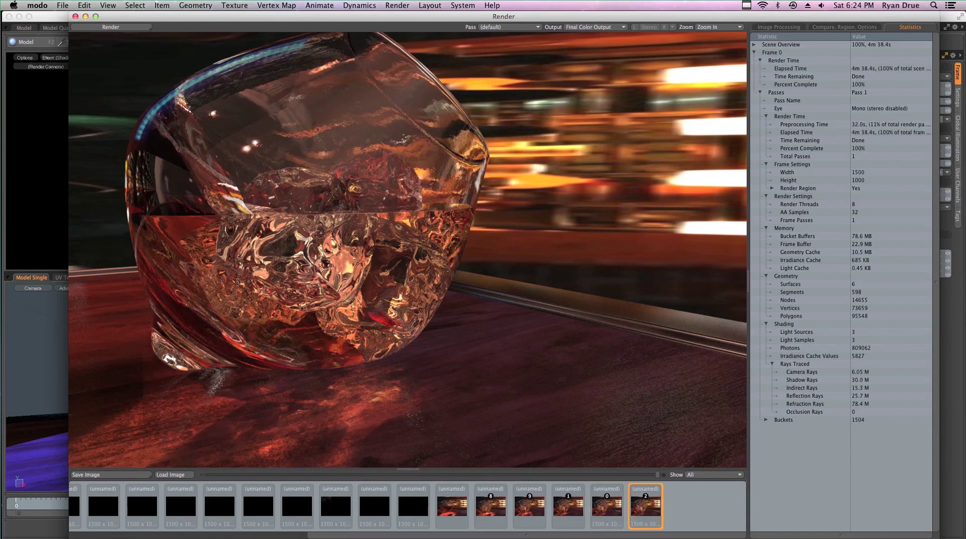
pyautogui.click(620, 509)
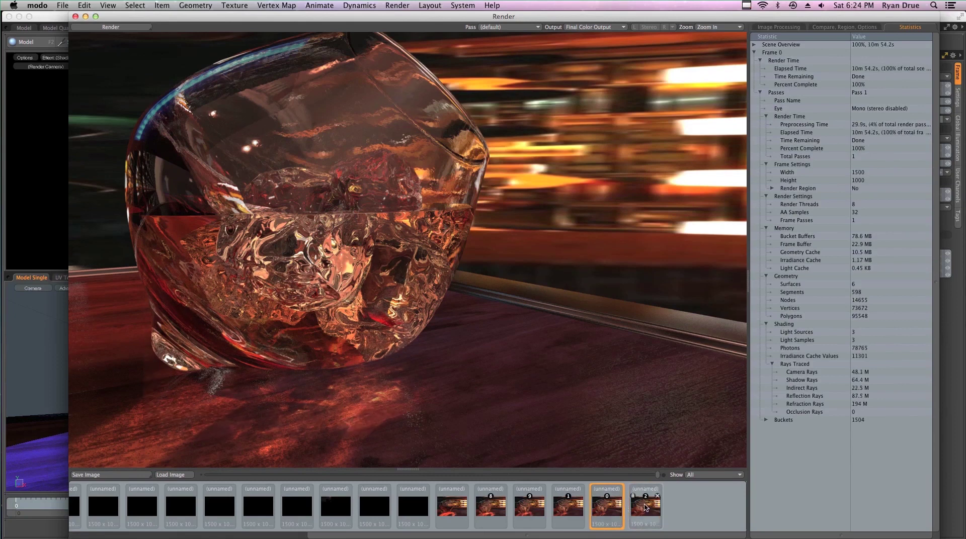
pyautogui.click(646, 508)
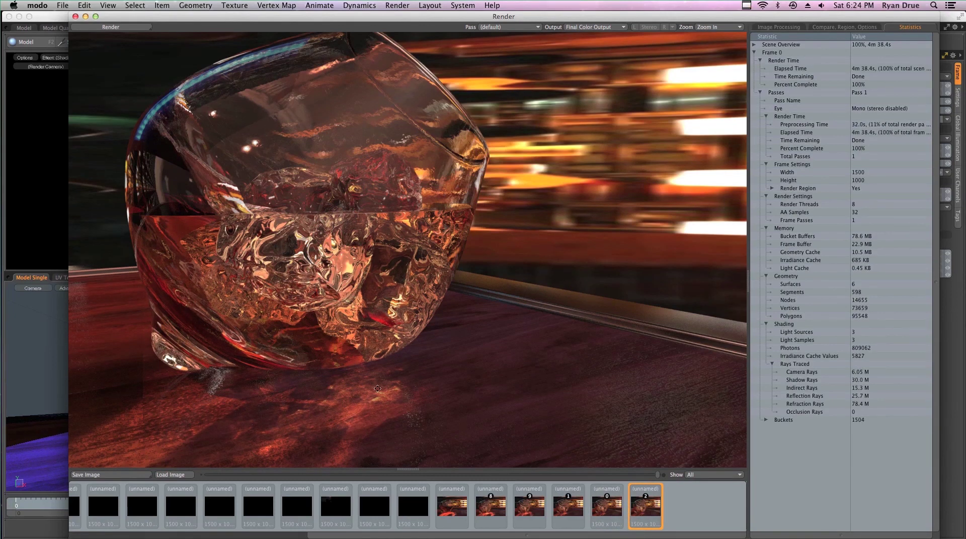
pyautogui.click(621, 509)
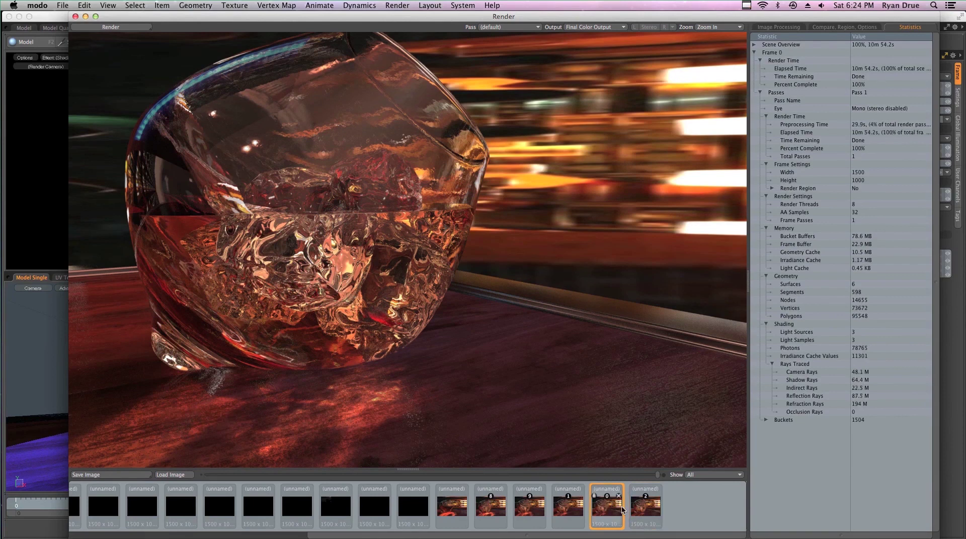
pyautogui.click(644, 509)
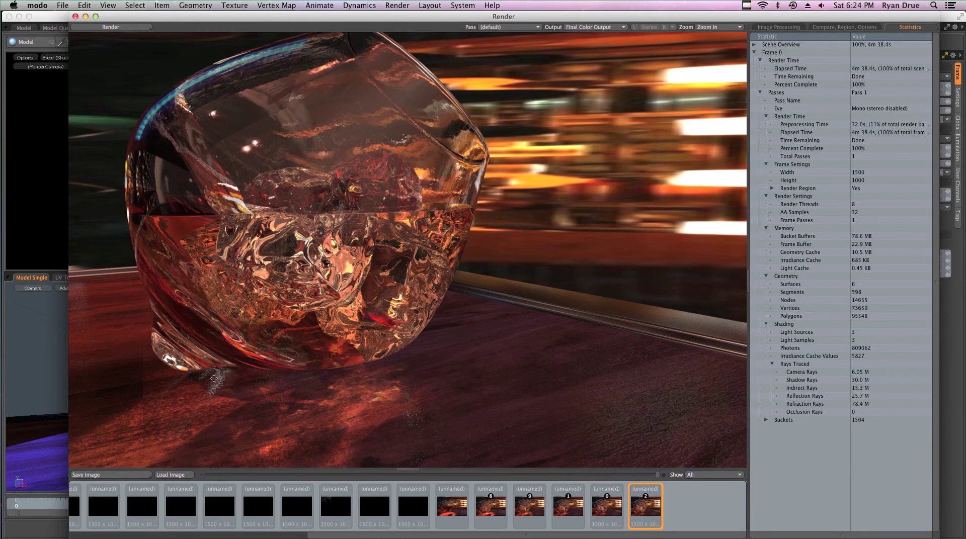
pyautogui.click(621, 508)
pyautogui.click(635, 509)
pyautogui.click(606, 511)
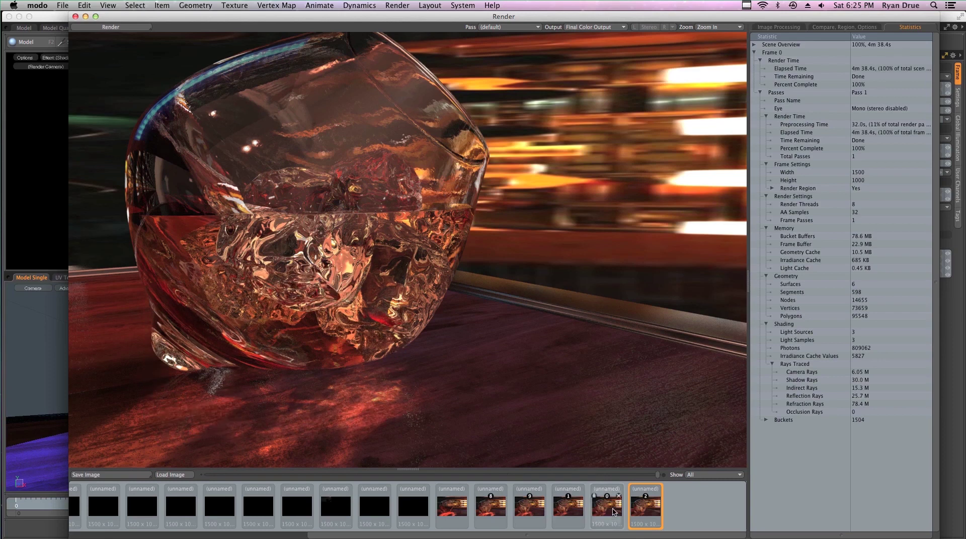
pyautogui.click(648, 511)
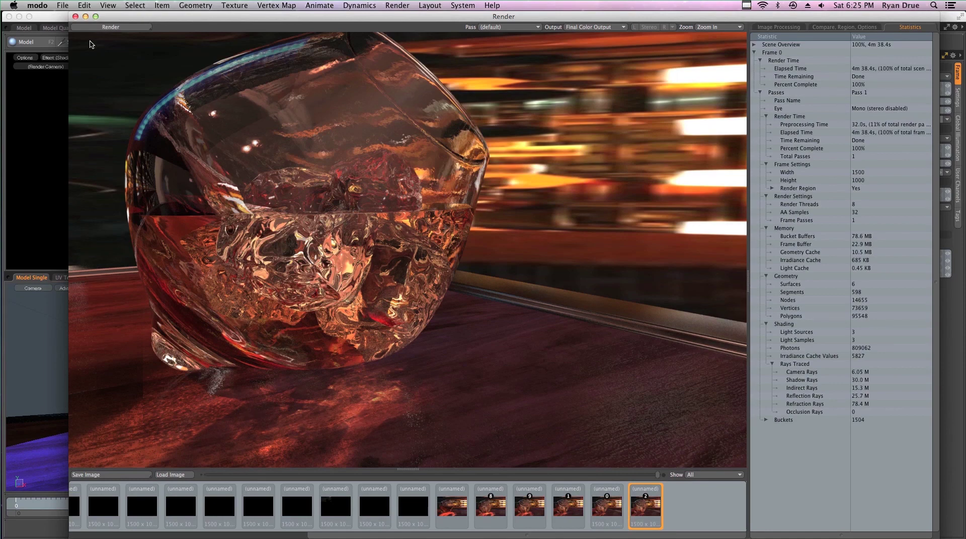
pyautogui.click(75, 17)
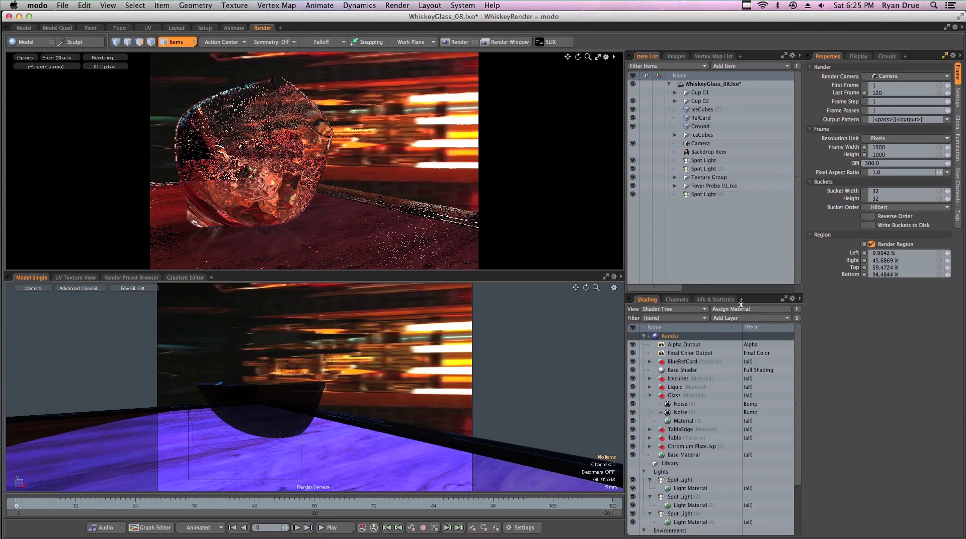
# - Check the Total Photons value for direct caustics and turn off Render Region in the Render item's frame settings
pyautogui.click(956, 129)
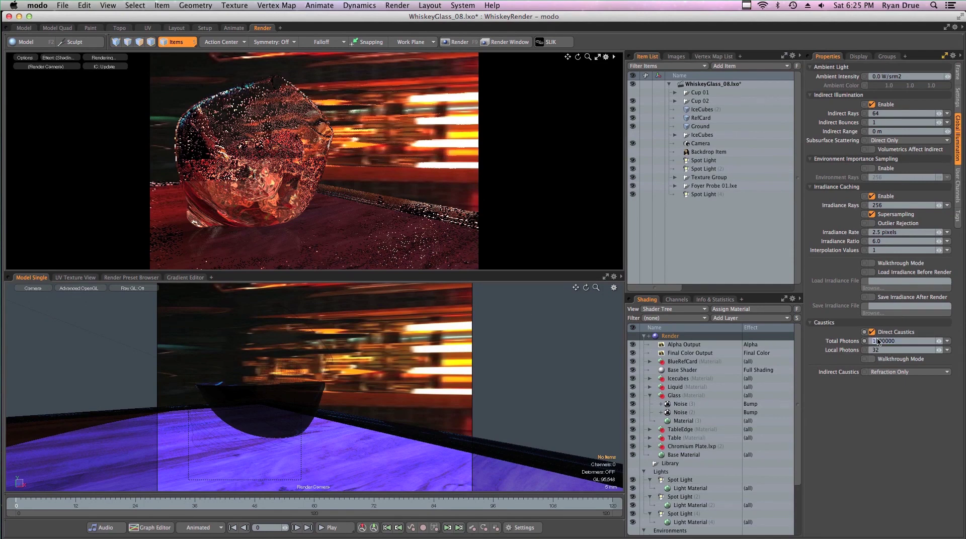
pyautogui.press('Return')
pyautogui.click(958, 80)
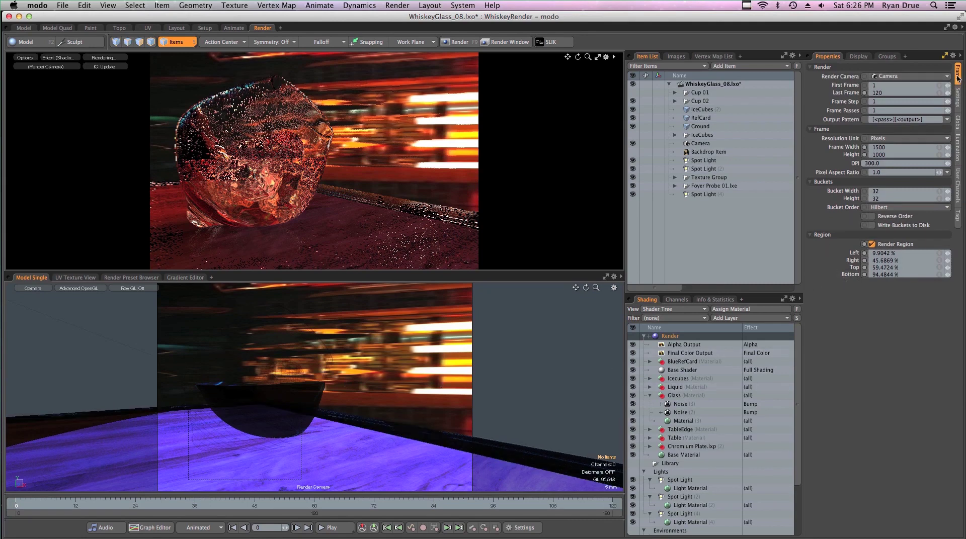
pyautogui.click(877, 248)
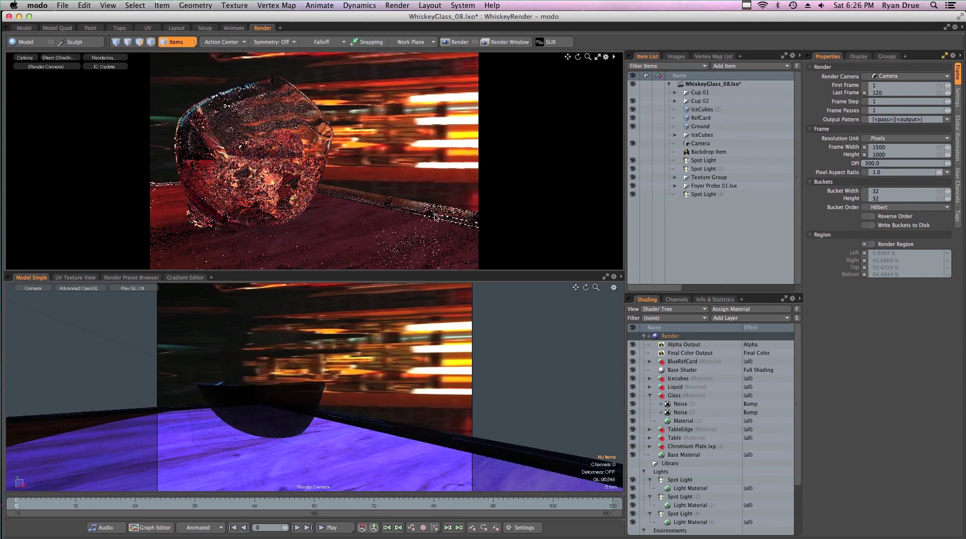
# - Preview the Alpha Output in the render preview and return its effect to Shading
pyautogui.click(59, 58)
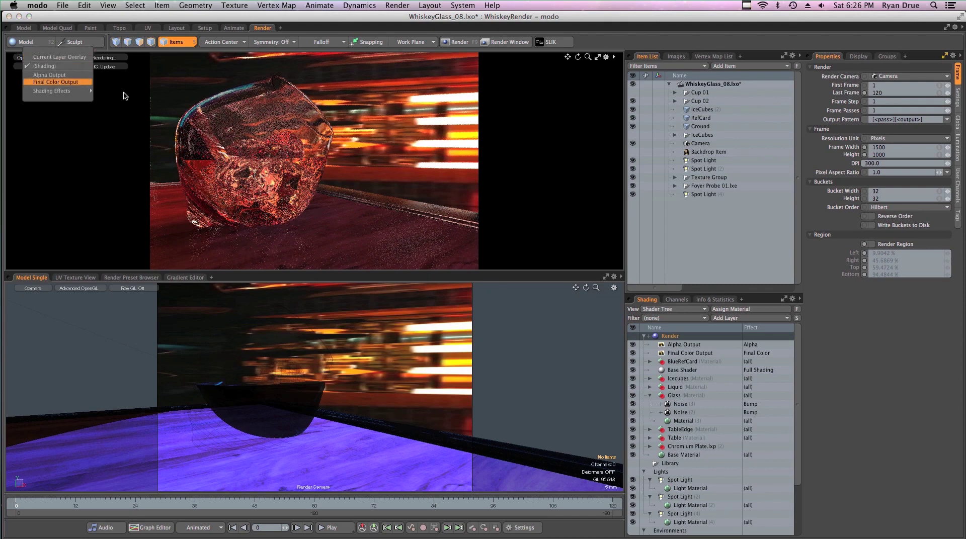
pyautogui.click(55, 75)
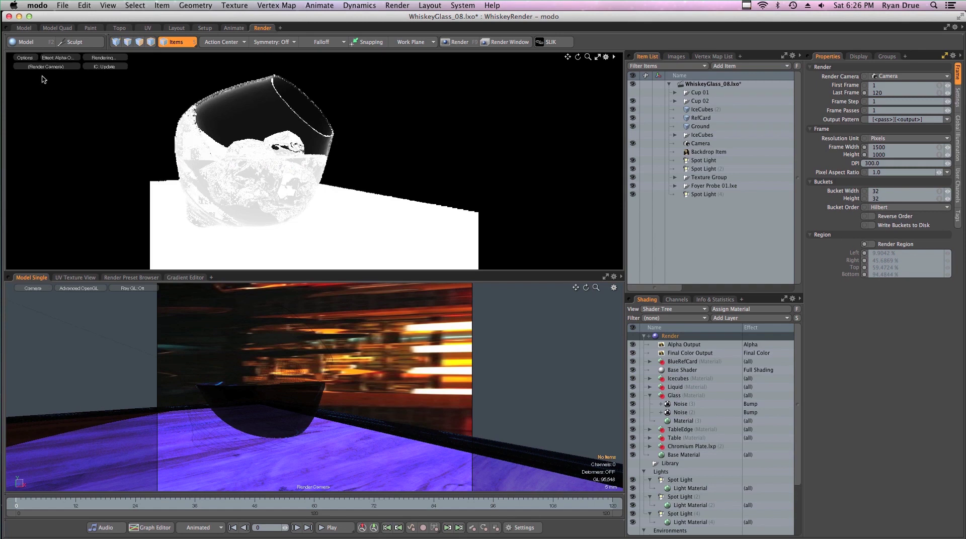
pyautogui.click(48, 60)
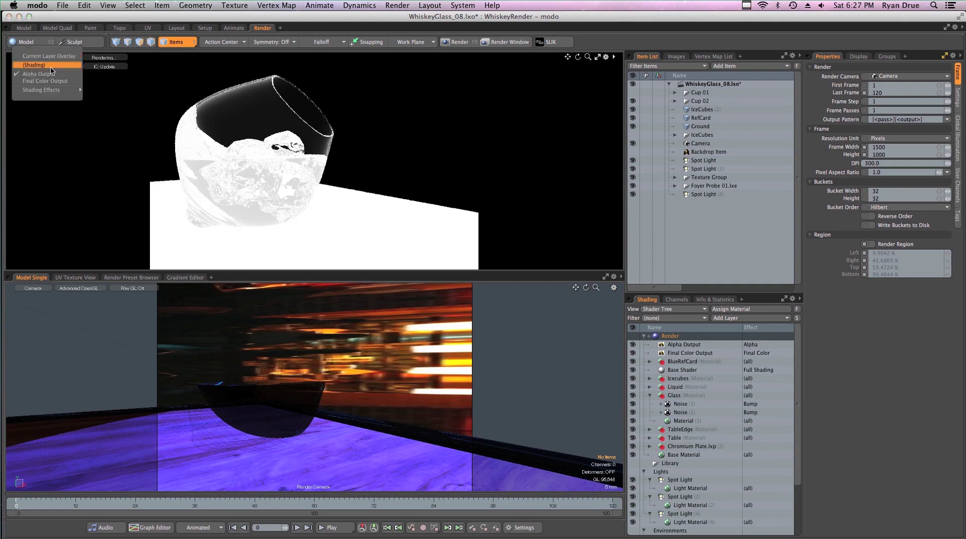
pyautogui.click(51, 67)
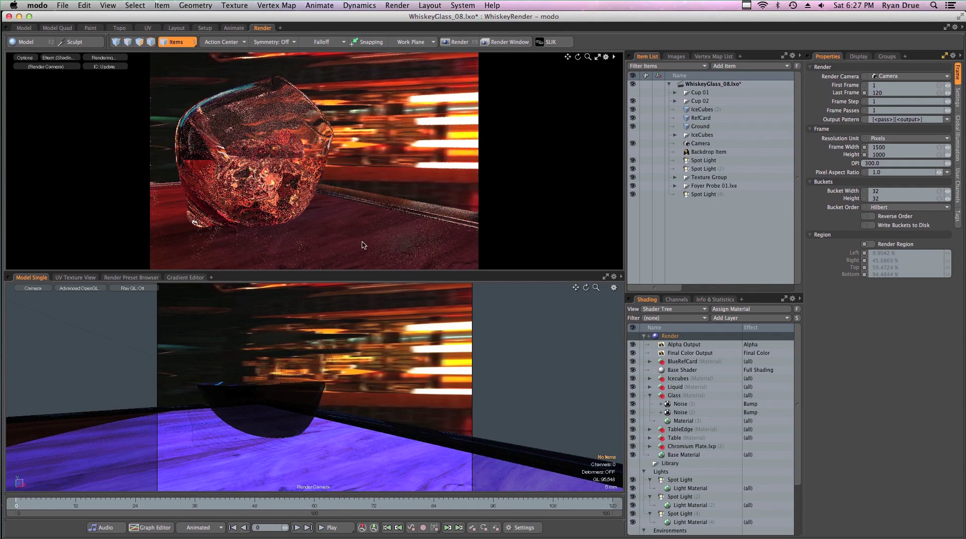
# - Duplicate the Alpha Output and move the copy into the Glass material group in the shader tree
pyautogui.click(695, 347)
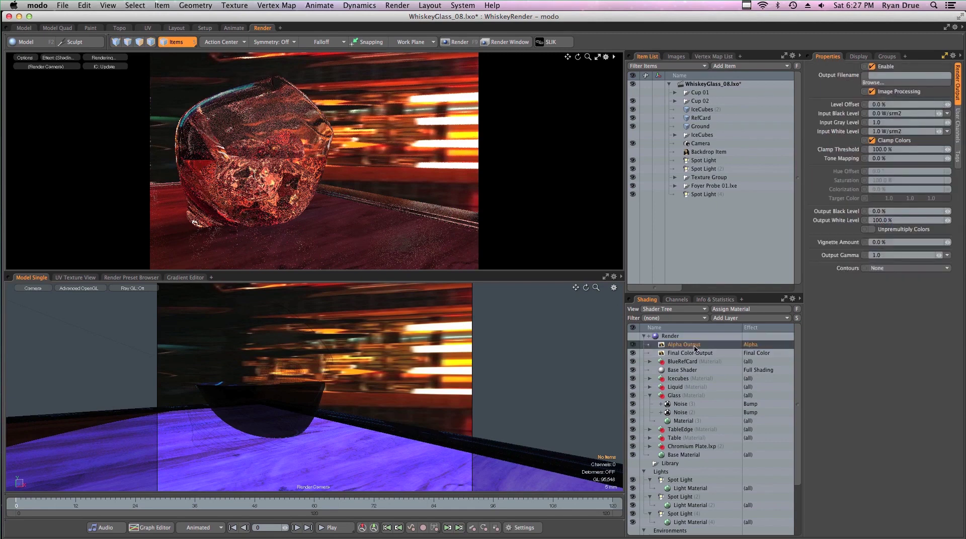
pyautogui.rightClick(695, 347)
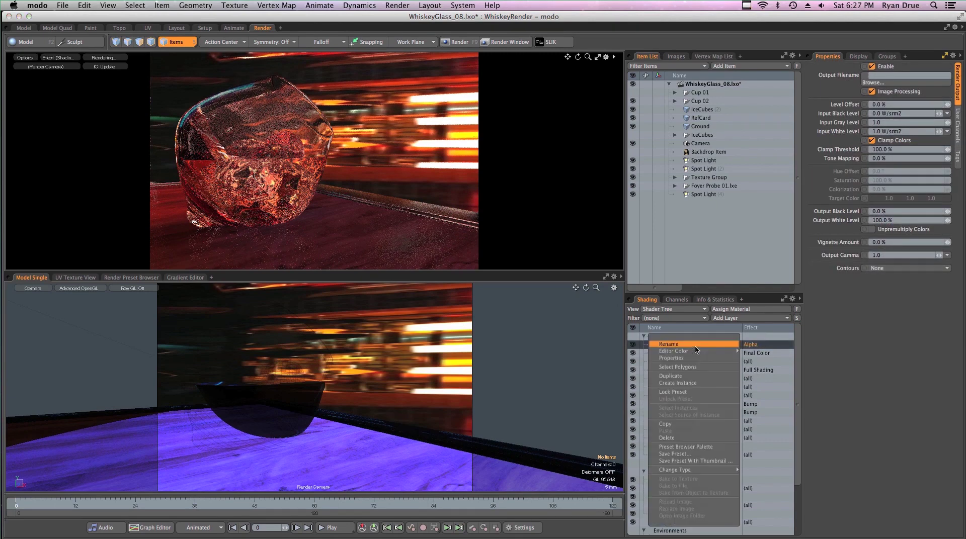
pyautogui.click(671, 378)
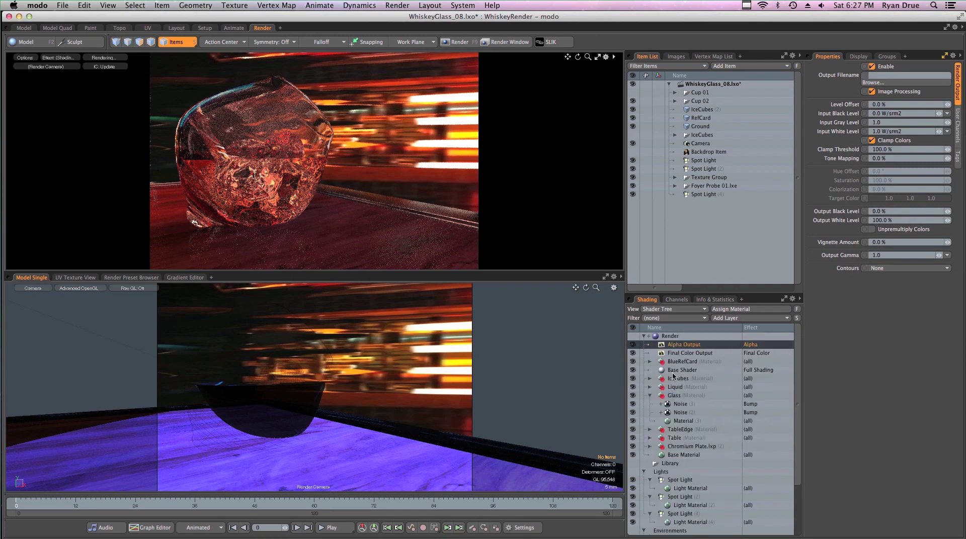
pyautogui.click(679, 346)
pyautogui.moveTo(684, 406); pyautogui.dragTo(682, 414)
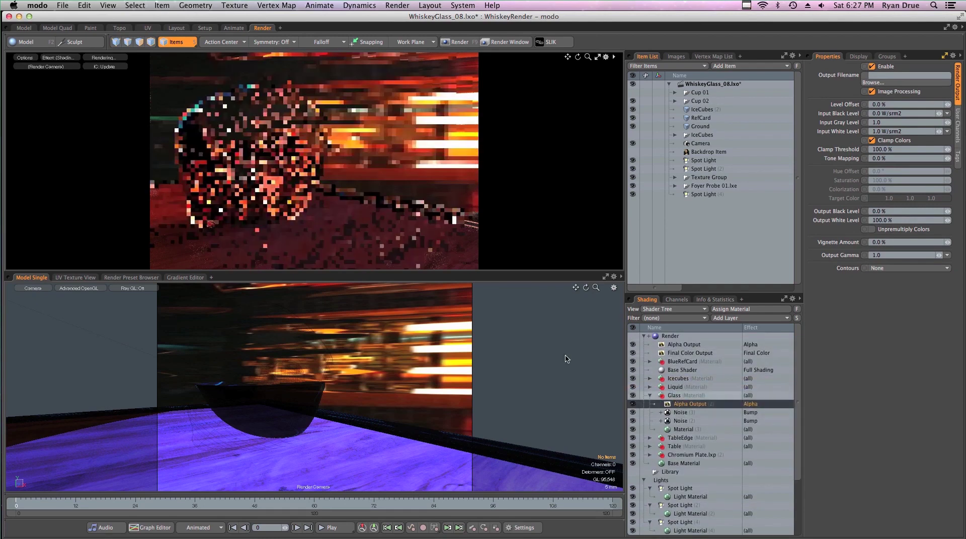
# - Preview Alpha Output (2) and the original Alpha Output in the render preview, and return its effect to Shading
pyautogui.click(75, 60)
pyautogui.click(76, 80)
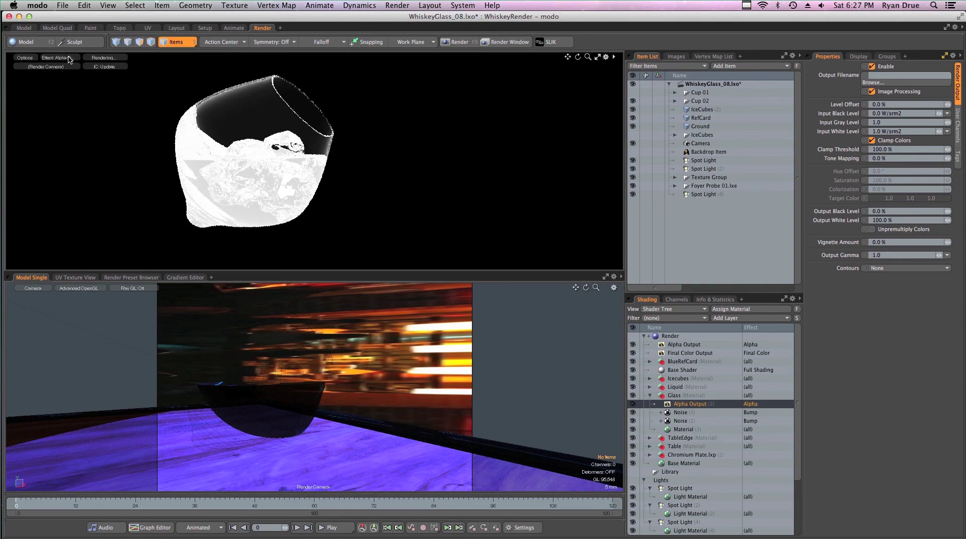
pyautogui.click(70, 60)
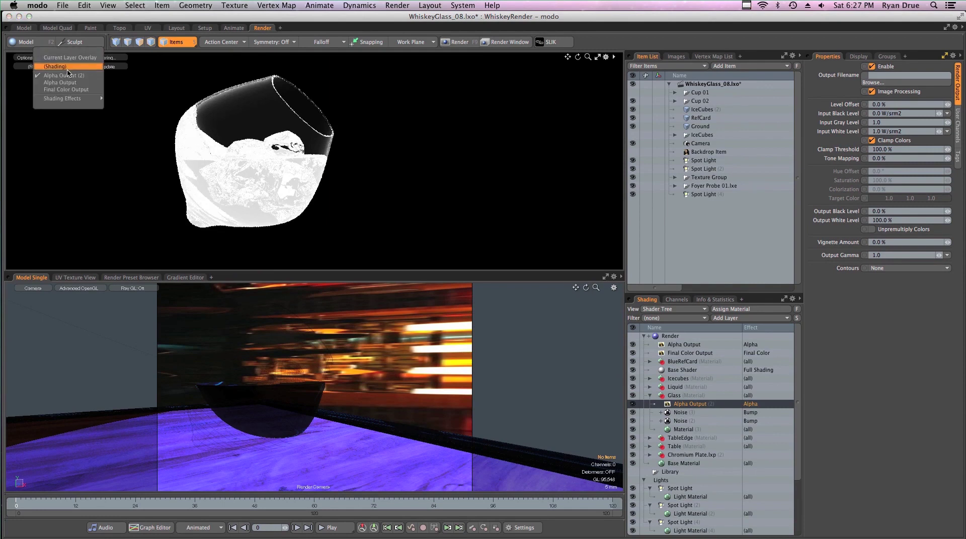
pyautogui.click(66, 83)
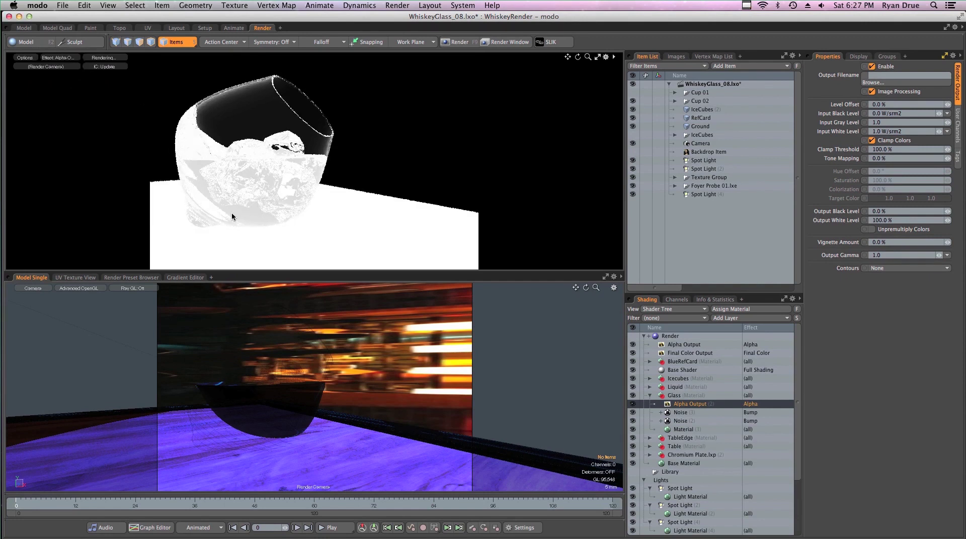
pyautogui.click(61, 59)
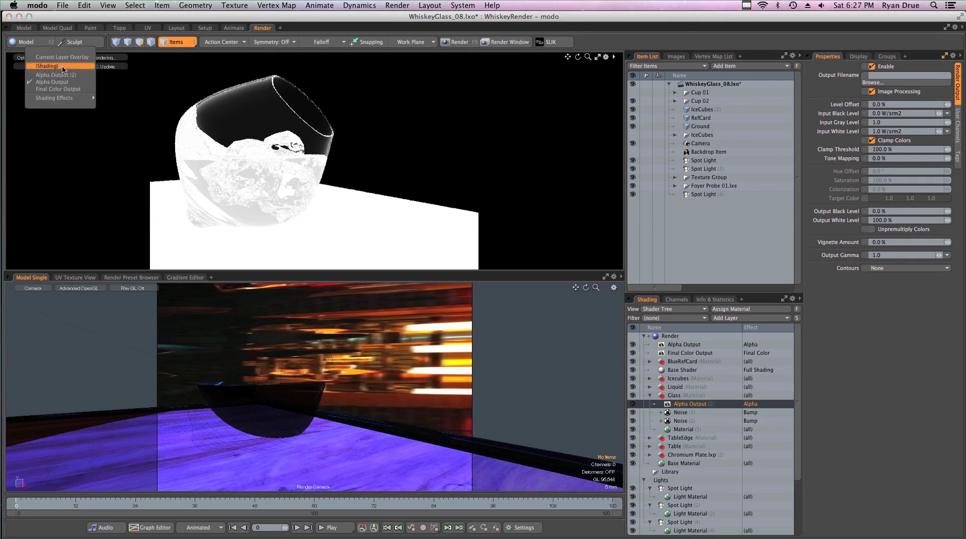
pyautogui.click(64, 68)
# - Set the Base Shader's Alpha Type to Constant
pyautogui.click(683, 371)
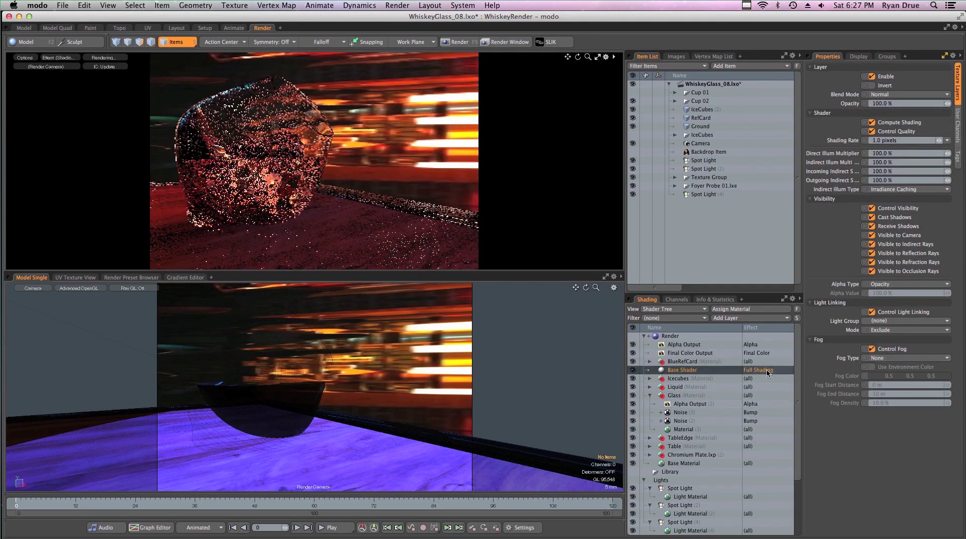
pyautogui.click(883, 286)
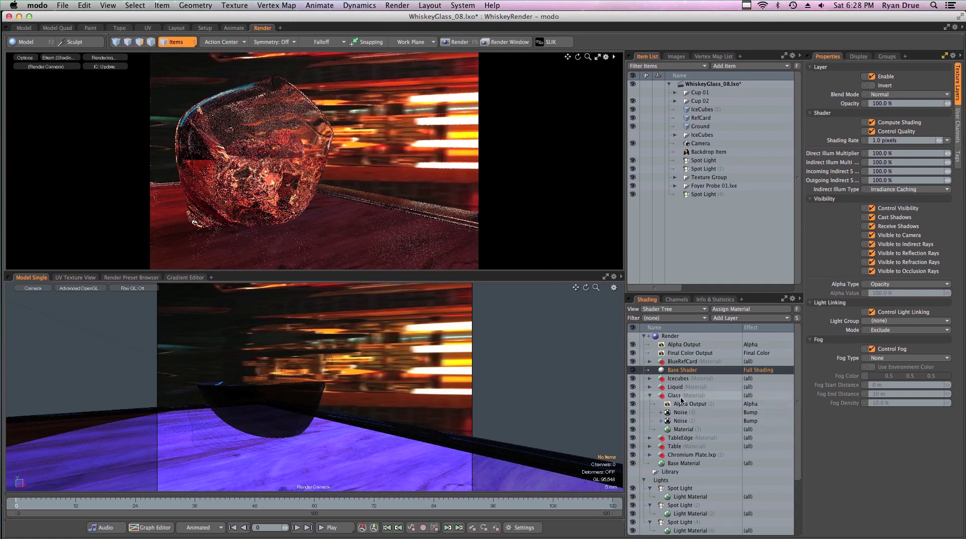
pyautogui.click(885, 285)
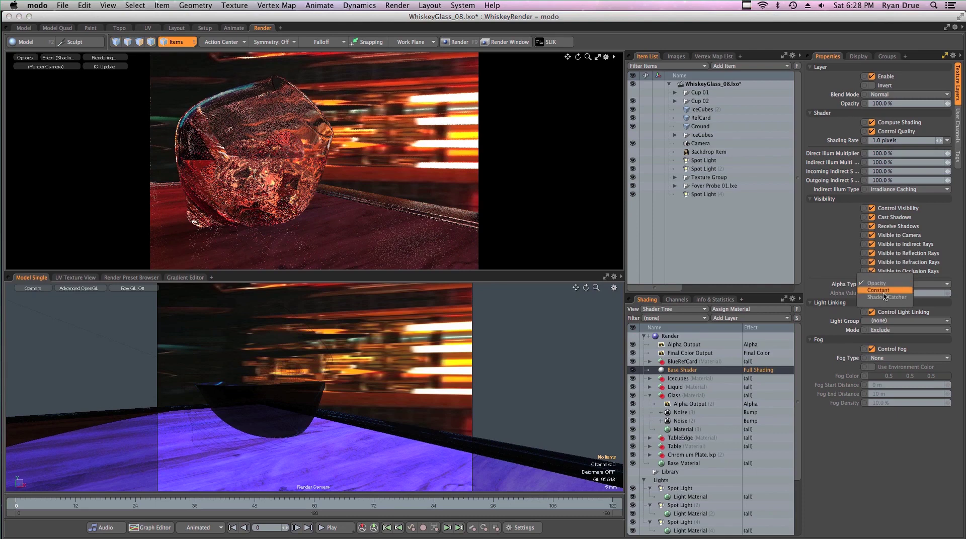
pyautogui.click(885, 291)
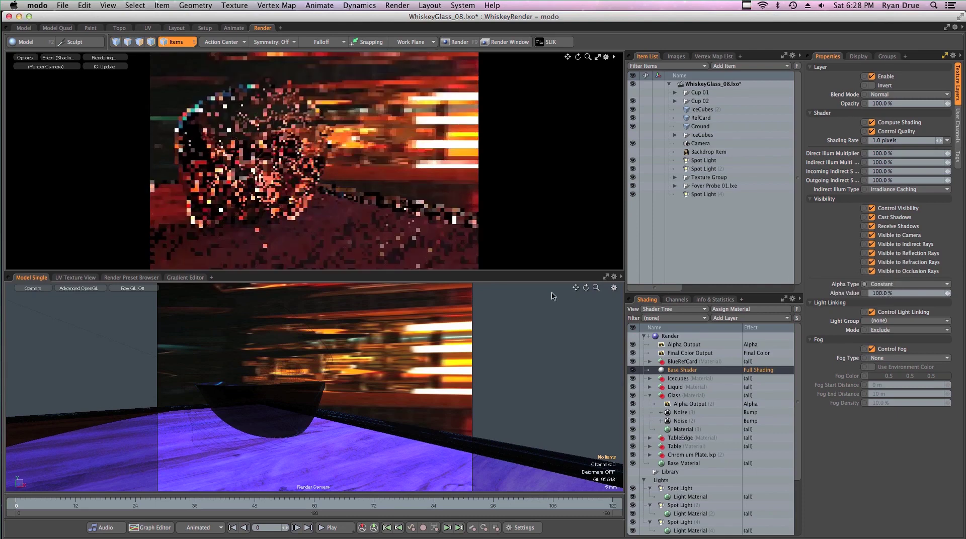
# - Preview the glass alpha, Alpha Output (2), with the constant alpha type and return the effect to Shading
pyautogui.click(60, 58)
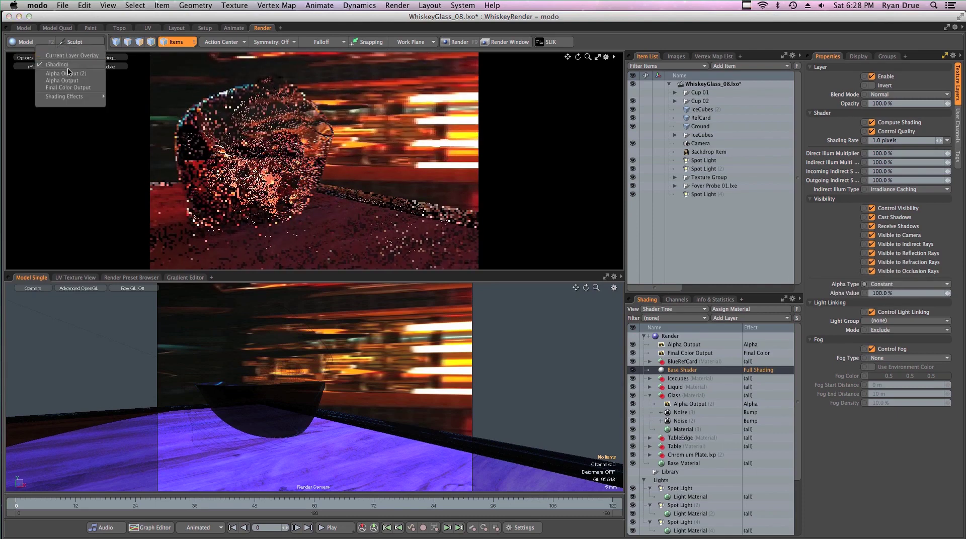
pyautogui.click(67, 73)
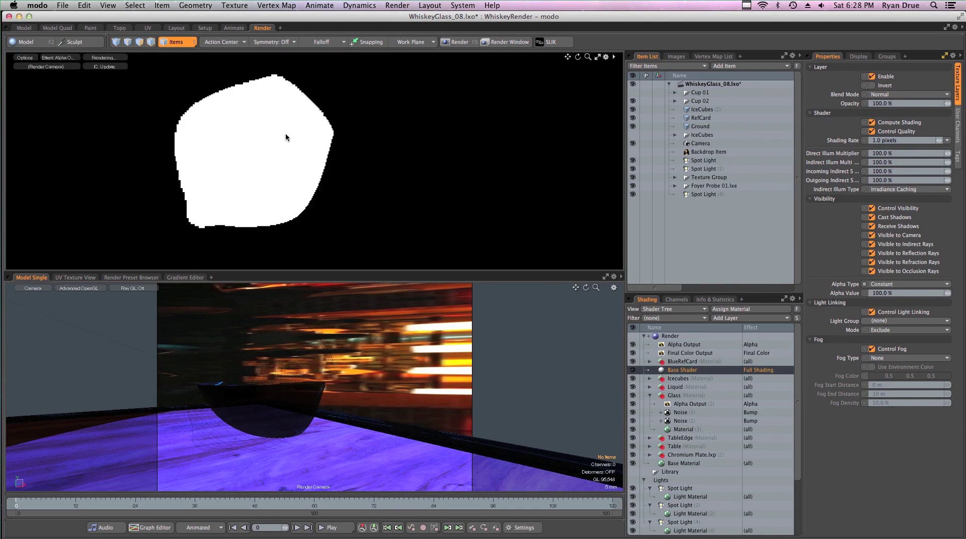
pyautogui.click(65, 58)
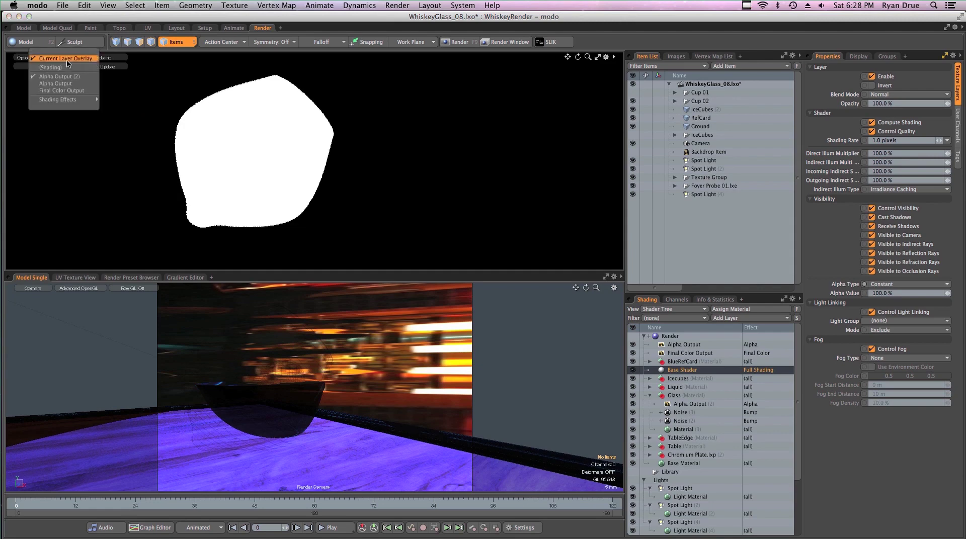
pyautogui.click(69, 68)
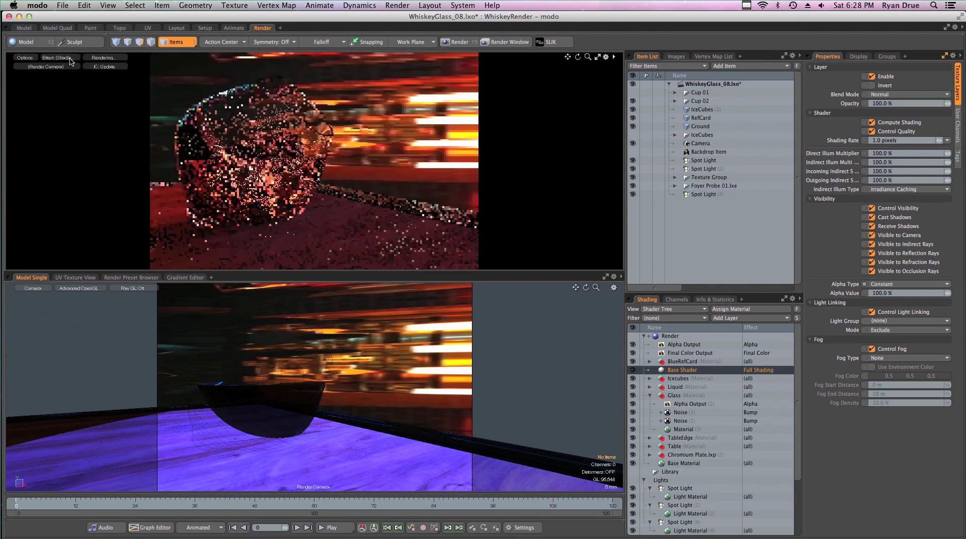
# - Set the Base Shader's Alpha Type back to Opacity
pyautogui.click(70, 62)
pyautogui.click(69, 59)
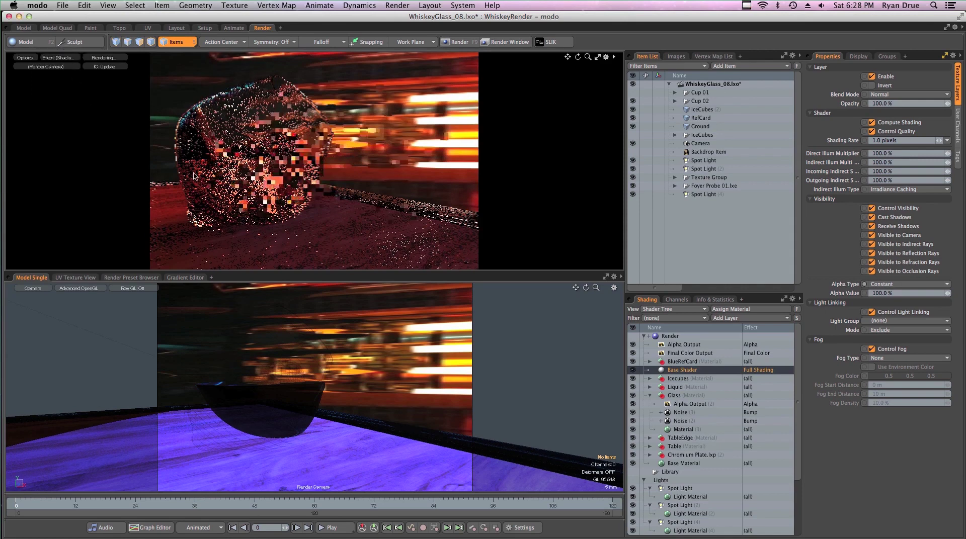
pyautogui.click(900, 283)
pyautogui.click(900, 292)
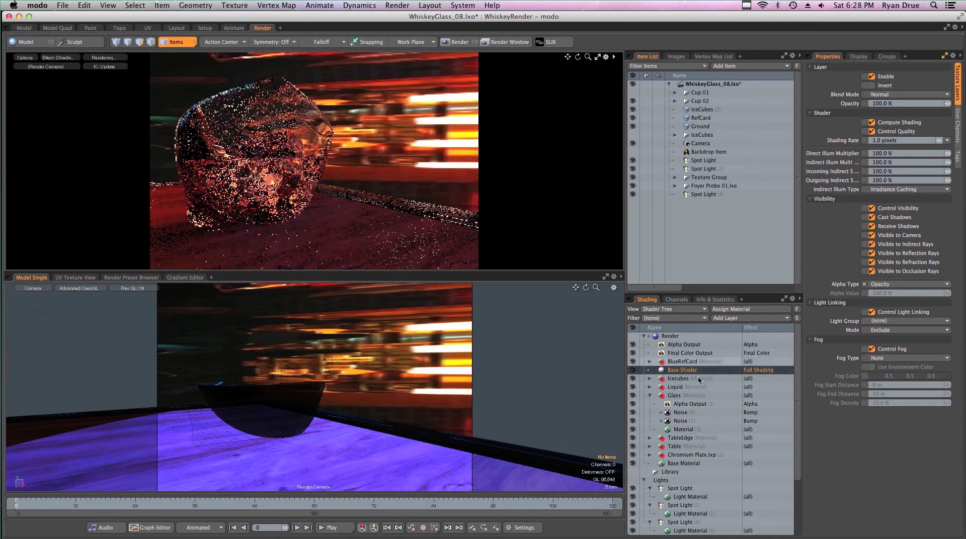
# - Expand the TableEdge material group and place a duplicate of the main Alpha Output at its top
pyautogui.click(649, 438)
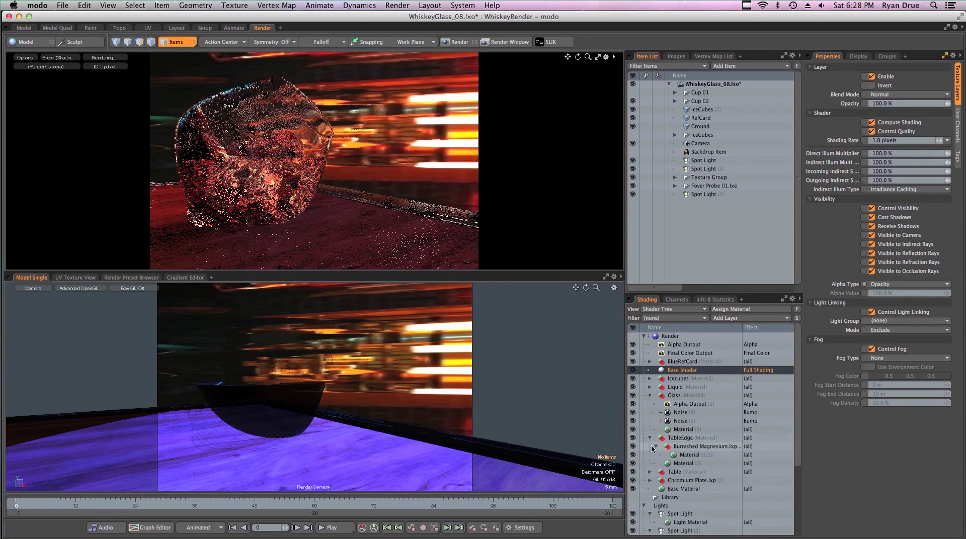
pyautogui.click(685, 345)
pyautogui.rightClick(686, 347)
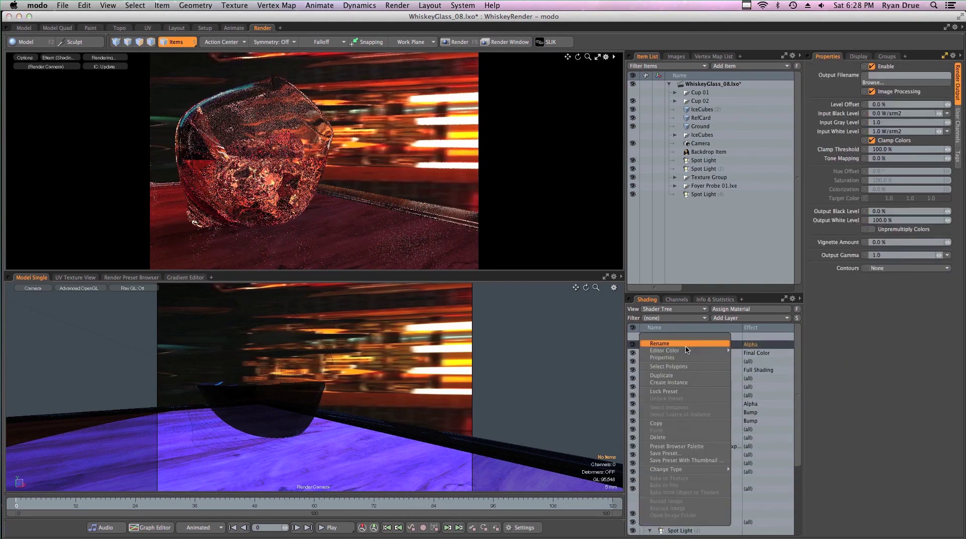
pyautogui.press('Escape')
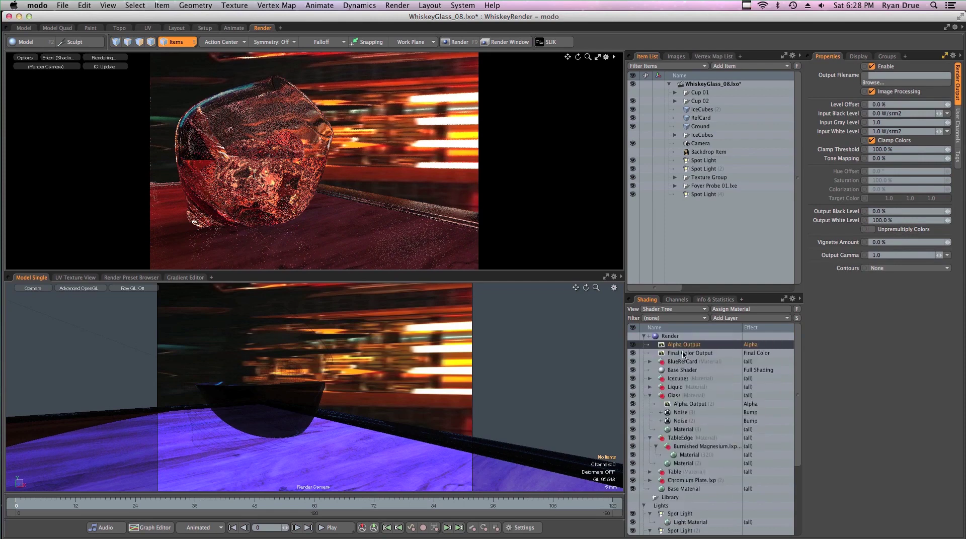
pyautogui.keyDown('ctrl'); pyautogui.moveTo(684, 351); pyautogui.dragTo(684, 456); pyautogui.keyUp('ctrl')
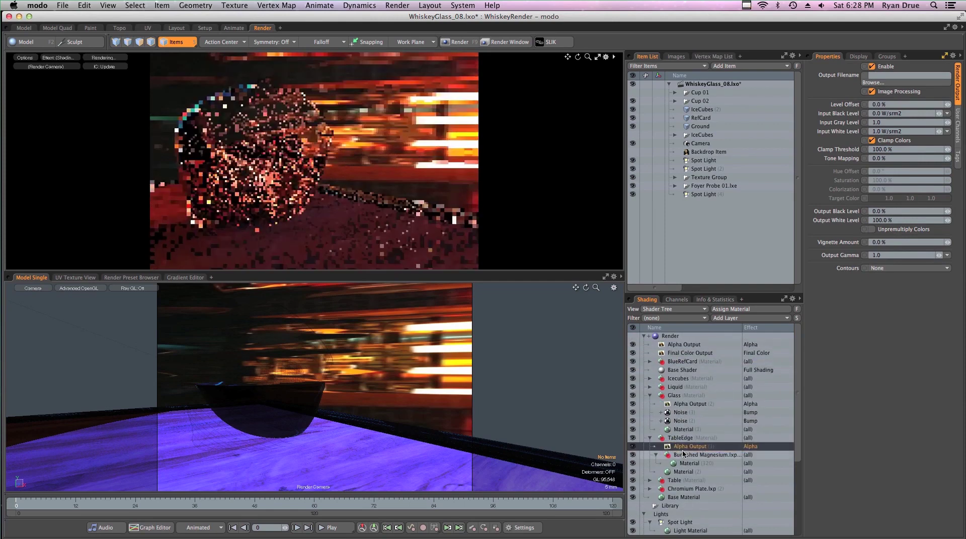
# - Expand the Table material group and move another duplicate of the main Alpha Output to its top
pyautogui.click(650, 481)
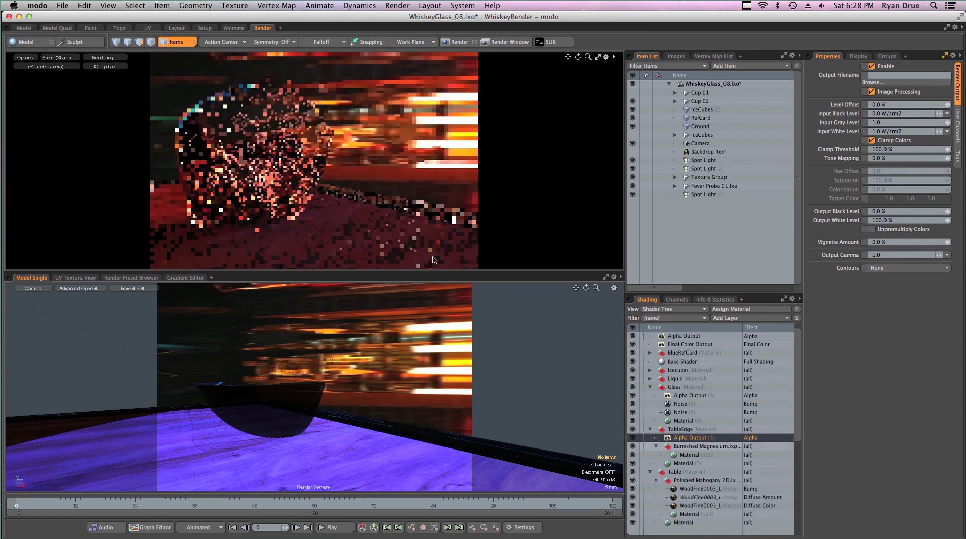
pyautogui.rightClick(677, 338)
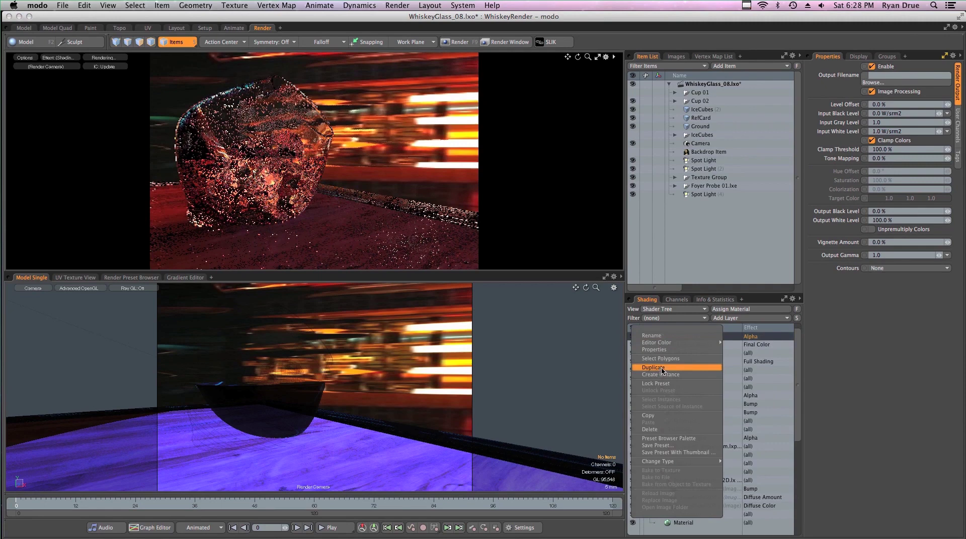
pyautogui.click(659, 367)
pyautogui.moveTo(692, 425); pyautogui.dragTo(677, 489)
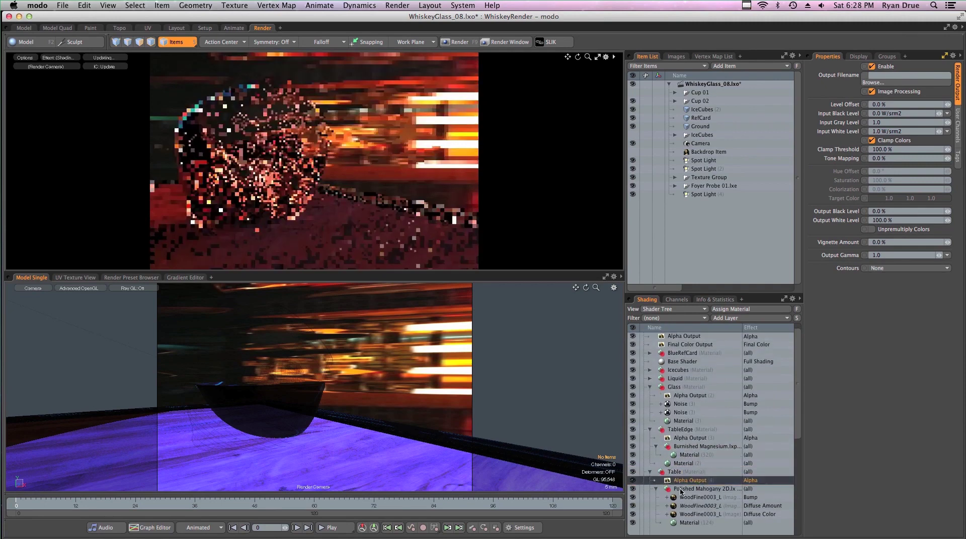
# - Preview the table and table edge alphas, Alpha Output (4) and (3), and return the preview effect to Shading
pyautogui.click(60, 58)
pyautogui.click(65, 72)
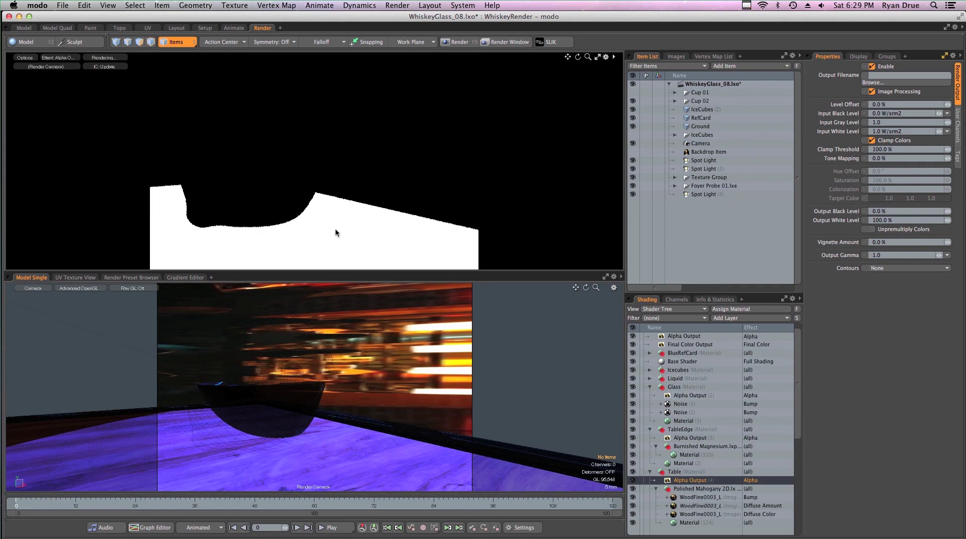
pyautogui.click(59, 58)
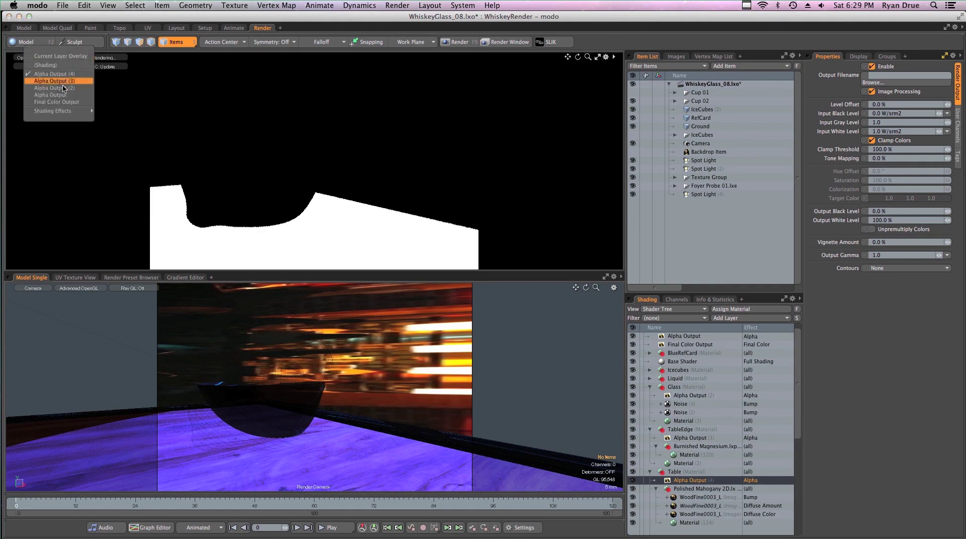
pyautogui.click(63, 83)
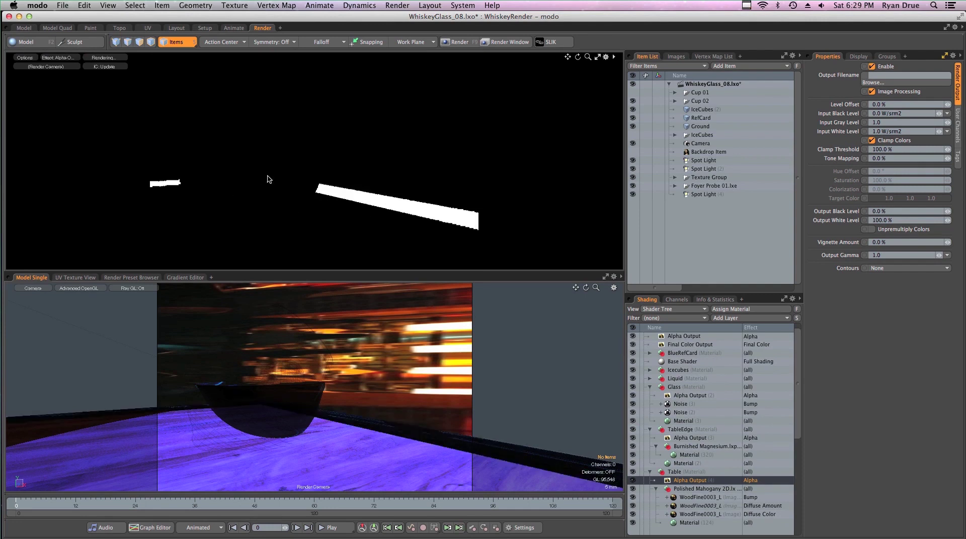
pyautogui.click(64, 57)
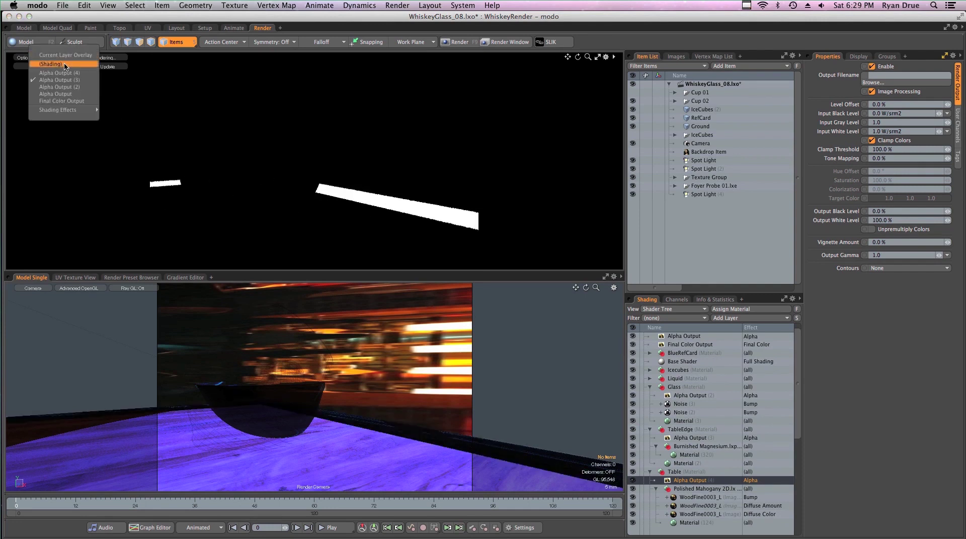
pyautogui.click(64, 65)
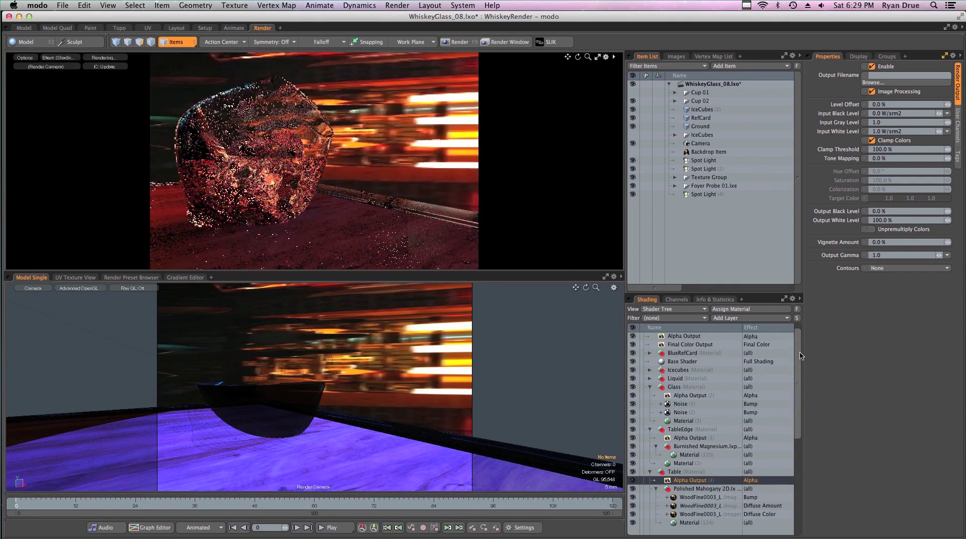
# - Add a new render output directly under the Render item and set its effect to Ambient Occlusion
pyautogui.scroll(1, 798, 321)
pyautogui.click(729, 336)
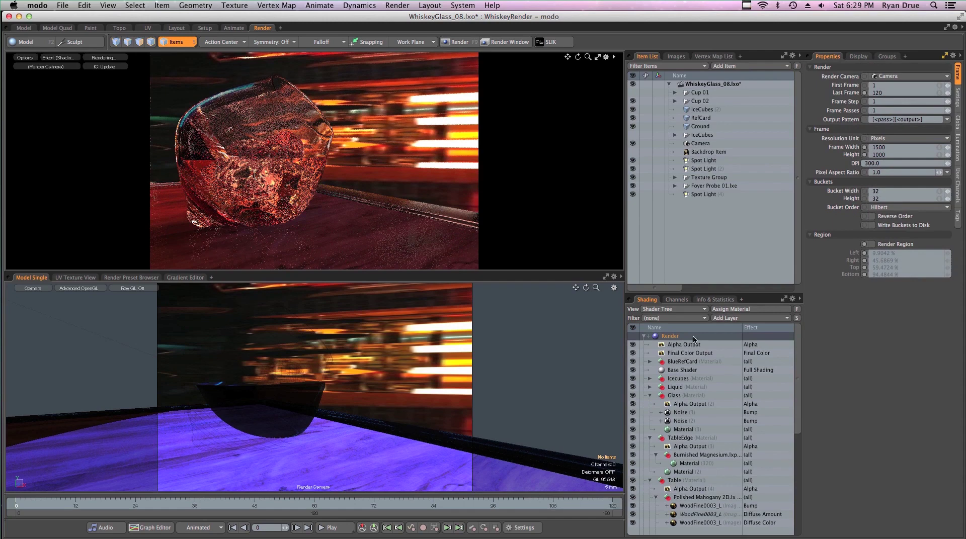
pyautogui.click(724, 319)
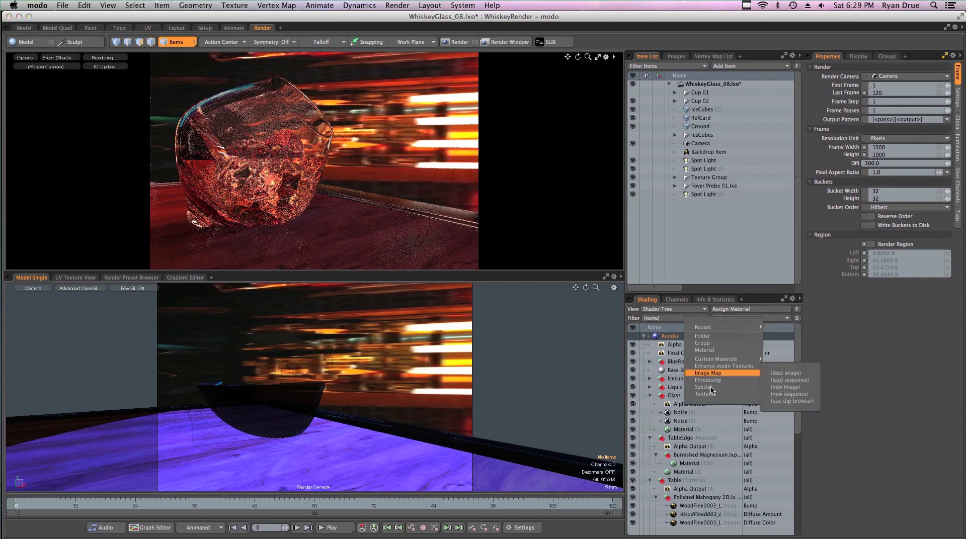
pyautogui.moveTo(710, 387)
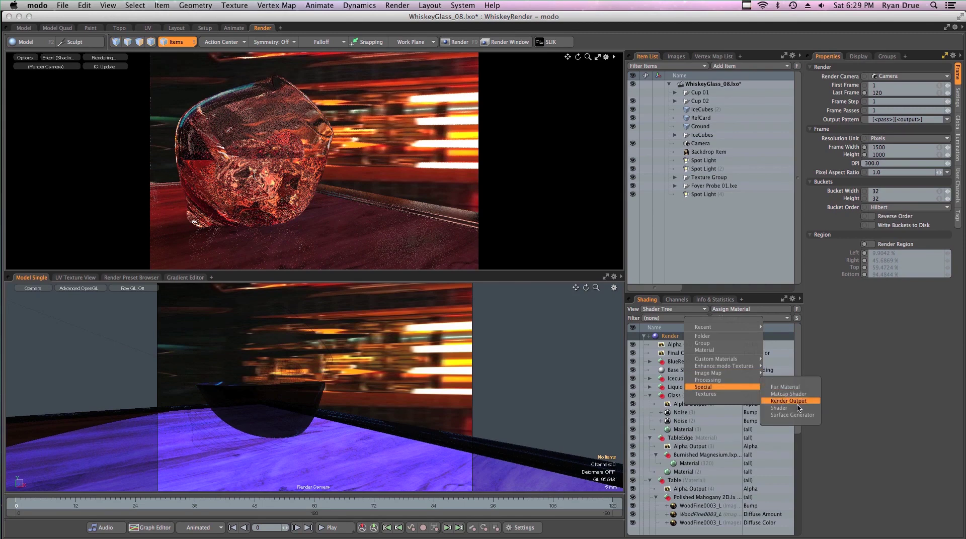
pyautogui.click(797, 406)
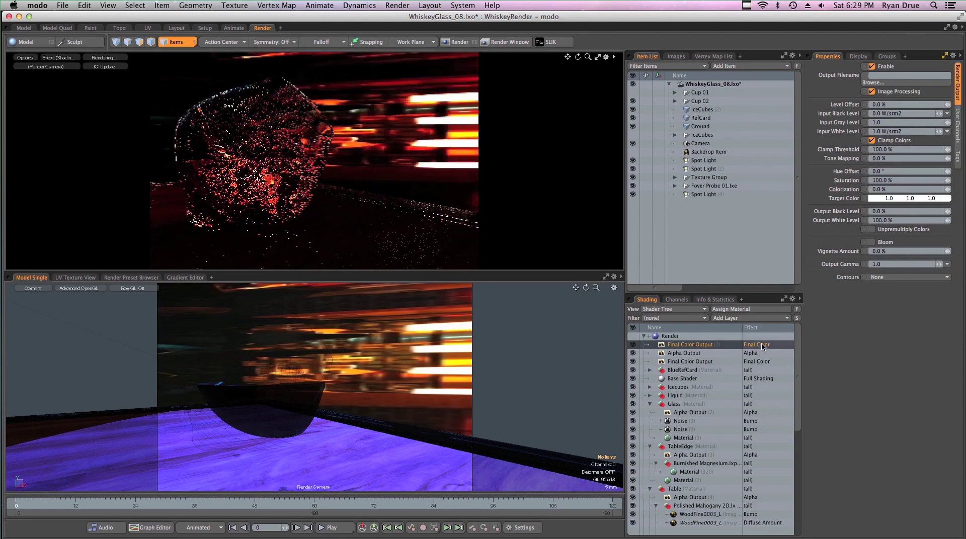
pyautogui.click(762, 345)
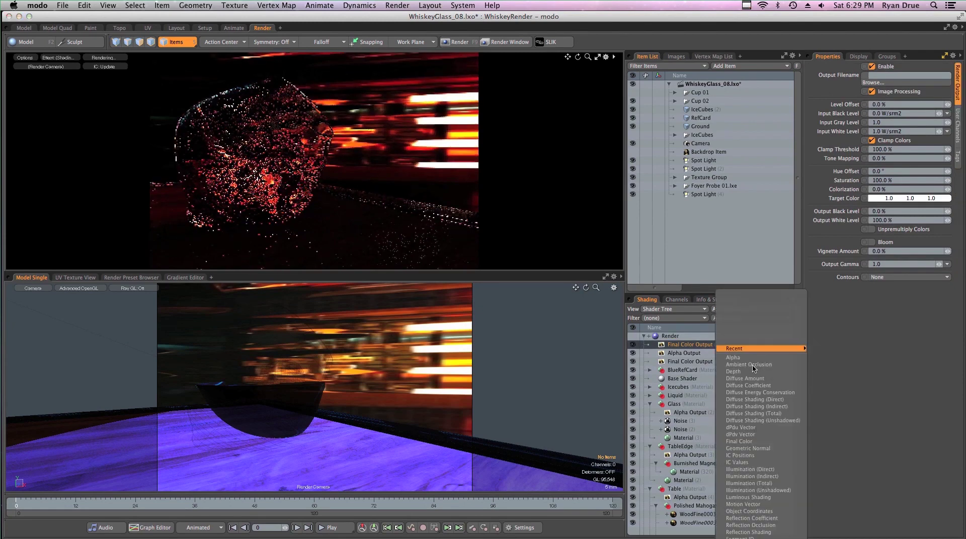
pyautogui.click(753, 366)
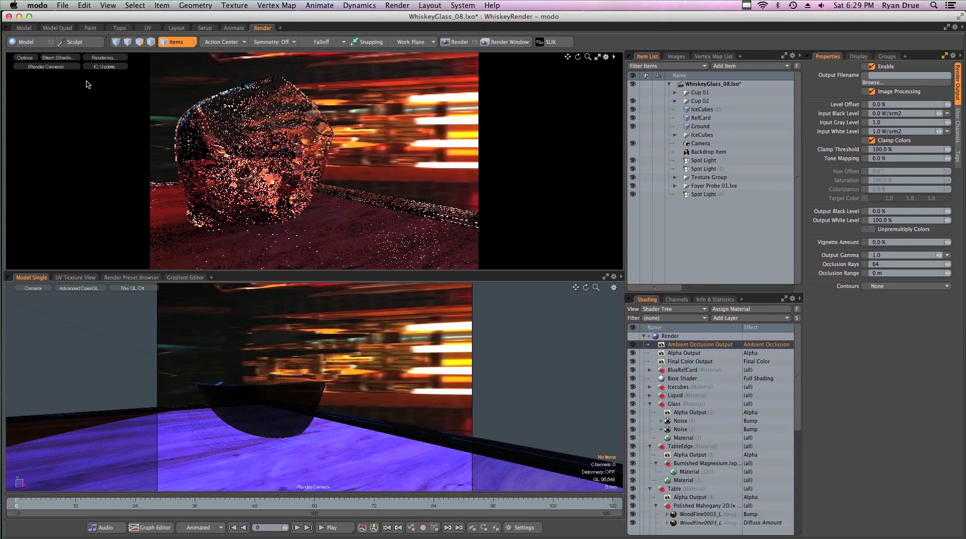
# - Preview the Ambient Occlusion Output and set its Occlusion Rays to 256
pyautogui.click(59, 58)
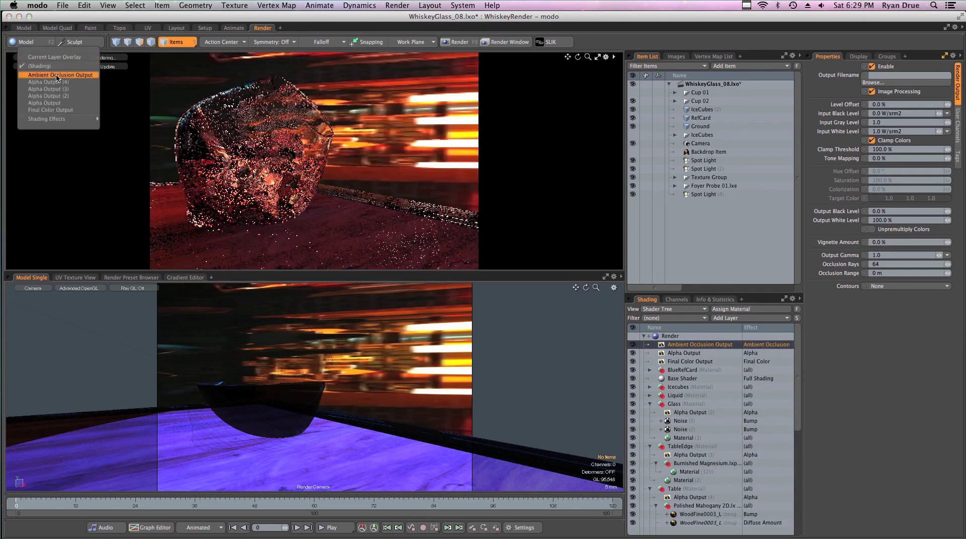
pyautogui.click(57, 75)
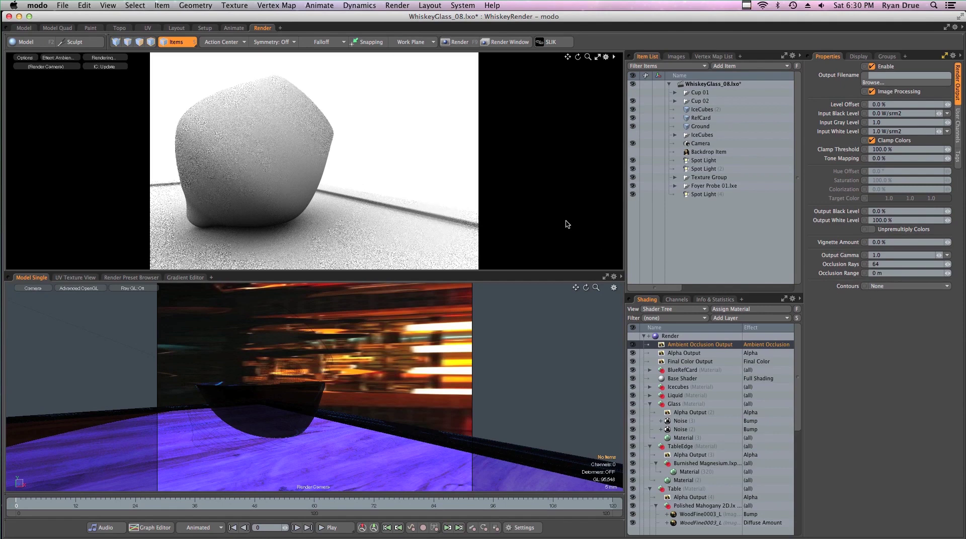
pyautogui.click(881, 264)
pyautogui.write('256')
pyautogui.press('Return')
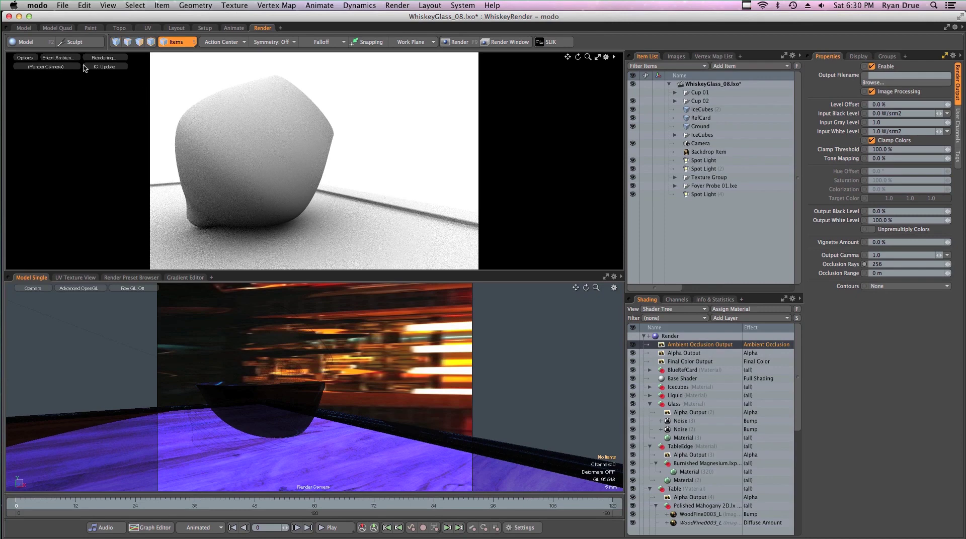
# - Add another render output above the Ambient Occlusion Output and set its effect to Depth
pyautogui.click(737, 311)
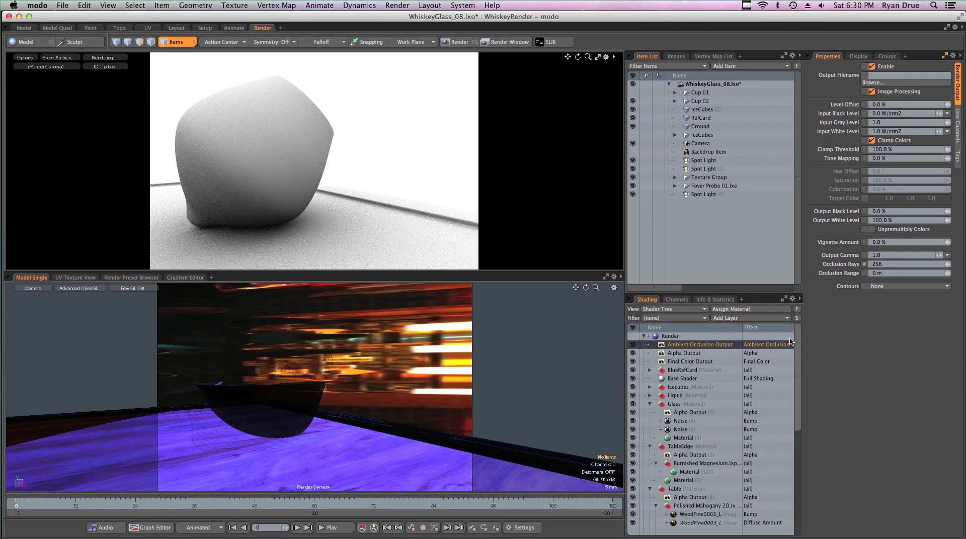
pyautogui.click(765, 319)
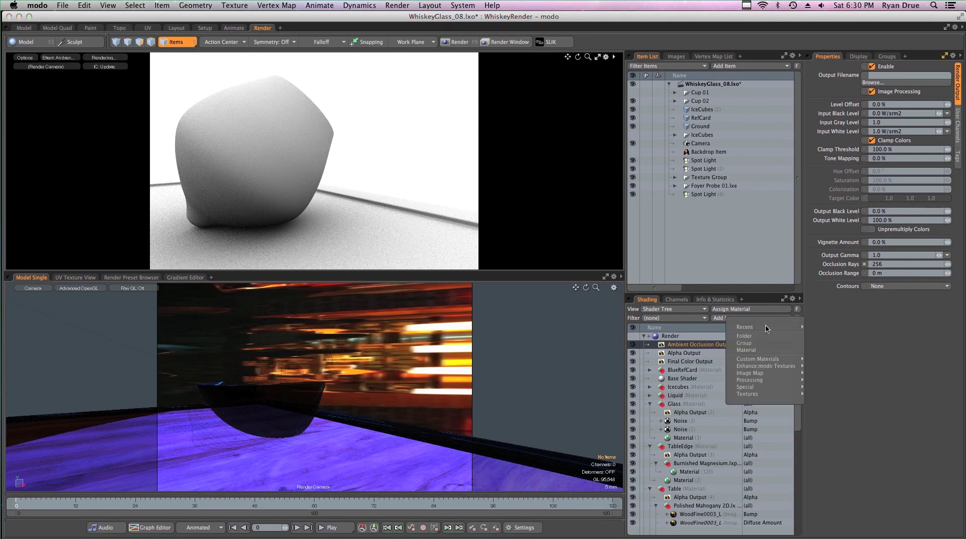
pyautogui.moveTo(751, 330)
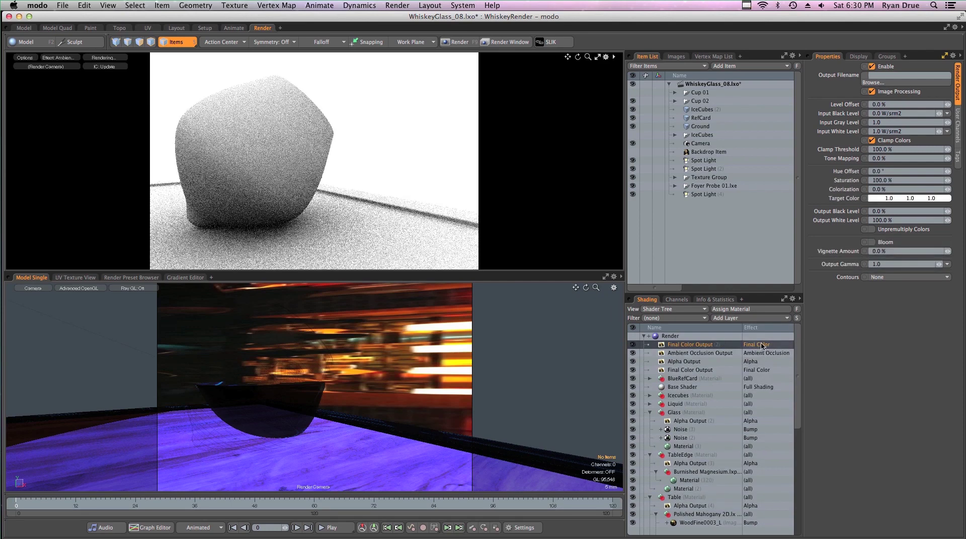
pyautogui.click(762, 346)
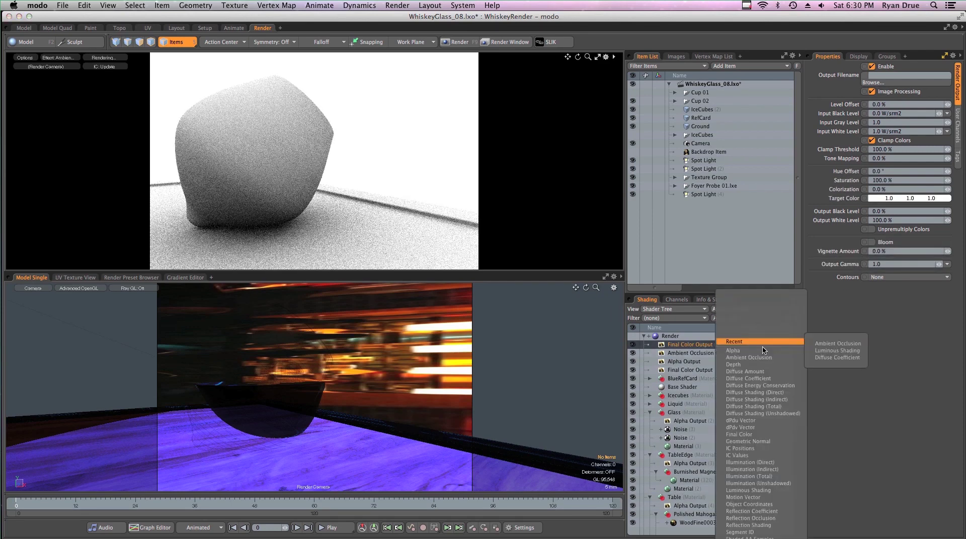
pyautogui.click(738, 362)
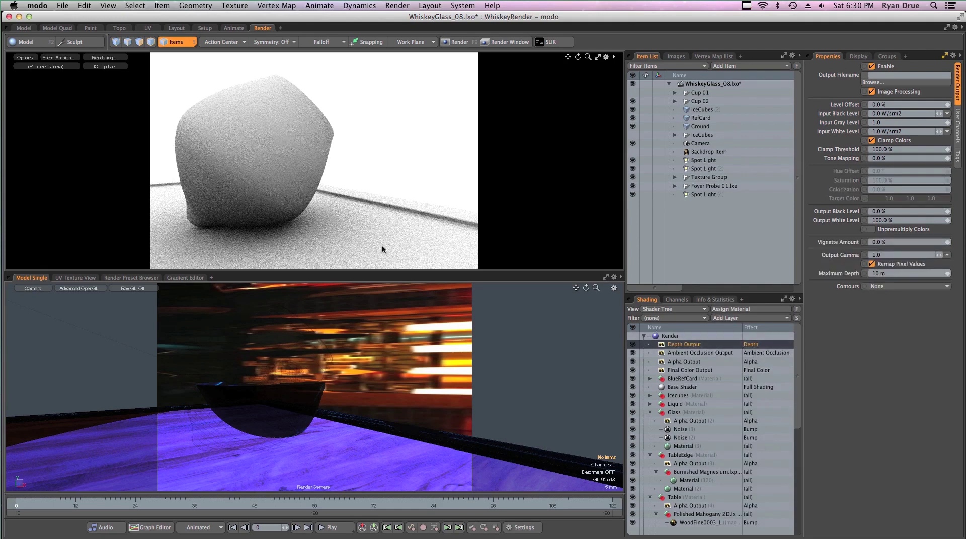
# - Preview the Depth Output and adjust its Maximum Depth to 339 mm
pyautogui.click(57, 59)
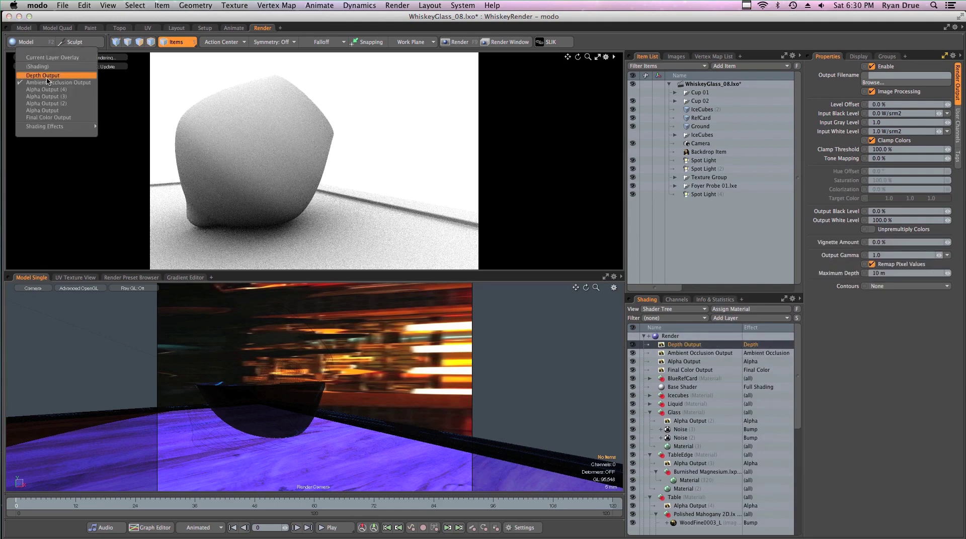
pyautogui.click(45, 76)
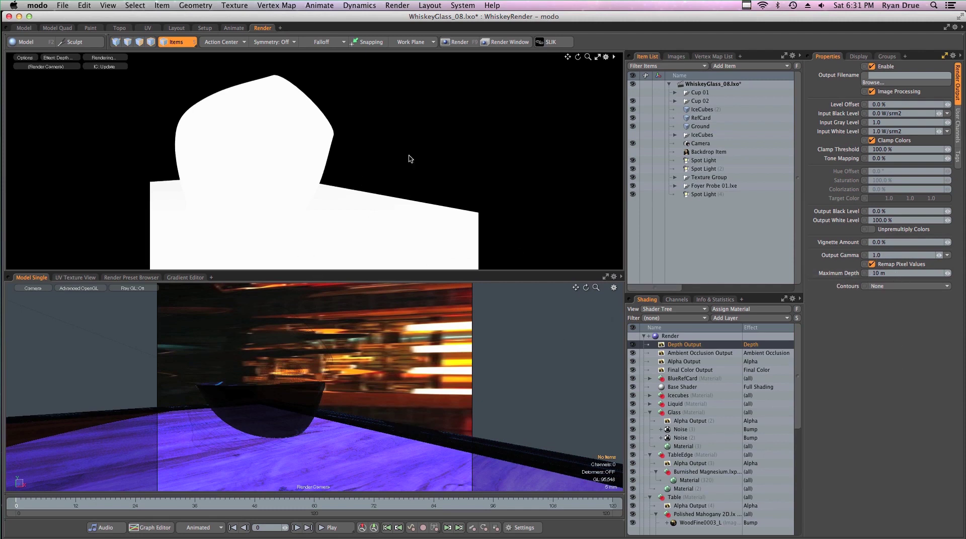
pyautogui.moveTo(948, 273); pyautogui.dragTo(923, 274)
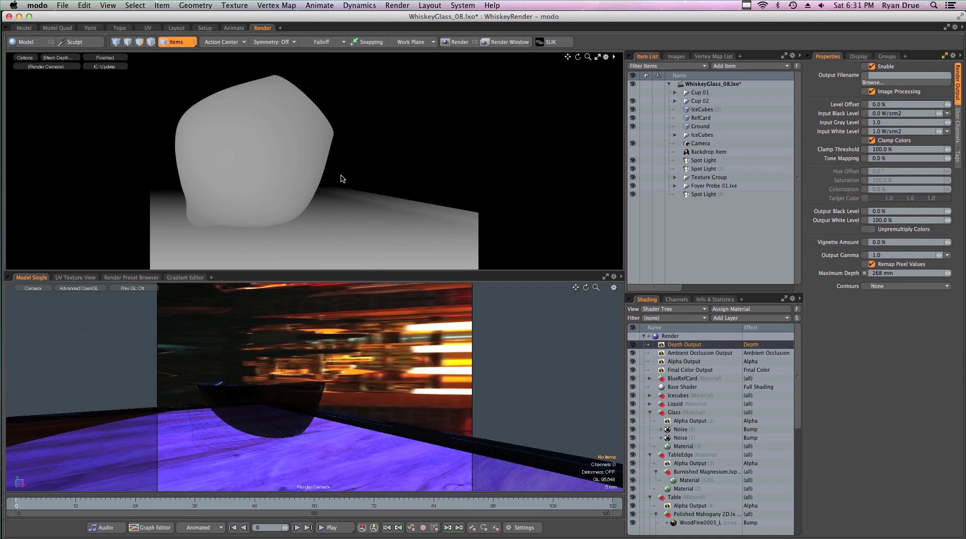
pyautogui.moveTo(948, 274)
pyautogui.mouseDown()
pyautogui.moveTo(913, 274)
pyautogui.moveTo(951, 274)
pyautogui.mouseUp()
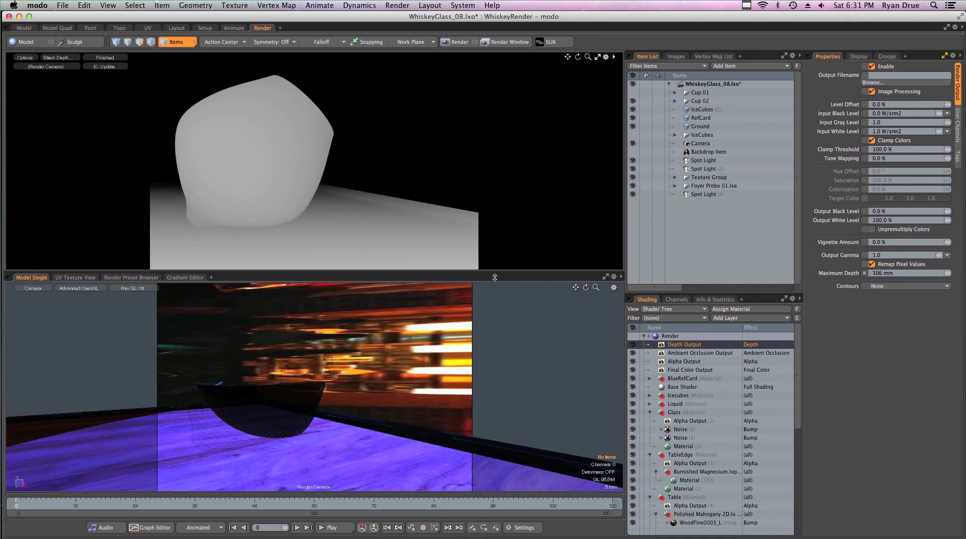
pyautogui.moveTo(947, 273); pyautogui.dragTo(946, 274)
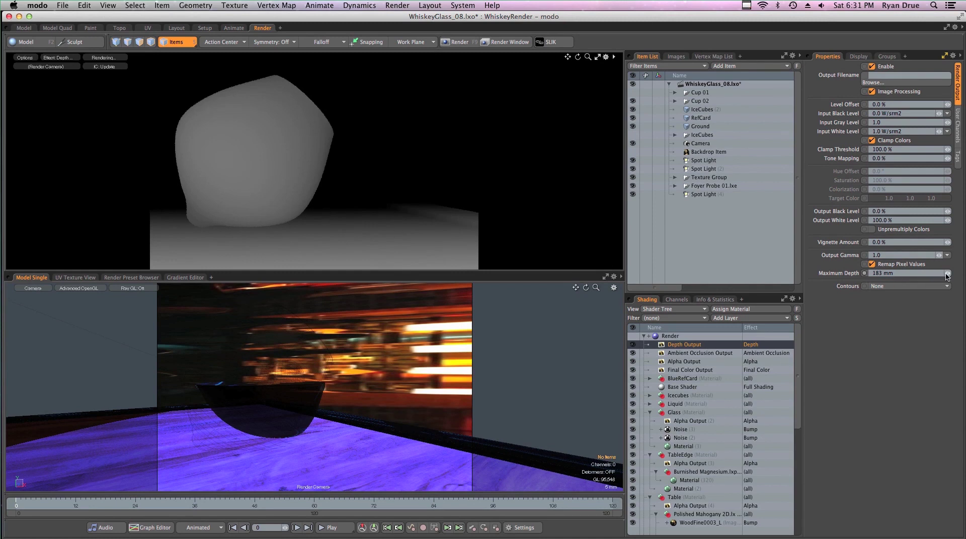
pyautogui.moveTo(947, 273); pyautogui.dragTo(948, 271)
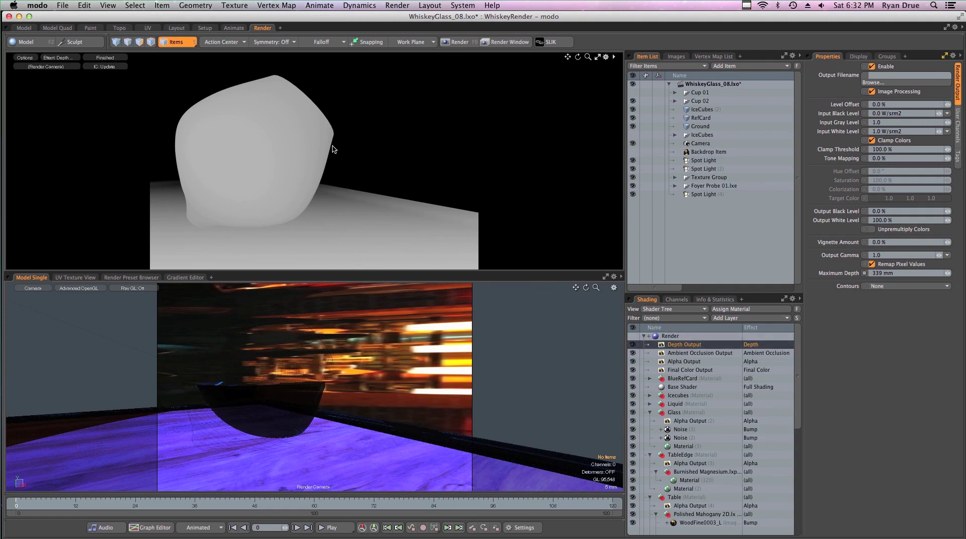
# - Return the render preview's effect to Shading
pyautogui.click(55, 58)
pyautogui.click(50, 66)
pyautogui.click(747, 5)
pyautogui.click(751, 28)
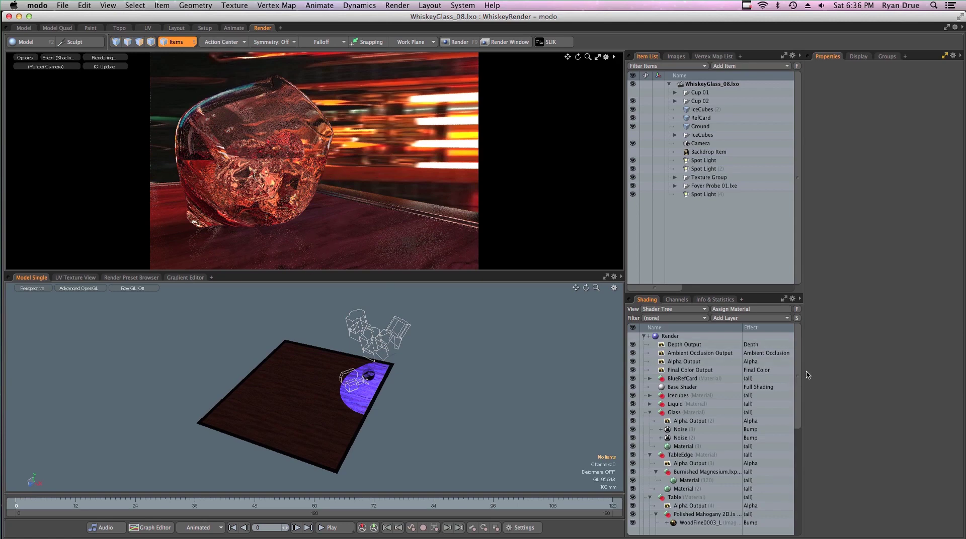
# - Hide the Background_01 image layer in the Environment to check the scene without it, and show it again
pyautogui.moveTo(798, 374); pyautogui.dragTo(797, 481)
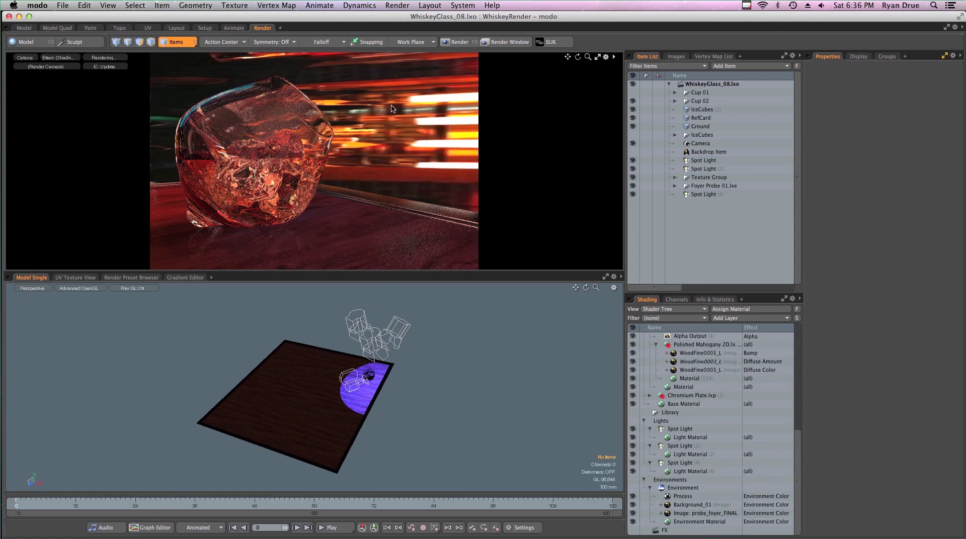
pyautogui.doubleClick(684, 506)
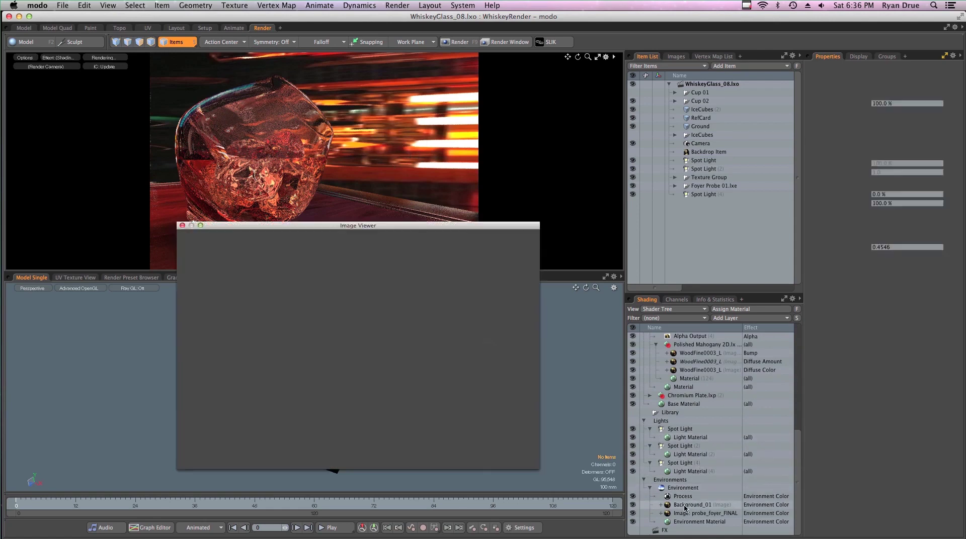
pyautogui.click(181, 227)
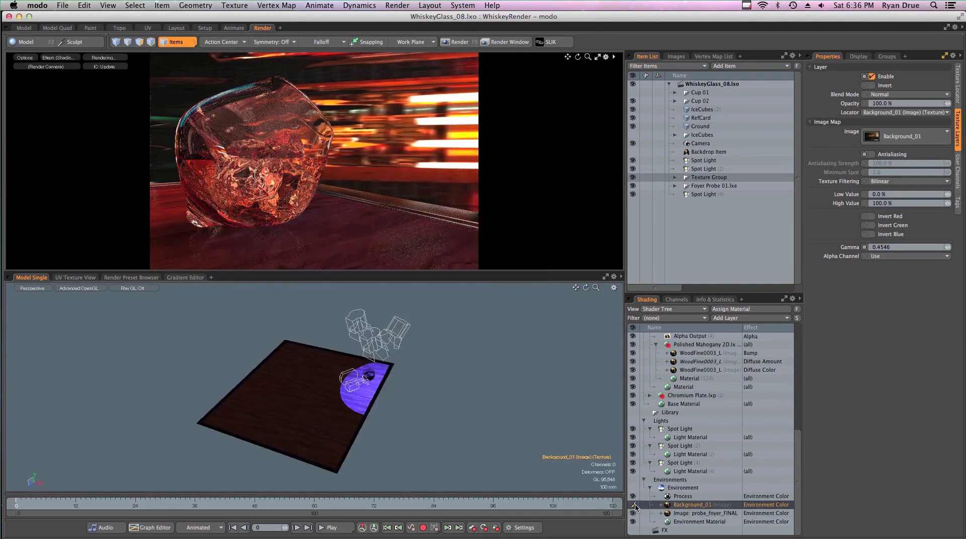
pyautogui.click(633, 505)
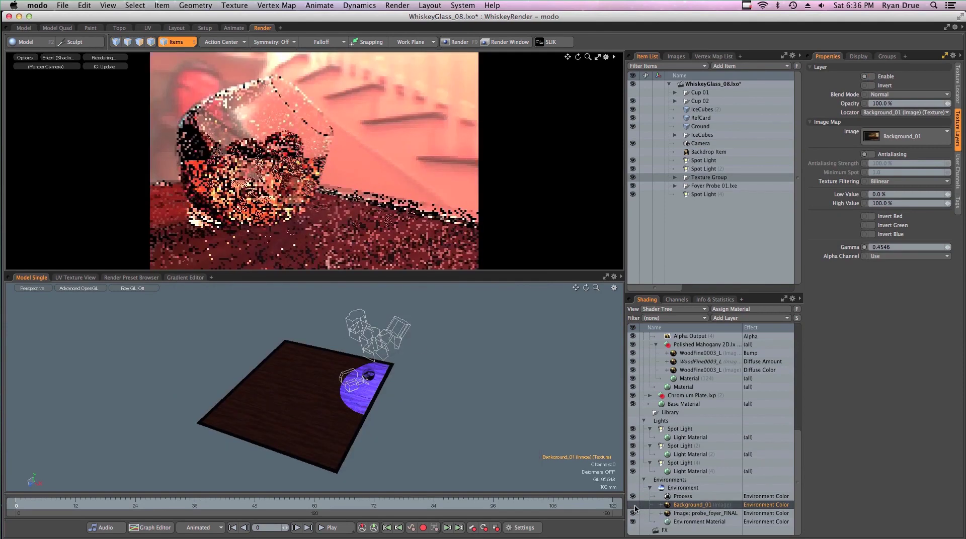
pyautogui.click(633, 506)
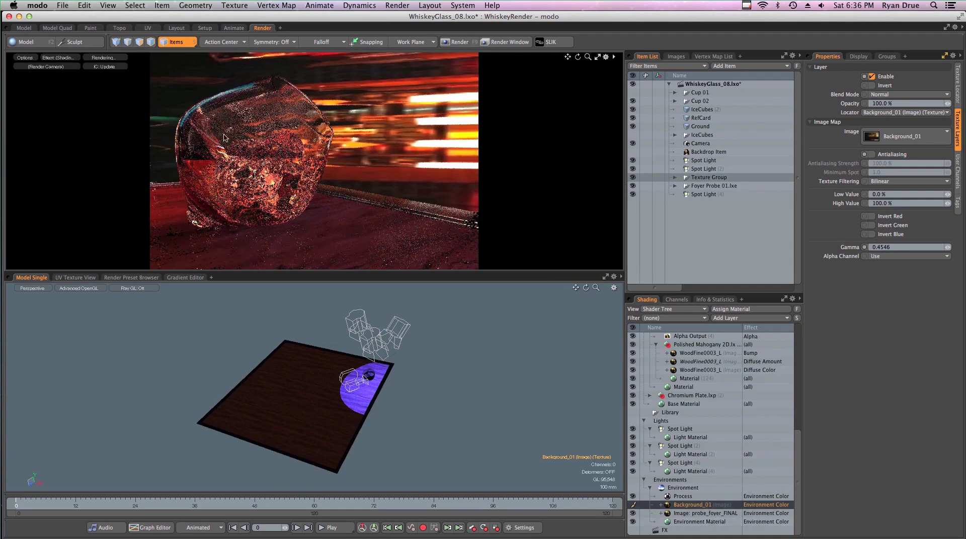
# - Open the finished render, examine the glass rim, reflections and ice at 200% zoom, and close the render window
pyautogui.click(398, 6)
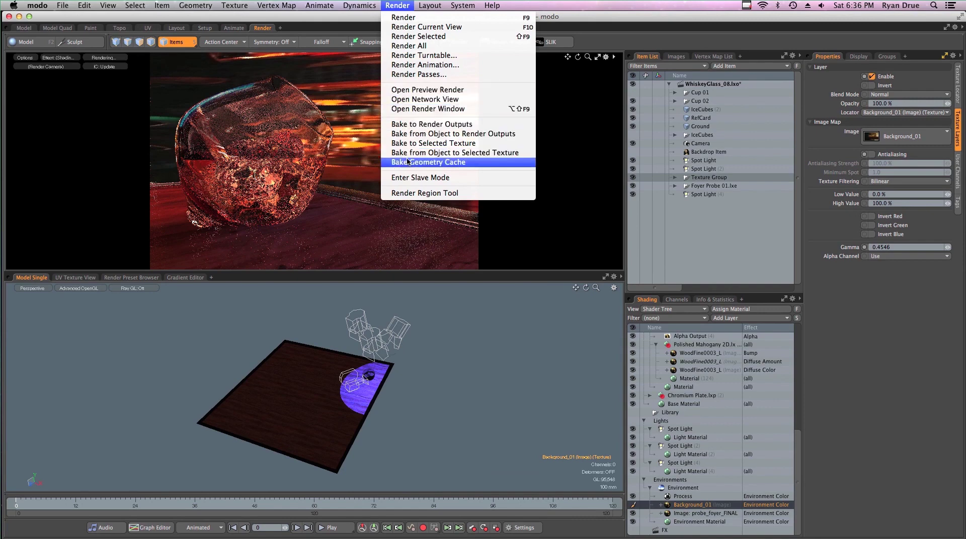
pyautogui.click(412, 123)
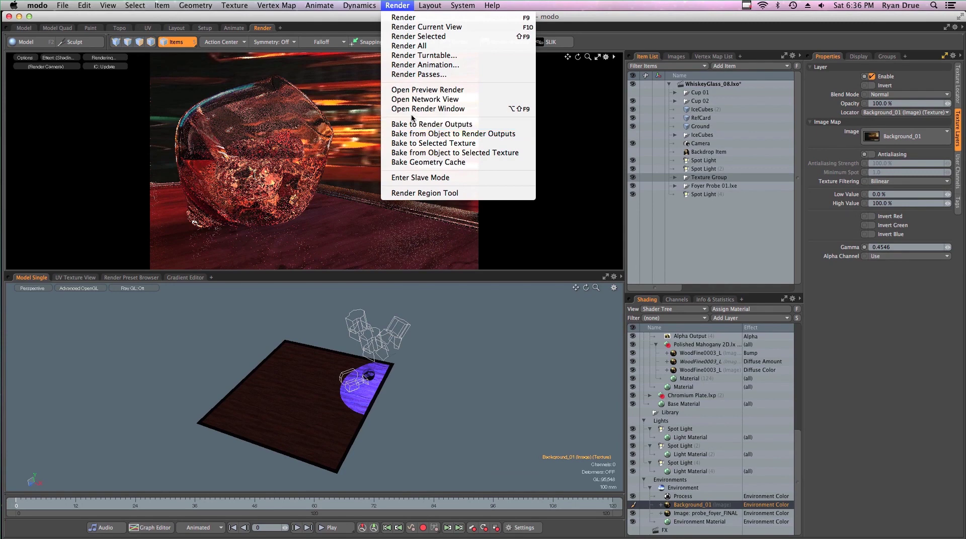
pyautogui.click(409, 109)
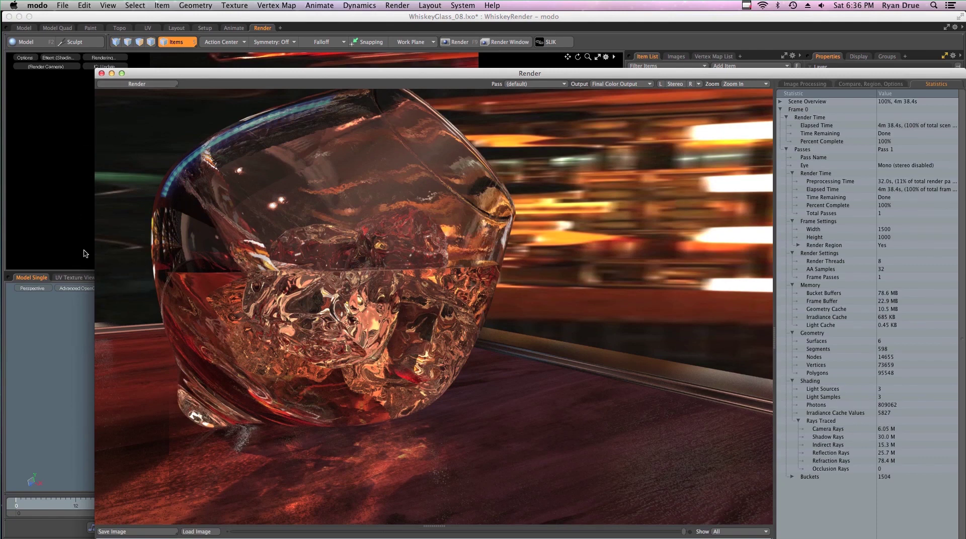
pyautogui.click(739, 83)
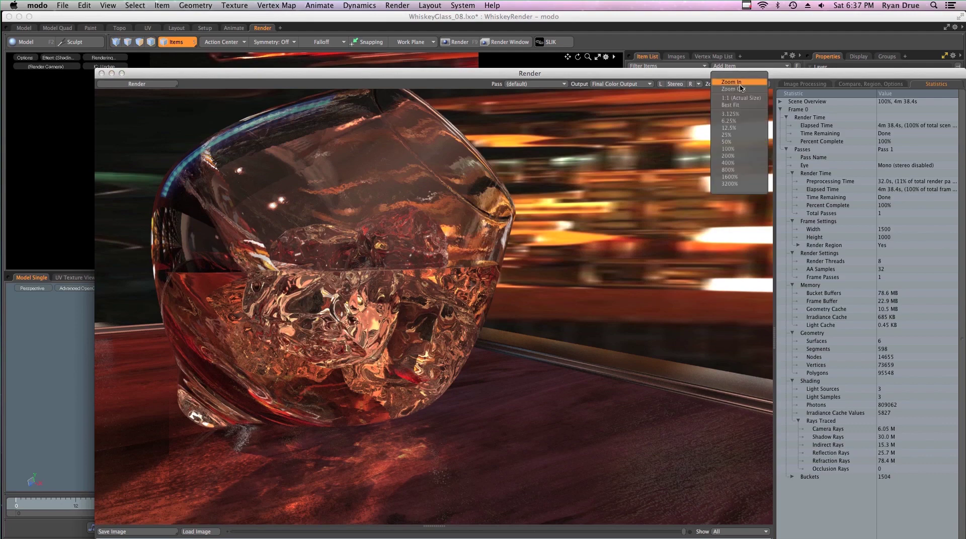
pyautogui.click(727, 156)
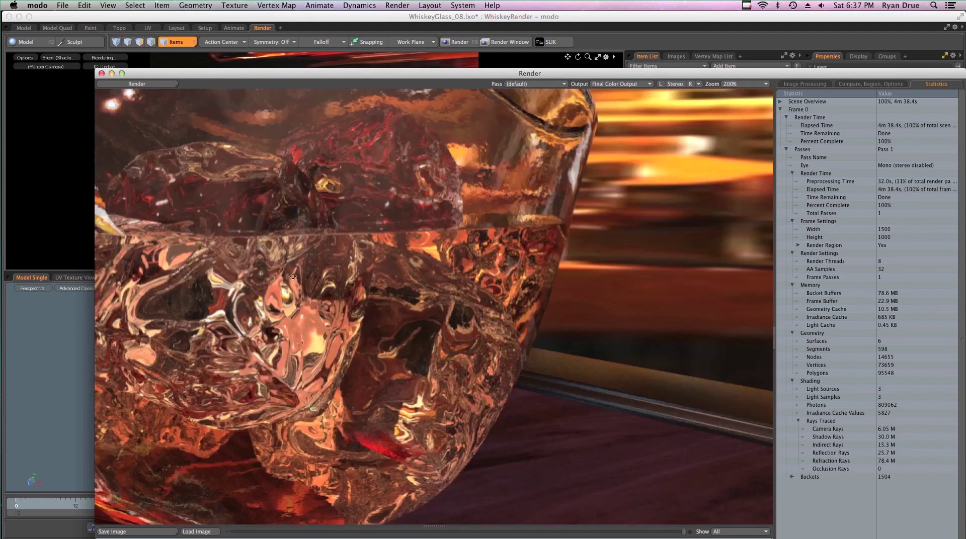
pyautogui.moveTo(383, 317); pyautogui.dragTo(873, 379)
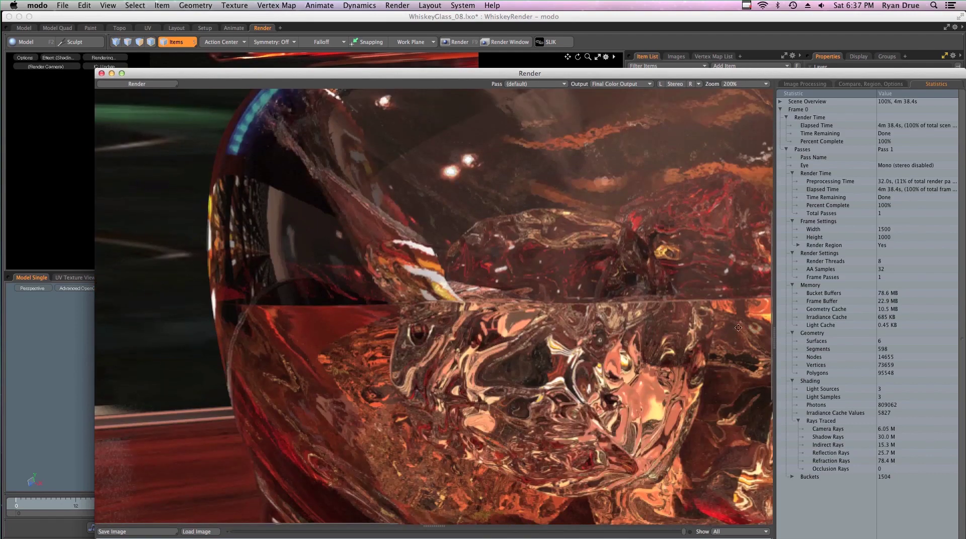
pyautogui.moveTo(216, 278); pyautogui.dragTo(225, 291)
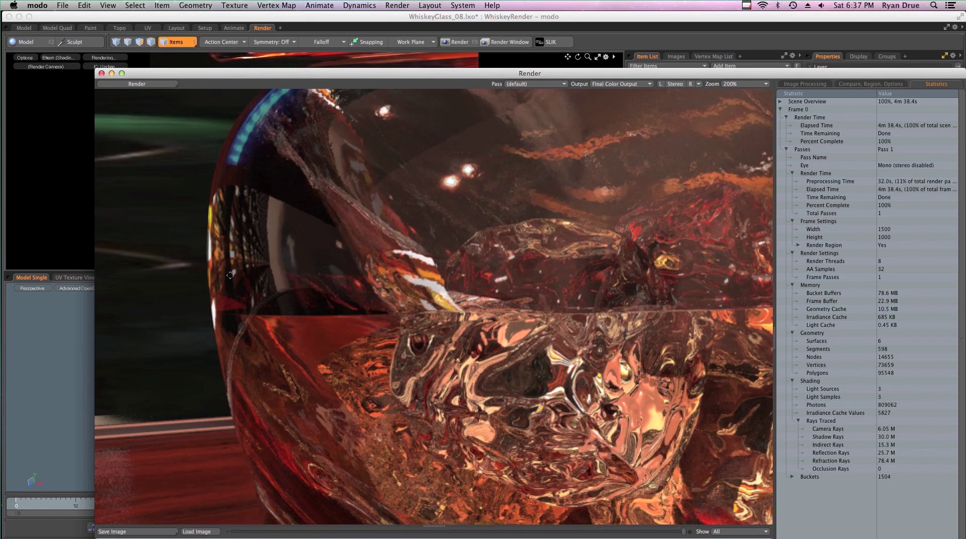
pyautogui.moveTo(313, 154); pyautogui.dragTo(226, 358)
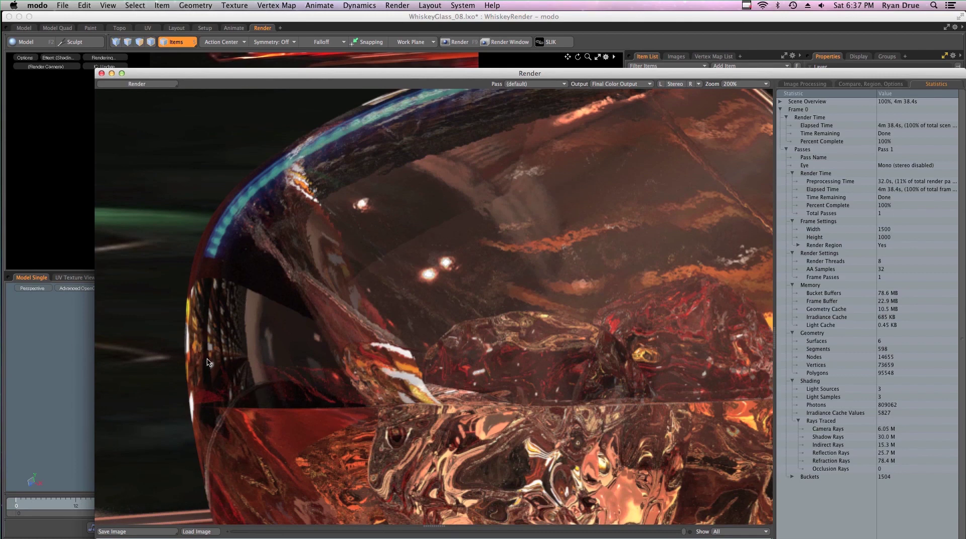
pyautogui.click(101, 73)
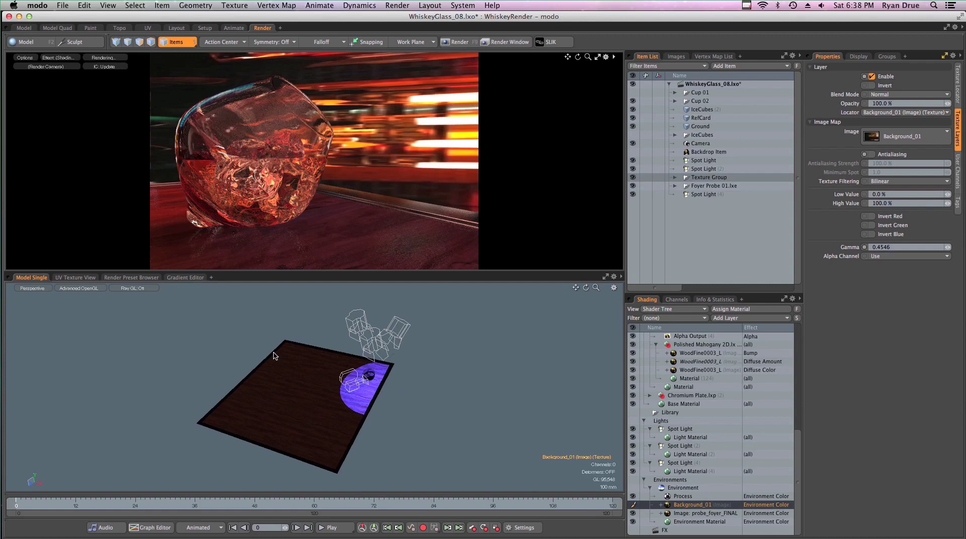
# - Add a plane mesh item to the scene from the basic modeling primitives and dismiss the modeling palette
pyautogui.keyDown('alt'); pyautogui.moveTo(276, 395); pyautogui.dragTo(214, 347); pyautogui.keyUp('alt')
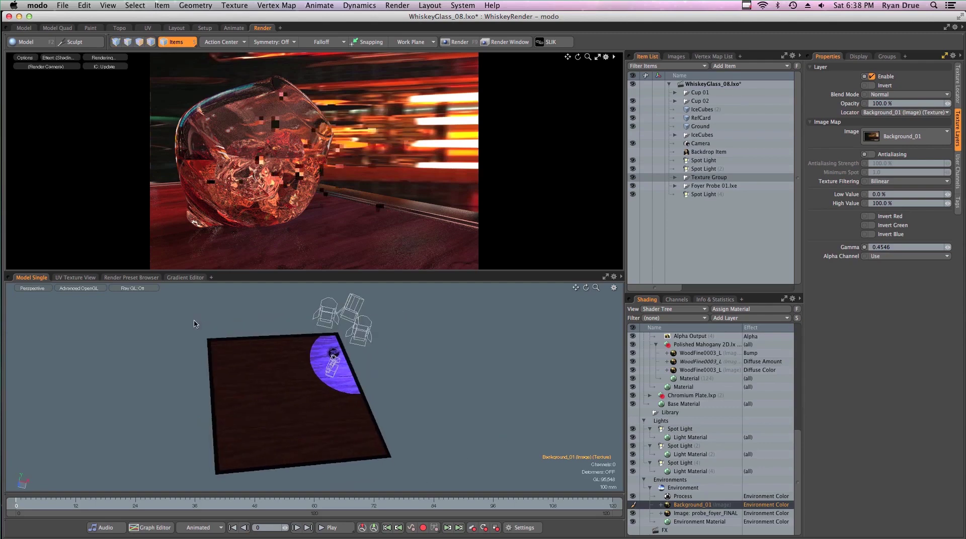
pyautogui.click(27, 43)
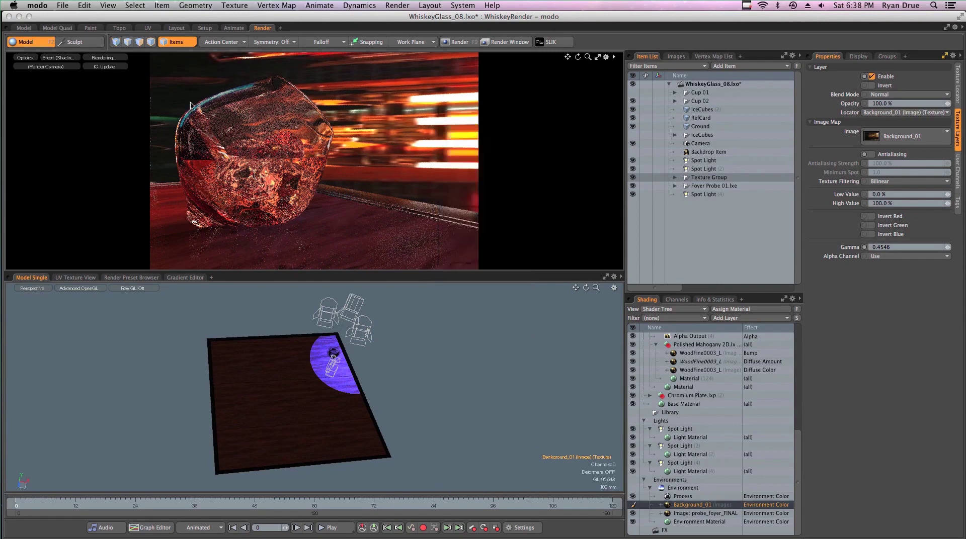
pyautogui.click(573, 230)
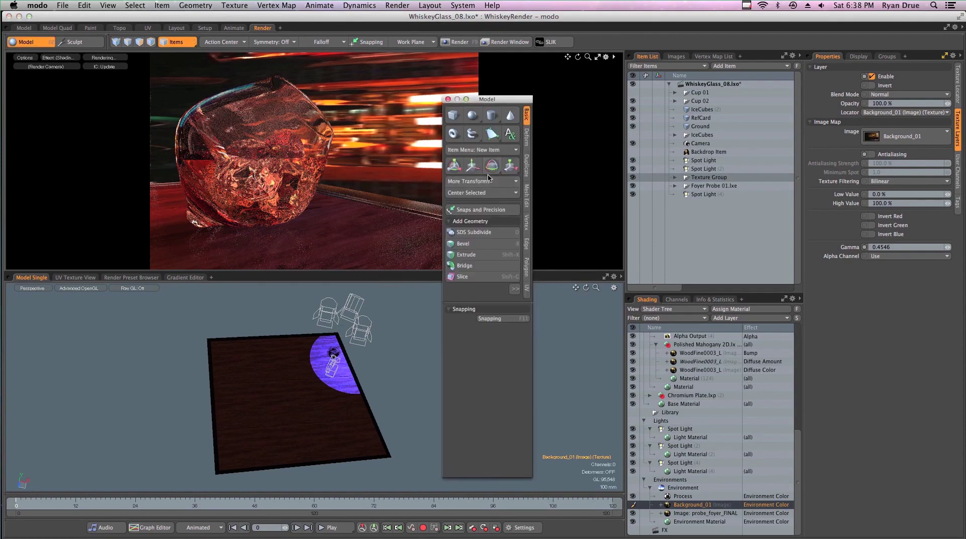
pyautogui.press('alt')
pyautogui.keyDown('alt'); pyautogui.click(475, 138); pyautogui.keyUp('alt')
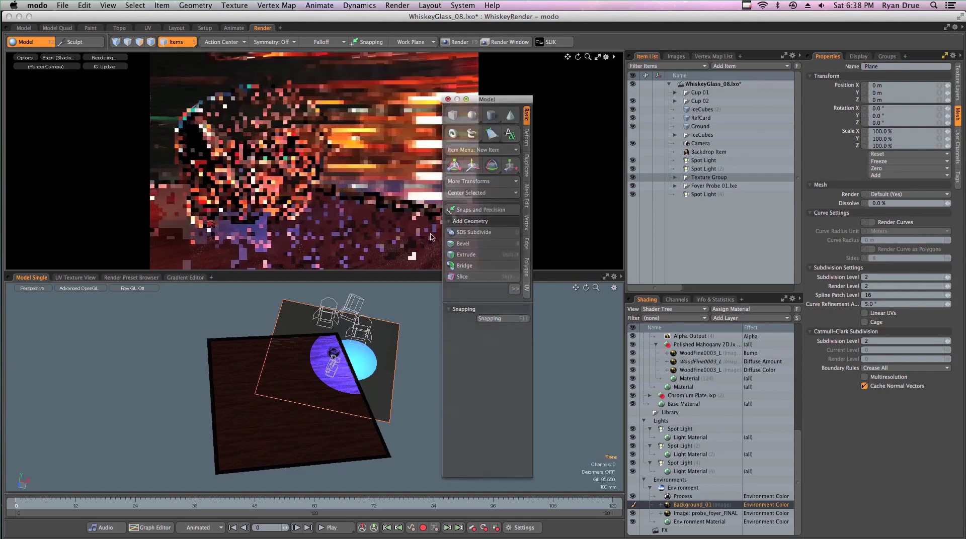
pyautogui.click(448, 100)
# - Stand the new plane upright by rotating it 90° about the X axis
pyautogui.keyDown('alt'); pyautogui.moveTo(436, 407); pyautogui.dragTo(371, 318); pyautogui.keyUp('alt')
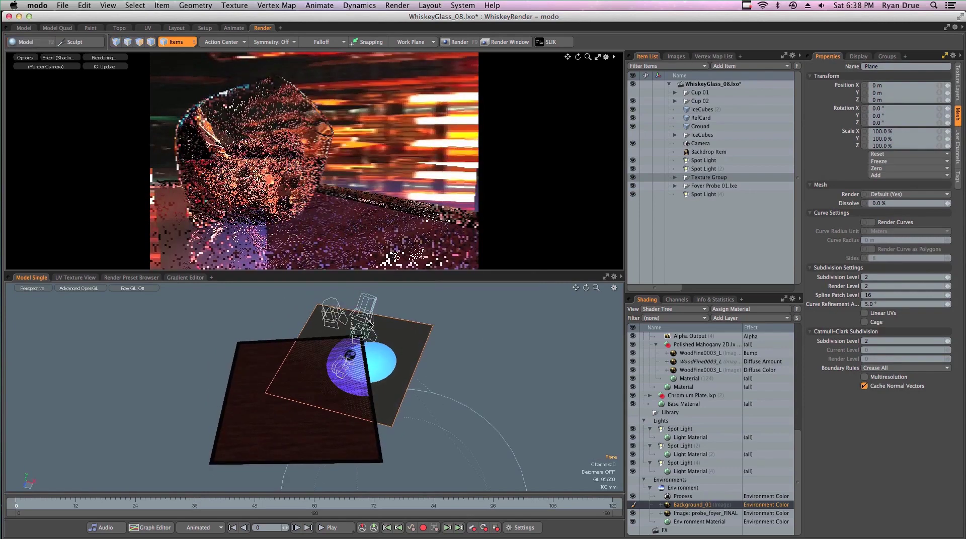
pyautogui.press('e')
pyautogui.moveTo(341, 346); pyautogui.dragTo(332, 403)
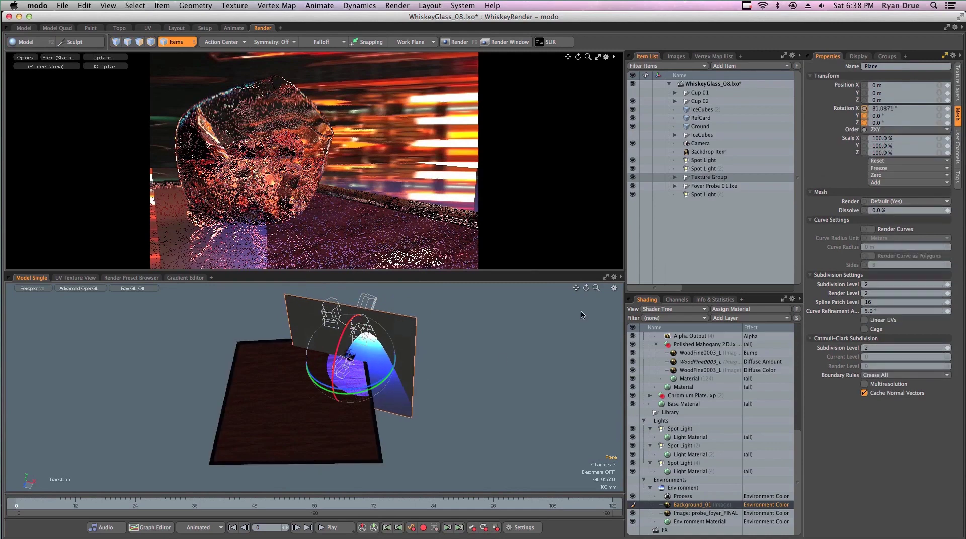
pyautogui.click(906, 109)
pyautogui.write('90')
pyautogui.press('Return')
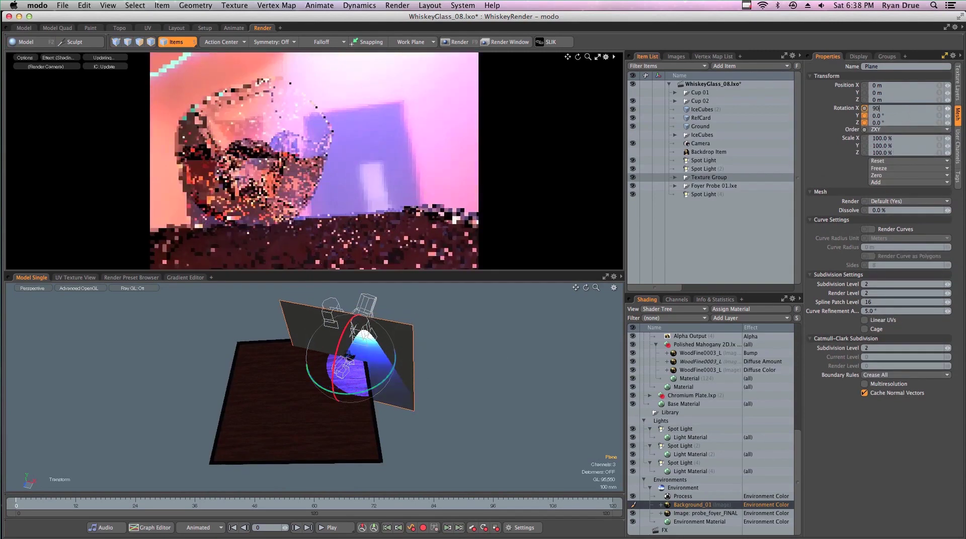
# - Move the plane behind the table to about 250 mm in X and -595 mm in Z
pyautogui.keyDown('alt'); pyautogui.moveTo(347, 418); pyautogui.dragTo(363, 433); pyautogui.keyUp('alt')
pyautogui.press('w')
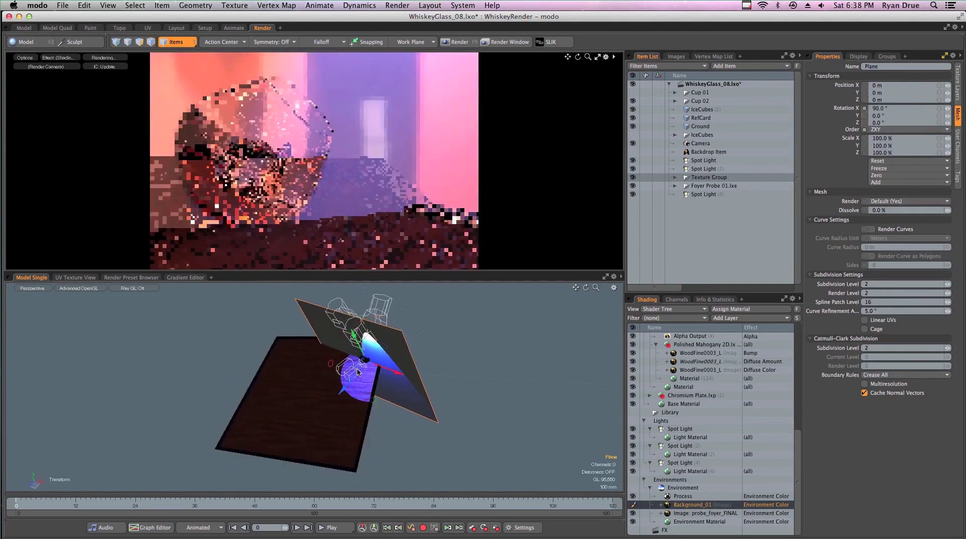
pyautogui.moveTo(345, 389); pyautogui.dragTo(386, 299)
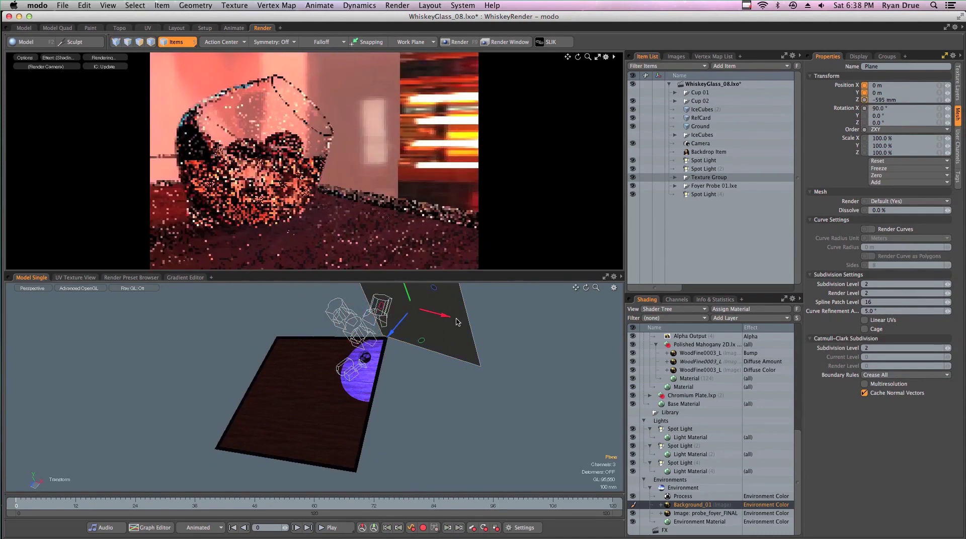
pyautogui.moveTo(450, 320); pyautogui.dragTo(463, 322)
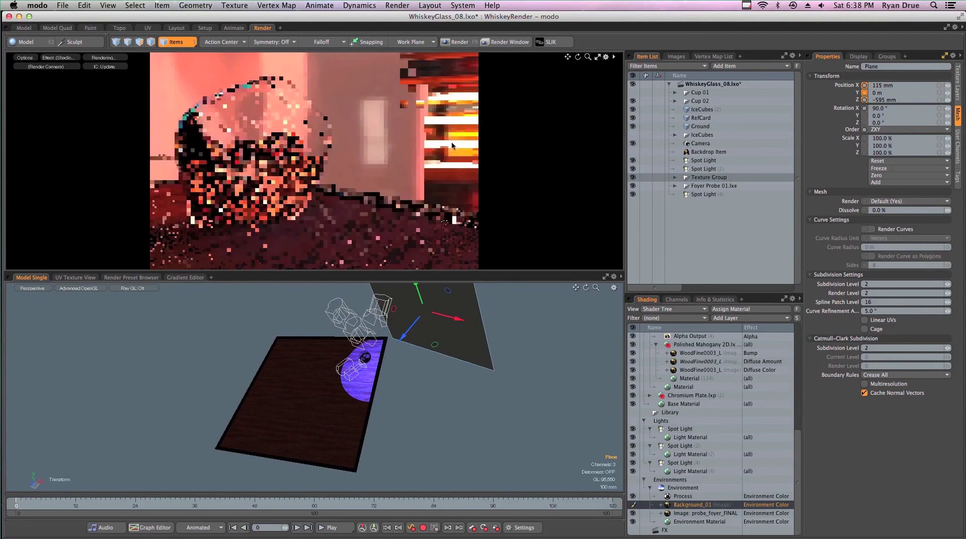
pyautogui.moveTo(456, 317); pyautogui.dragTo(430, 316)
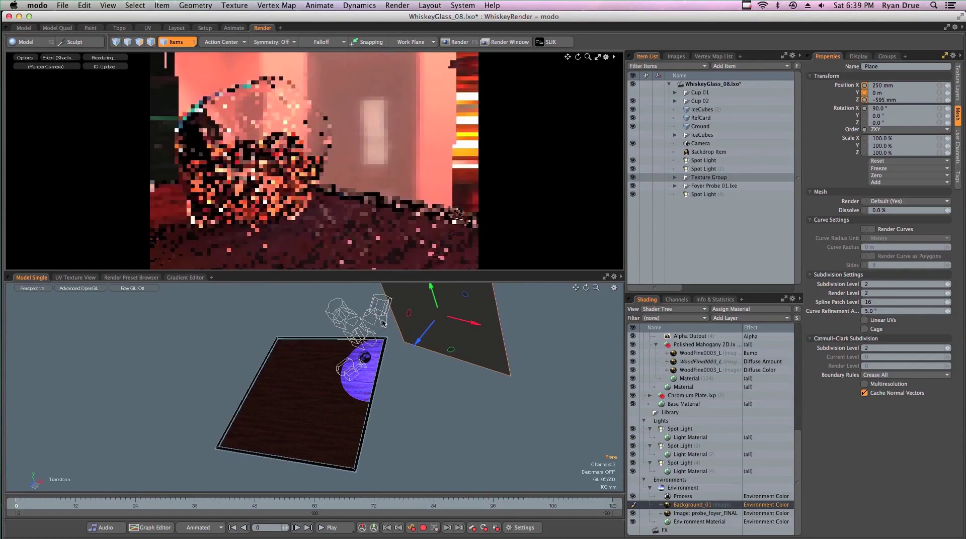
# - Scale the plane to about 69.5% in Y, then shorten its polygon vertically and raise it slightly
pyautogui.keyDown('alt'); pyautogui.moveTo(369, 317); pyautogui.dragTo(386, 334); pyautogui.keyUp('alt')
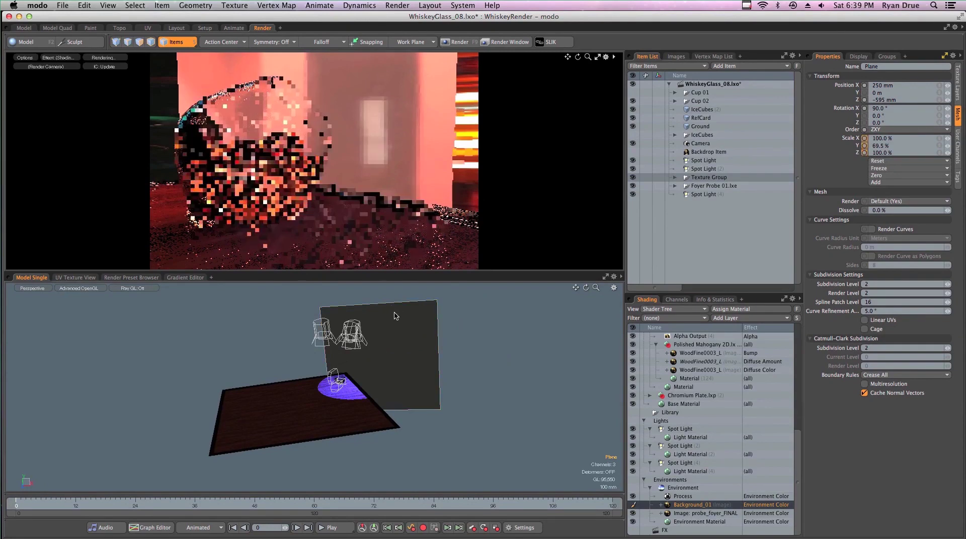
pyautogui.press('3')
pyautogui.press('e')
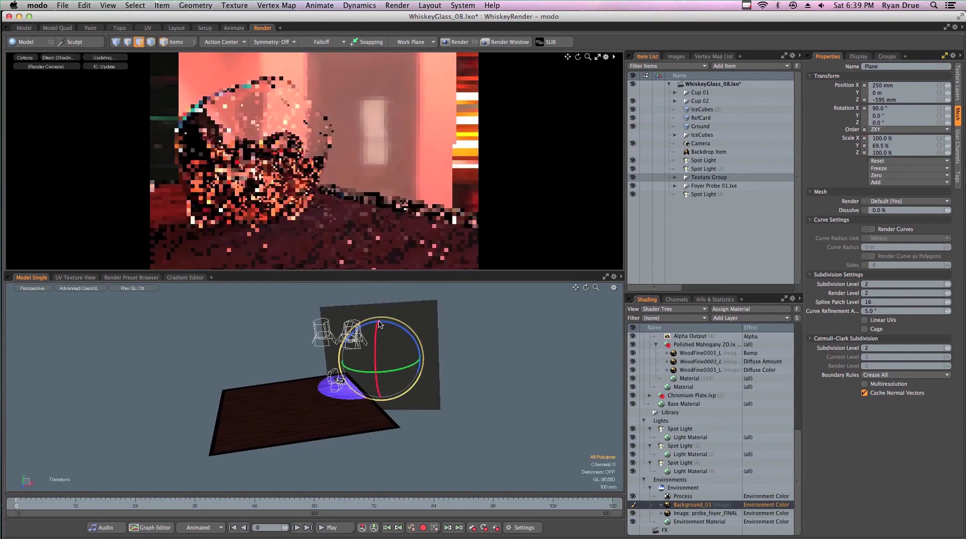
pyautogui.press('r')
pyautogui.moveTo(378, 323); pyautogui.dragTo(379, 333)
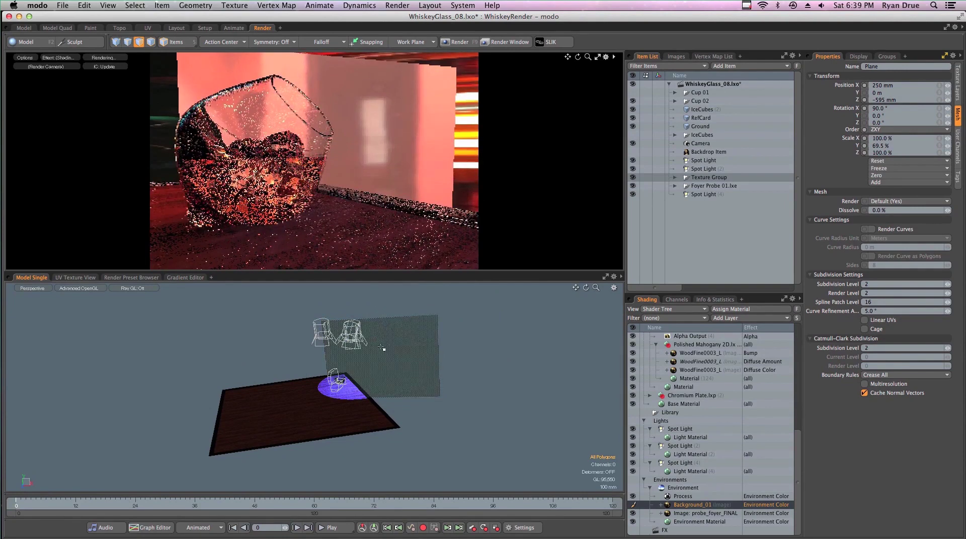
pyautogui.moveTo(379, 329); pyautogui.dragTo(379, 325)
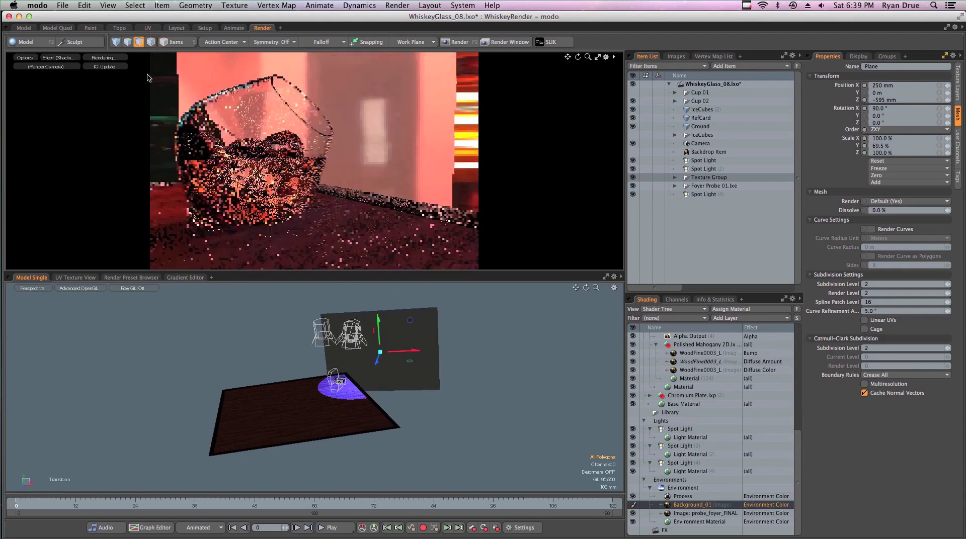
# - Widen the plane's polygon along X to fill the camera view and shift it slightly sideways
pyautogui.press('space')
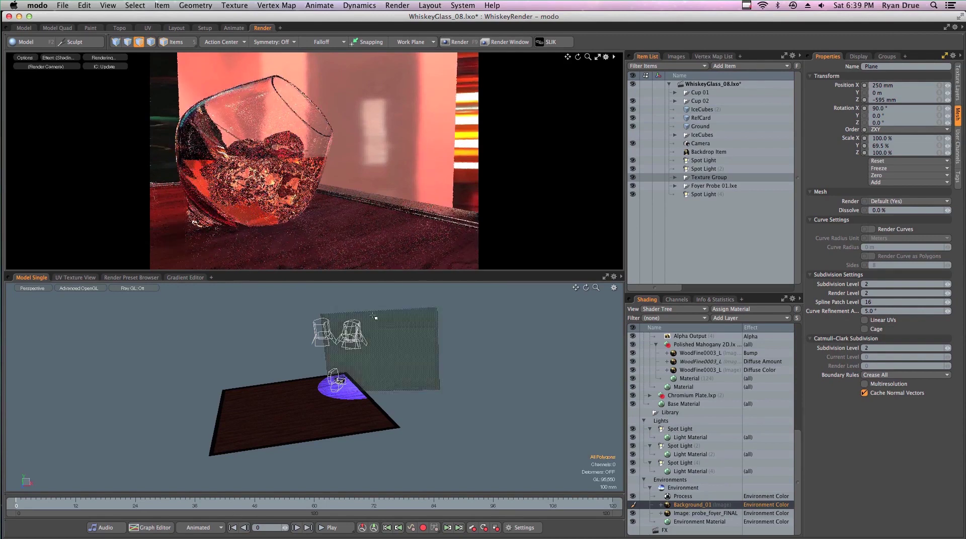
pyautogui.press('r')
pyautogui.moveTo(395, 352); pyautogui.dragTo(411, 309)
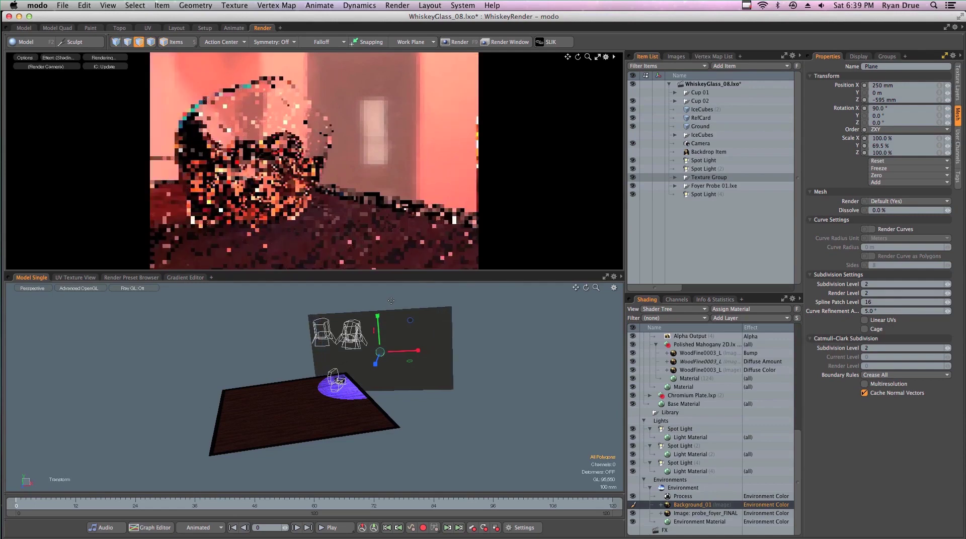
pyautogui.click(421, 352)
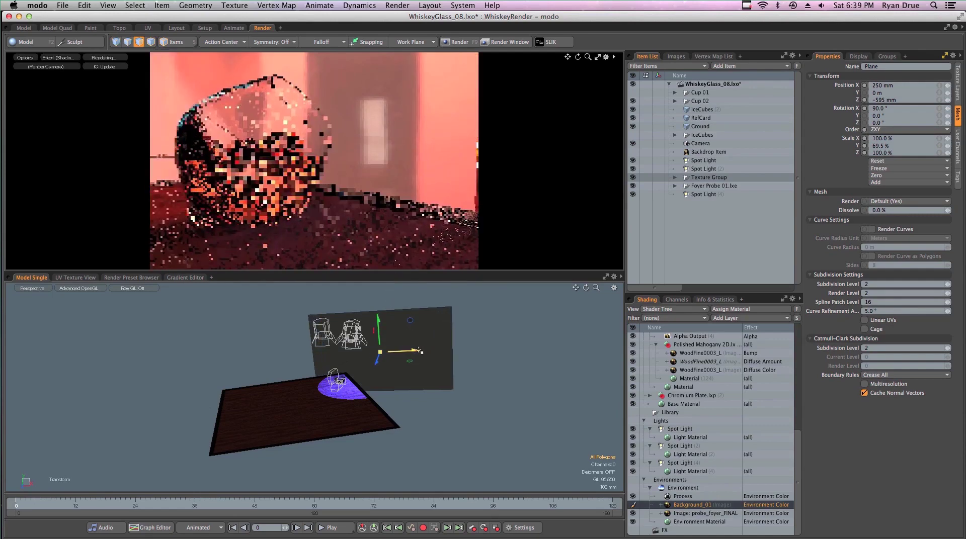
pyautogui.moveTo(421, 352); pyautogui.dragTo(426, 353)
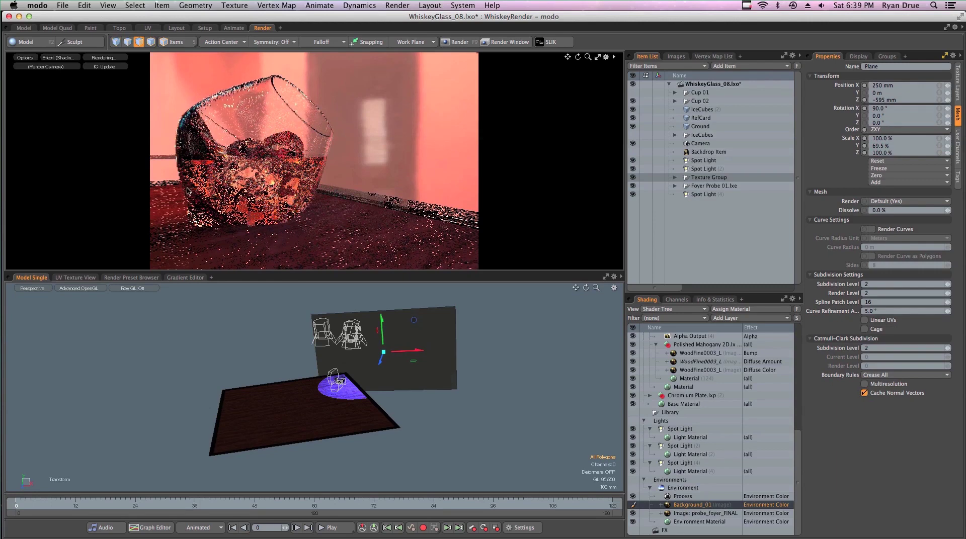
# - Select the plane's polygon and assign it a new material named BG
pyautogui.keyDown('alt'); pyautogui.moveTo(493, 357); pyautogui.dragTo(205, 444); pyautogui.keyUp('alt')
pyautogui.click(529, 406)
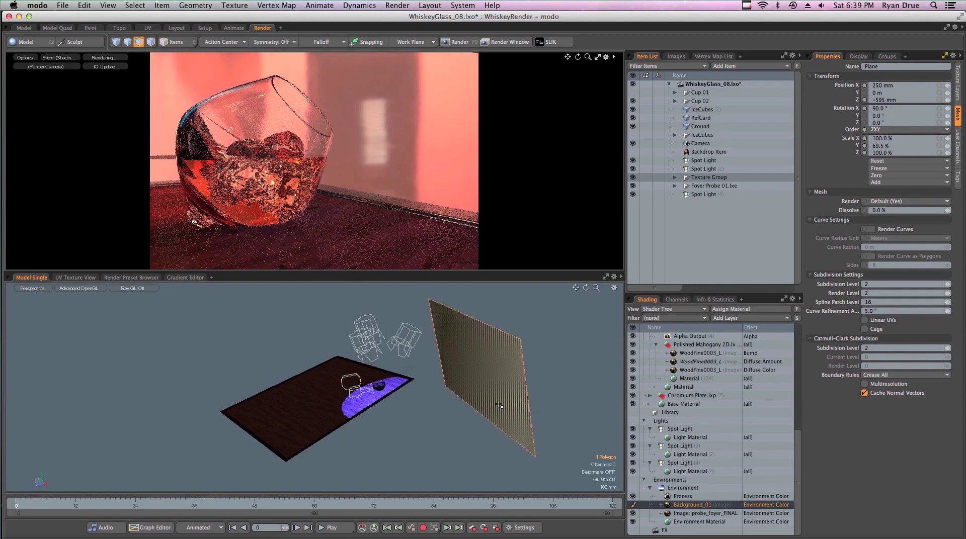
pyautogui.press('m')
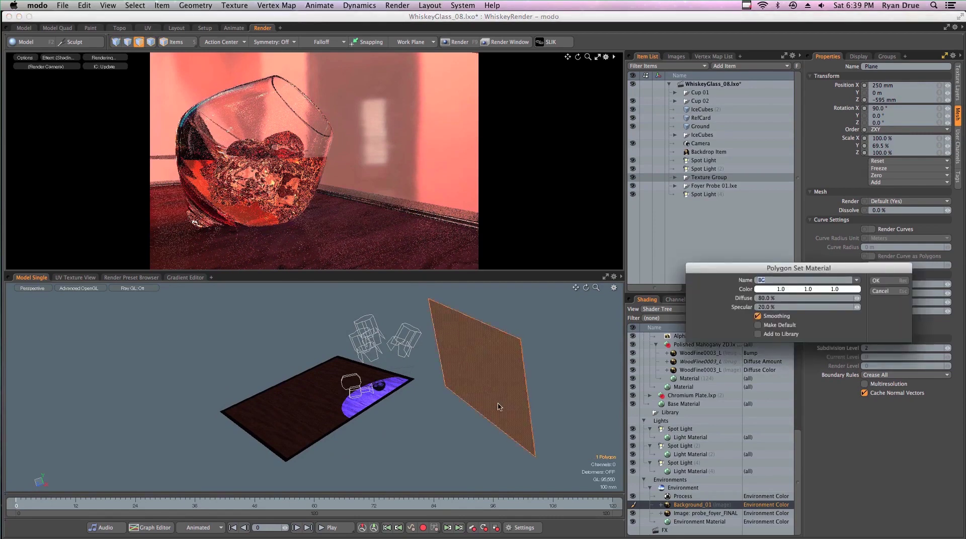
pyautogui.press('Return')
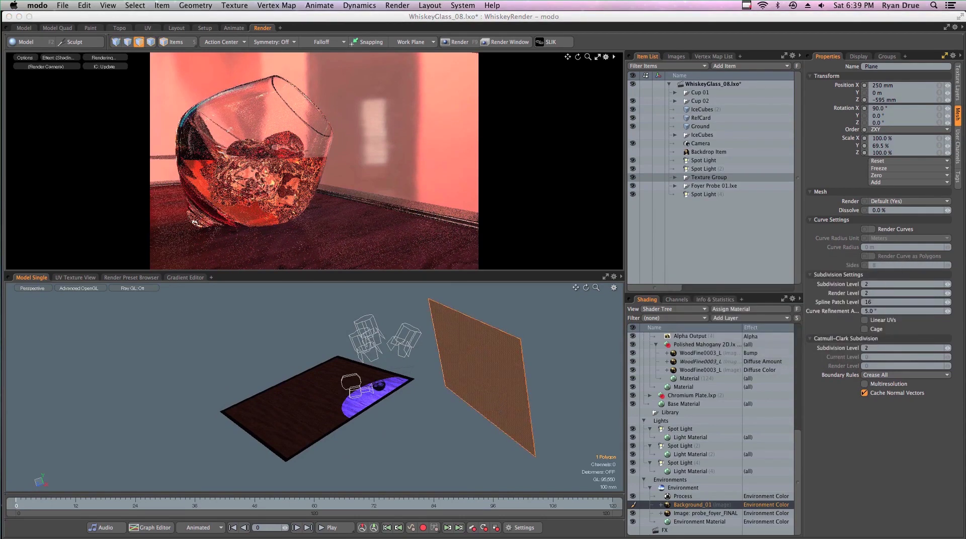
# - Move the Process and Background_01 layers from the Environment into the BG material group
pyautogui.click(675, 347)
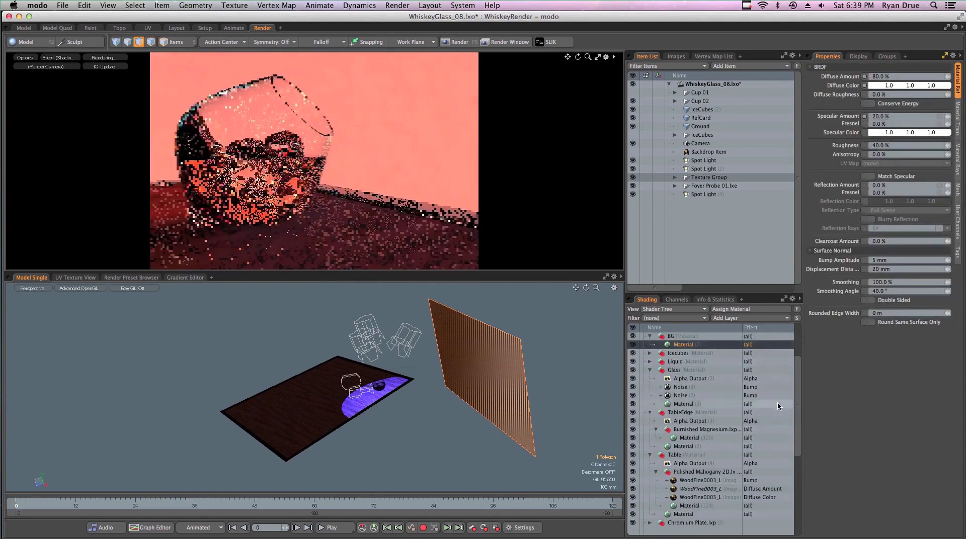
pyautogui.moveTo(799, 376); pyautogui.dragTo(799, 457)
pyautogui.click(682, 498)
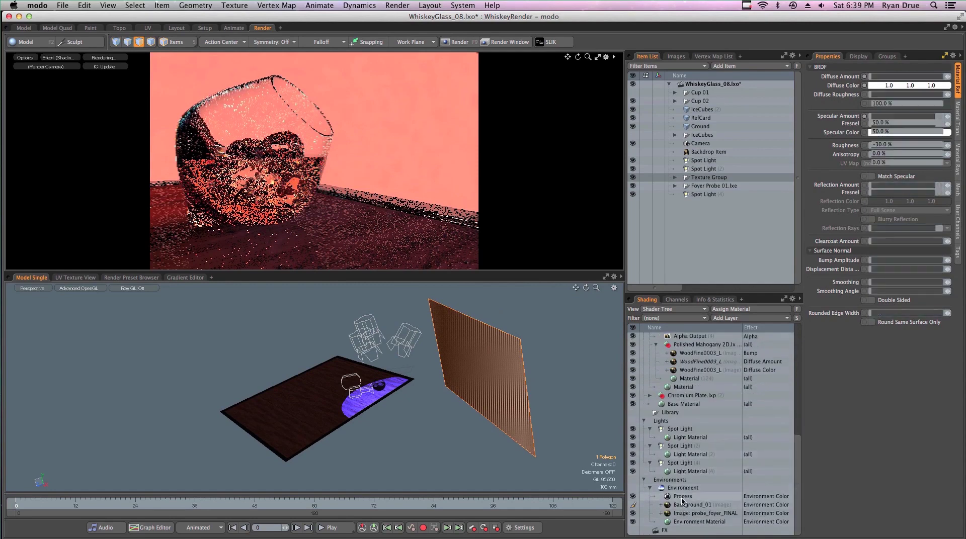
pyautogui.click(684, 505)
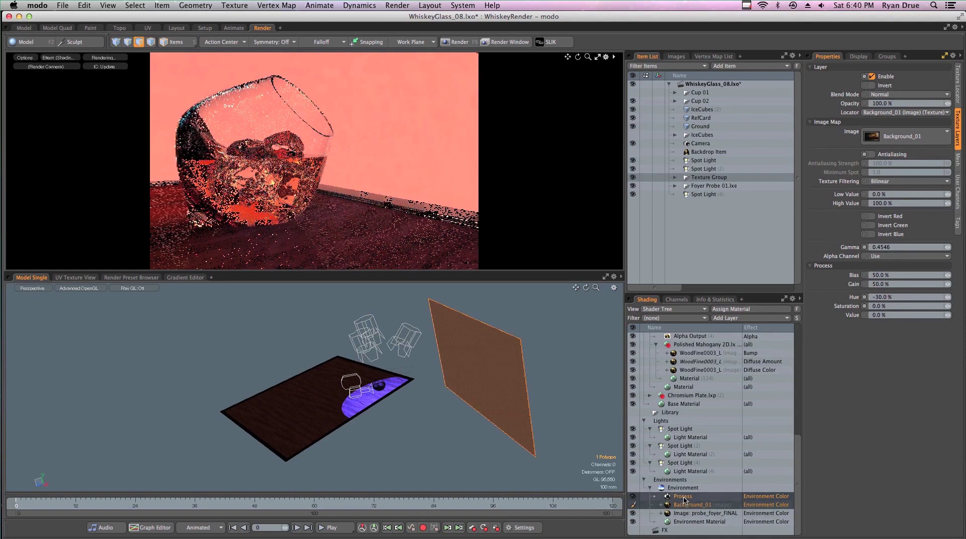
pyautogui.moveTo(684, 498); pyautogui.dragTo(682, 404)
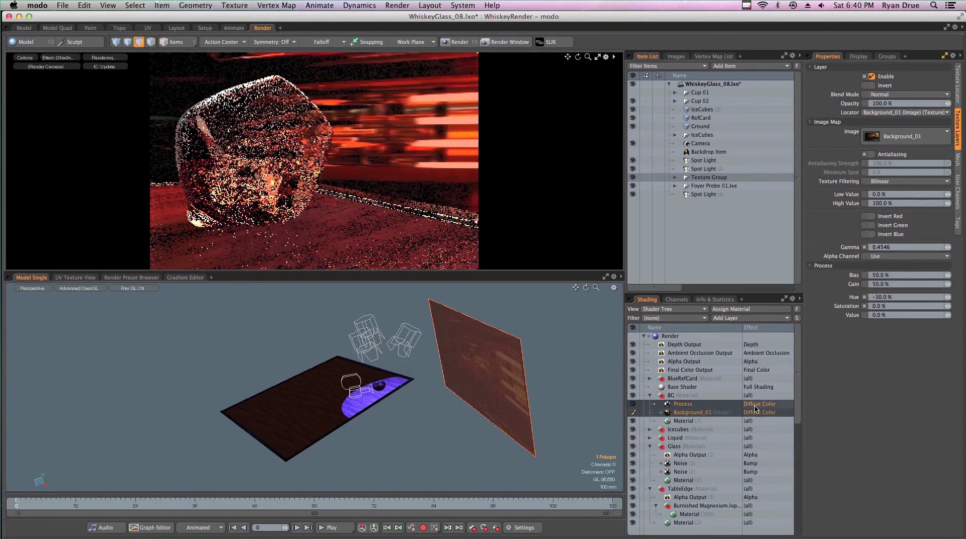
# - Set the BG material's Luminous Intensity to 1.0 W/srm2
pyautogui.click(674, 396)
pyautogui.click(682, 421)
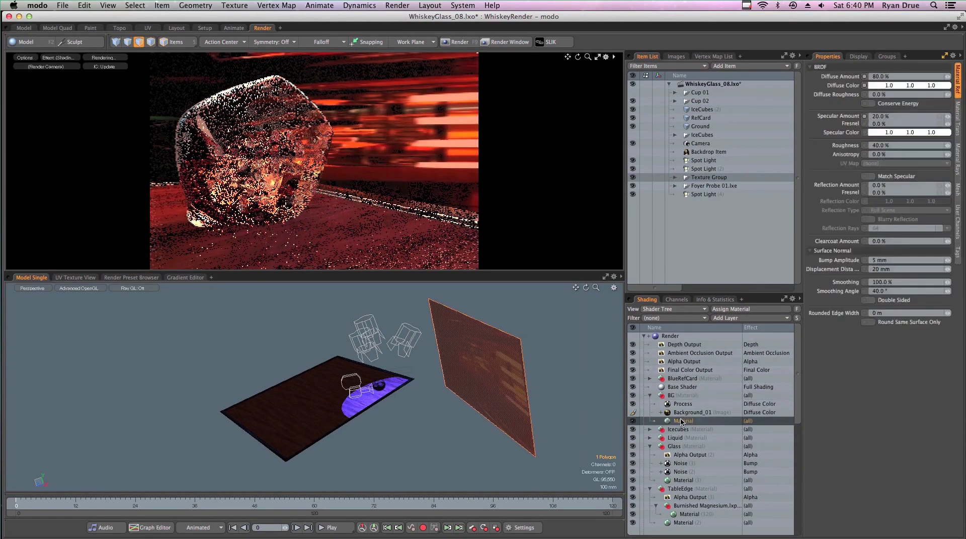
pyautogui.click(957, 136)
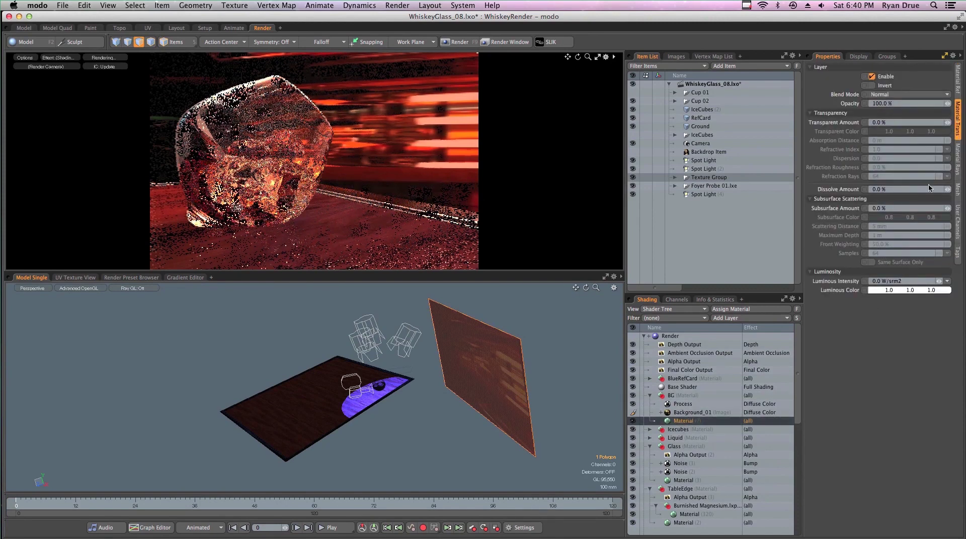
pyautogui.click(900, 281)
pyautogui.write('1')
pyautogui.press('Return')
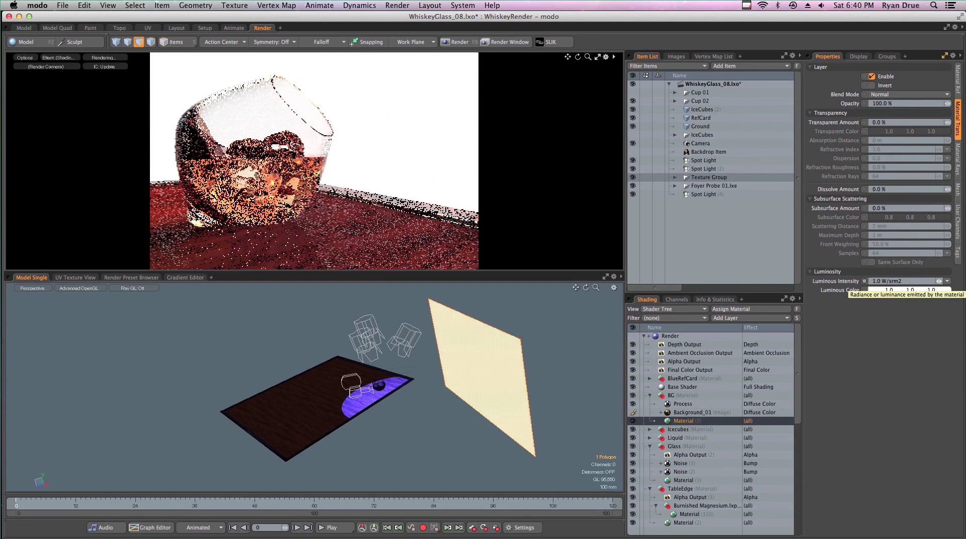
# - Create an instance of the BG group's Background_01 layer, set its effect to Luminous Color, and deselect the plane's polygon
pyautogui.rightClick(688, 414)
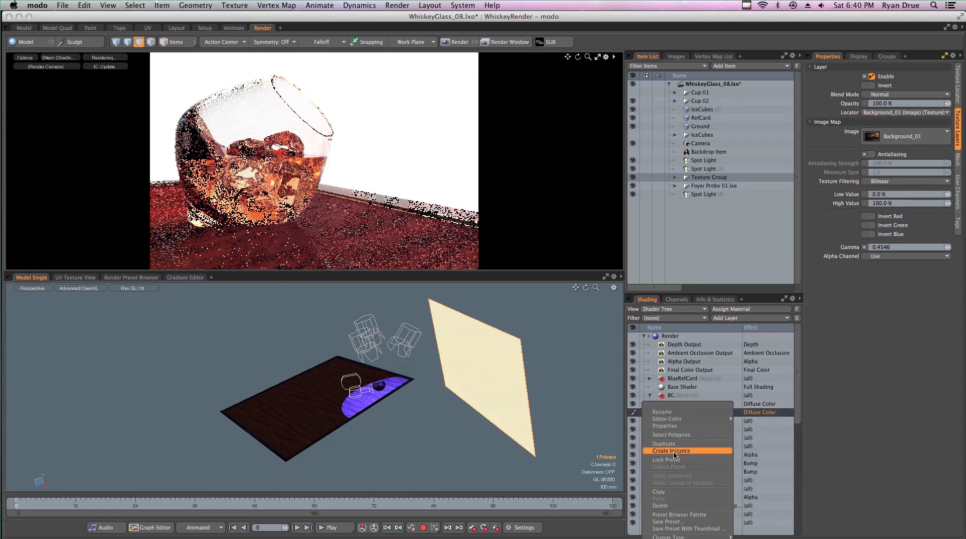
pyautogui.click(687, 452)
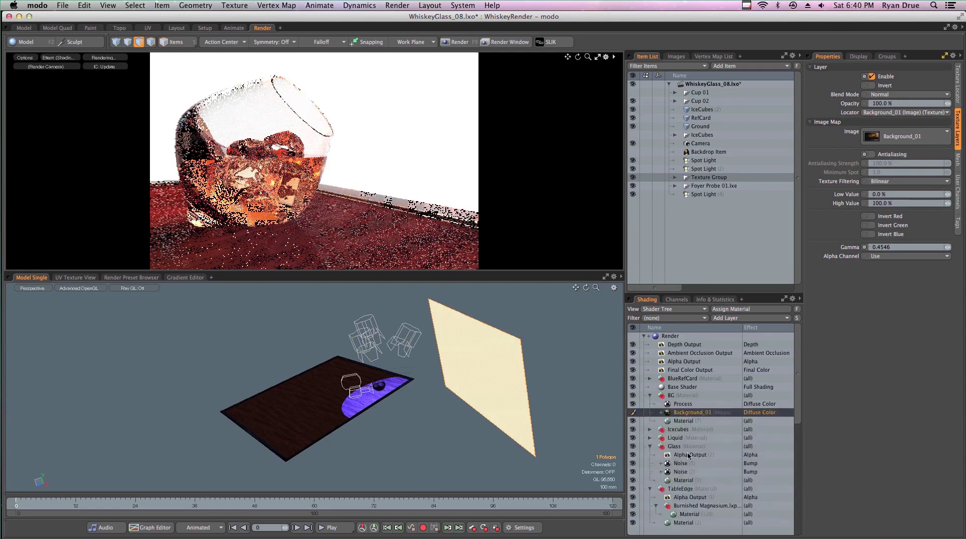
pyautogui.click(757, 414)
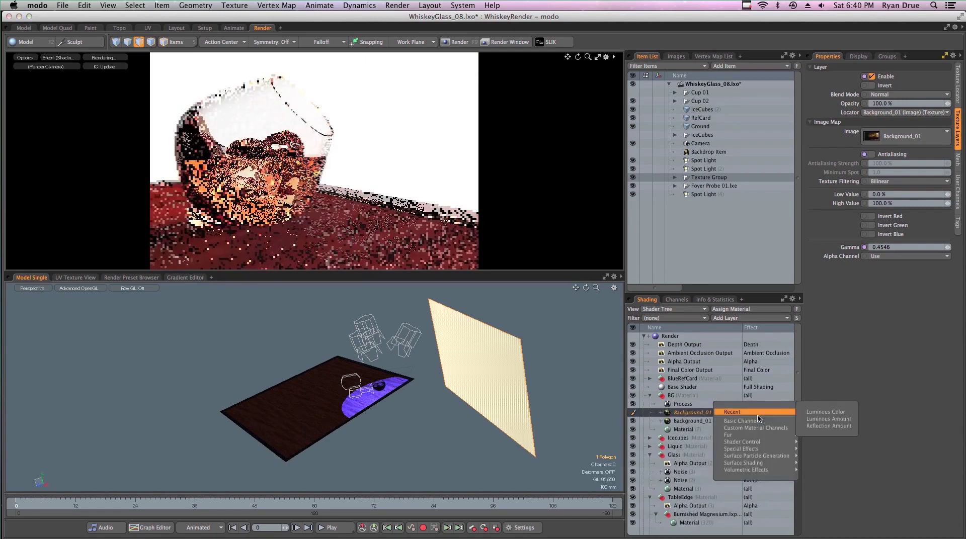
pyautogui.moveTo(759, 422)
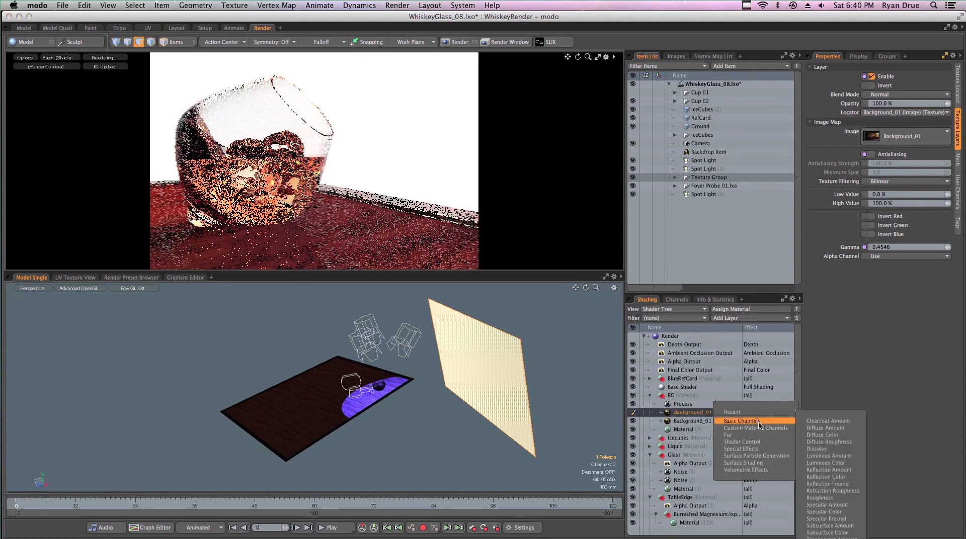
pyautogui.click(819, 463)
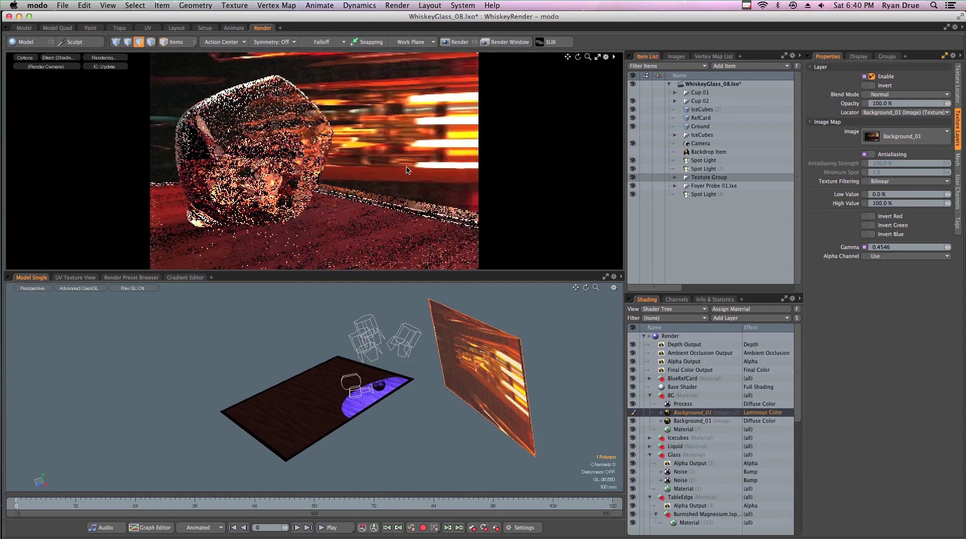
pyautogui.click(572, 363)
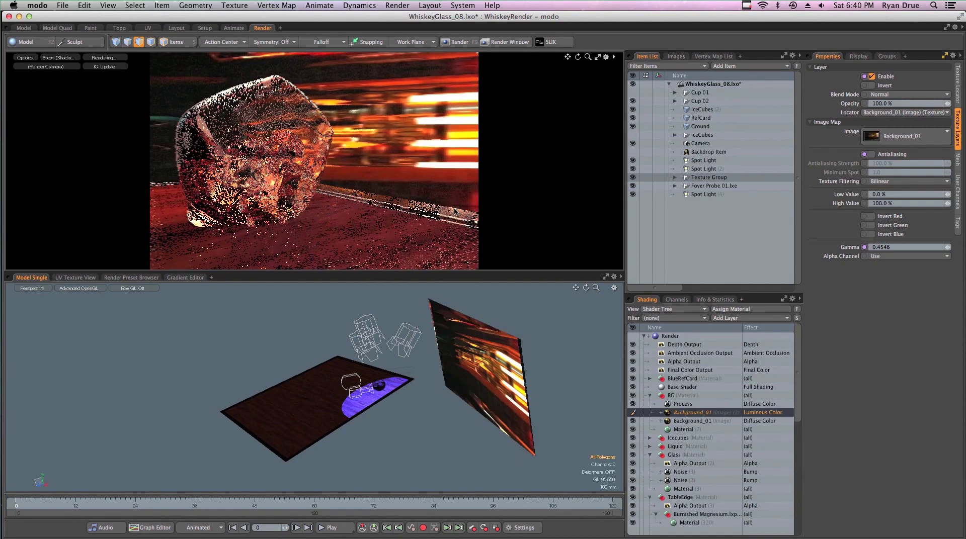
# - Duplicate the Base Shader into the BG material group and move that group above BlueRefCard in the Shader Tree
pyautogui.click(702, 421)
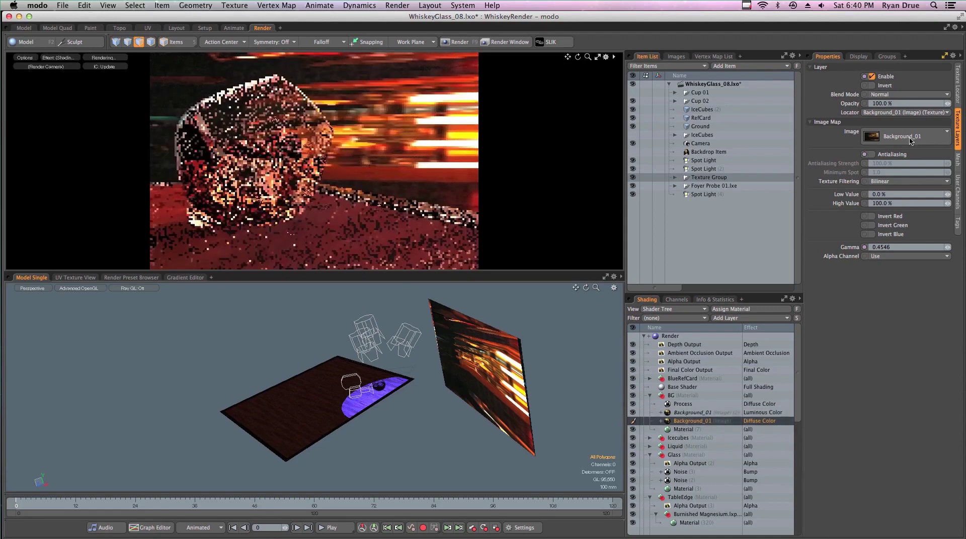
pyautogui.click(957, 98)
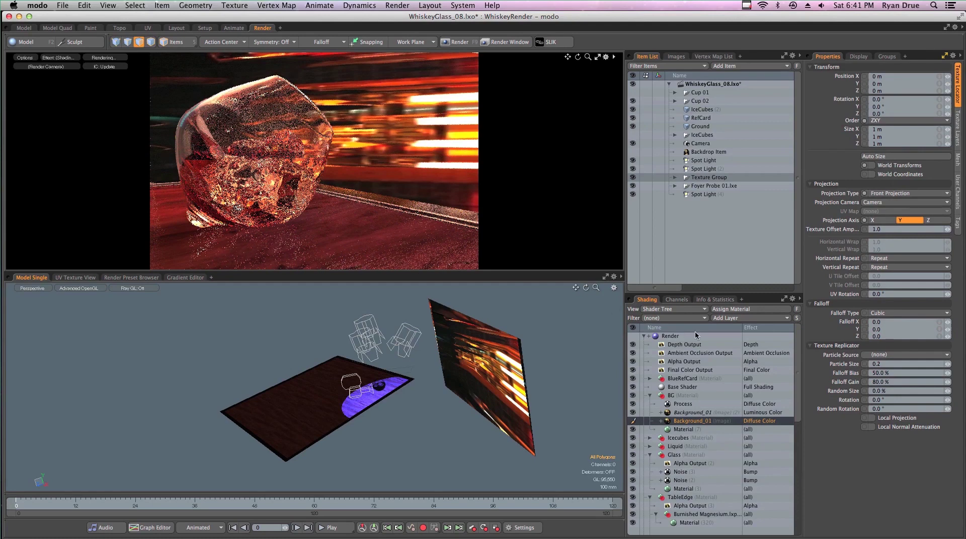
pyautogui.click(671, 395)
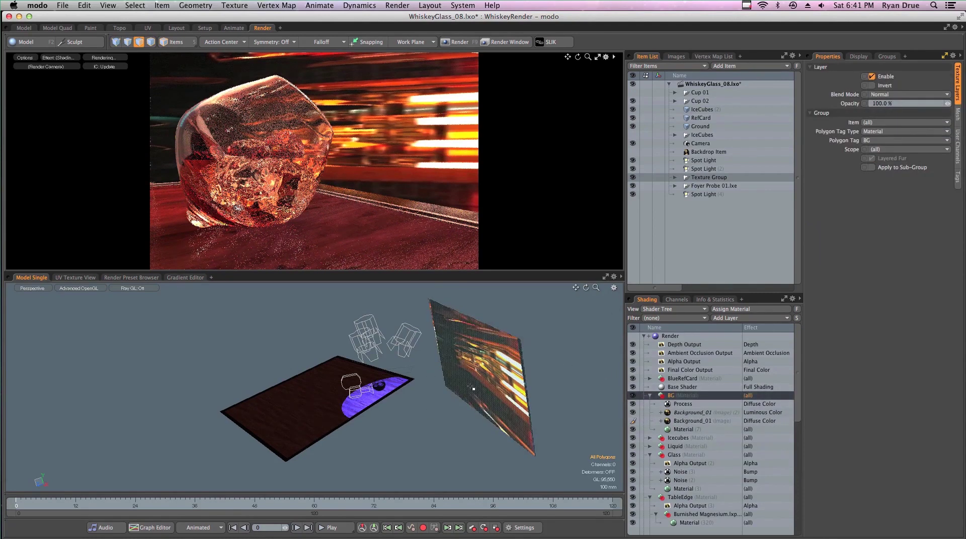
pyautogui.click(675, 389)
pyautogui.rightClick(675, 390)
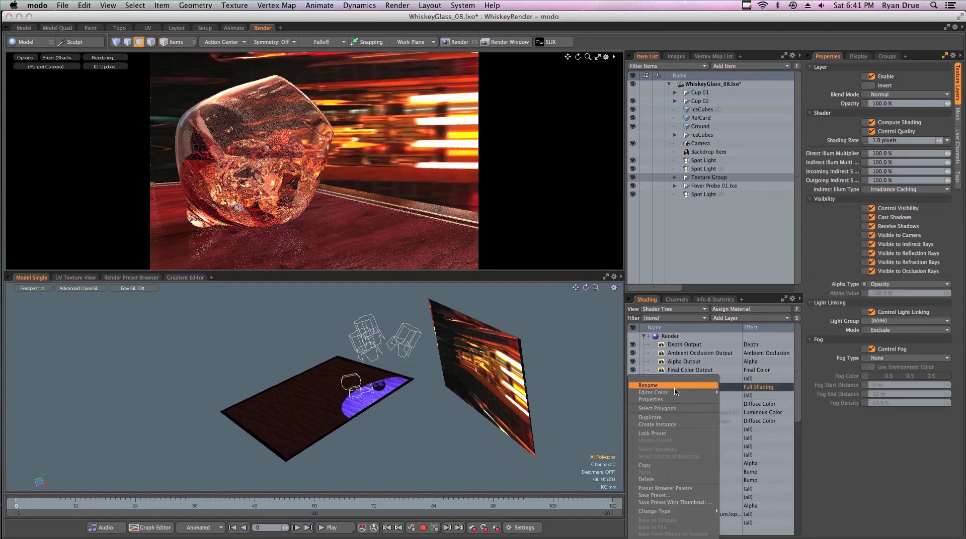
pyautogui.click(654, 418)
pyautogui.moveTo(677, 397); pyautogui.dragTo(677, 411)
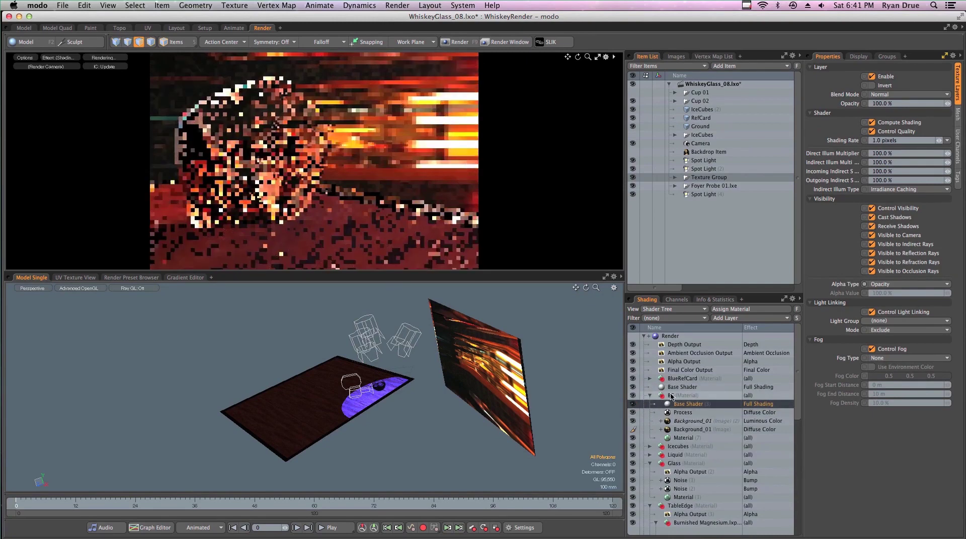
pyautogui.moveTo(674, 396); pyautogui.dragTo(675, 377)
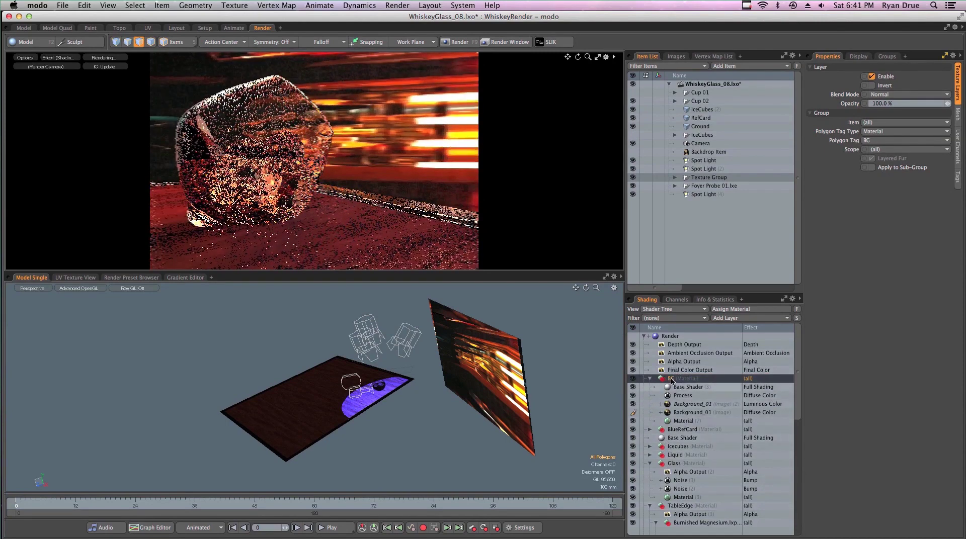
# - Disable Cast Shadows, Receive Shadows and Visible to Occlusion Rays on the BG group's Base Shader
pyautogui.click(685, 387)
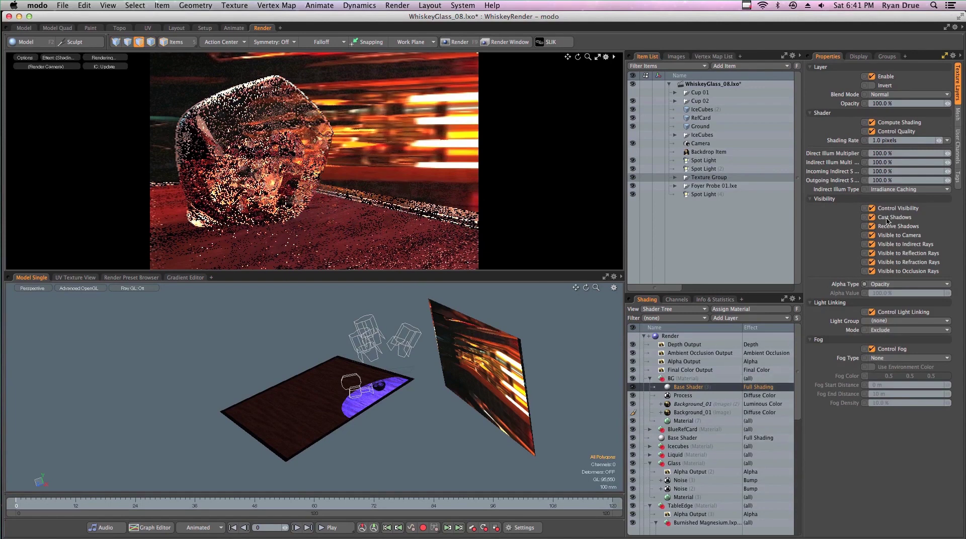
pyautogui.click(872, 217)
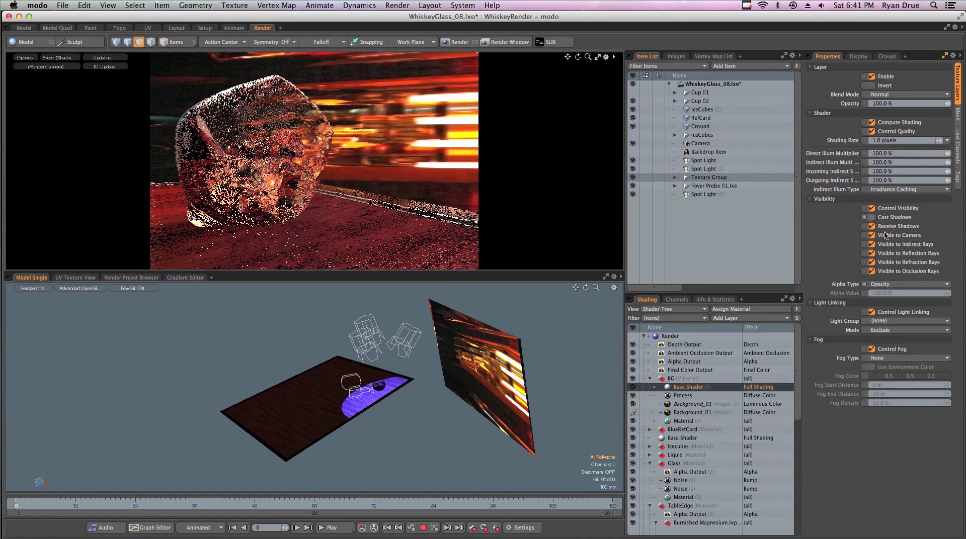
pyautogui.click(890, 227)
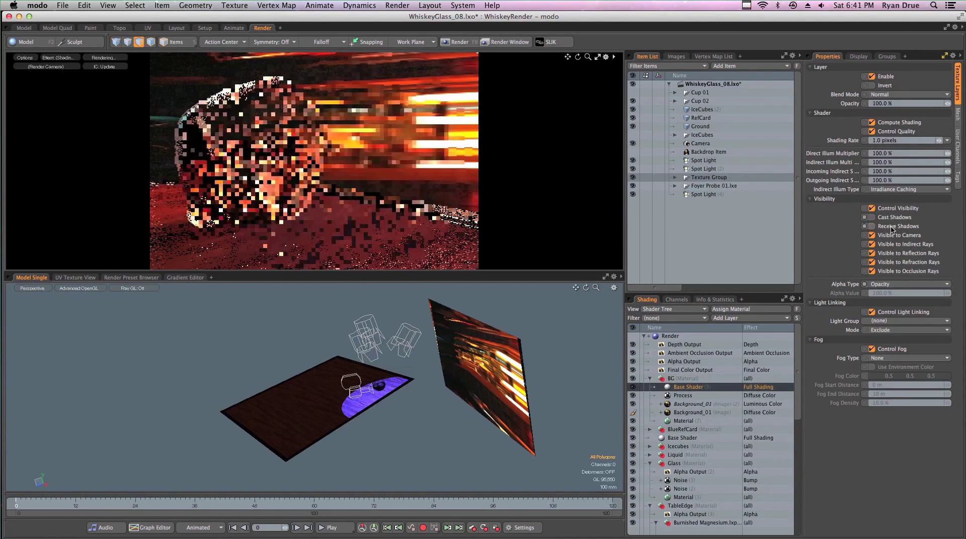
pyautogui.click(886, 272)
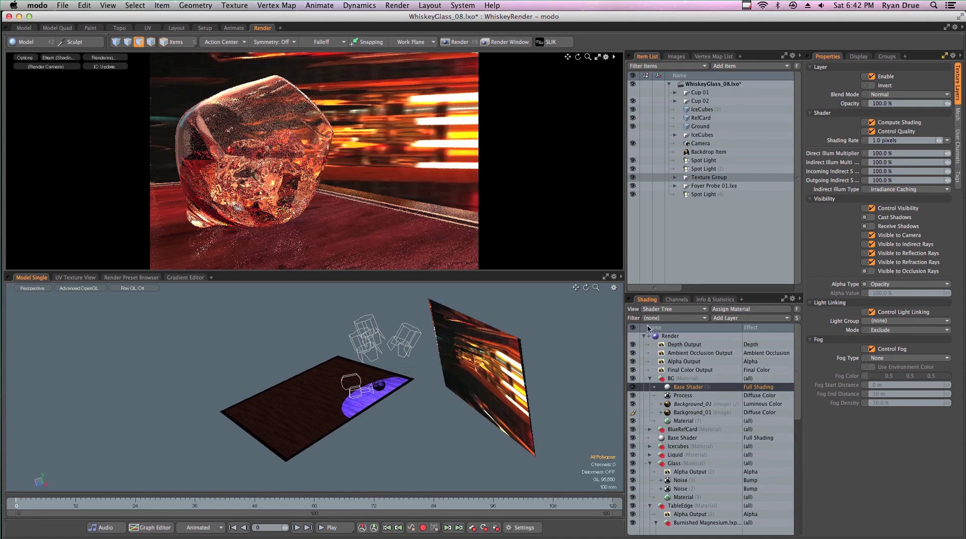
# - Examine the Environment's intensity and visibility settings, plus the probe_foyer_FINAL image and its texture locator
pyautogui.moveTo(797, 382); pyautogui.dragTo(794, 495)
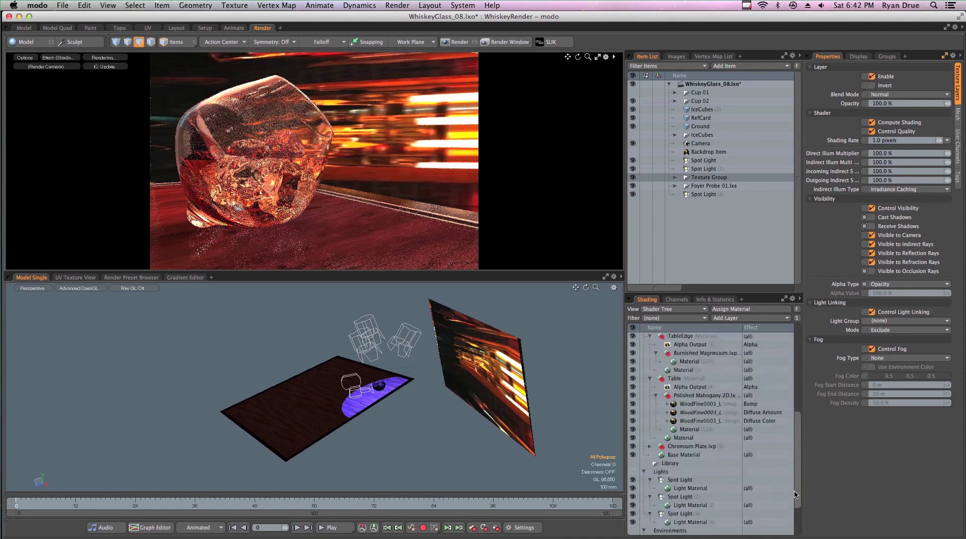
pyautogui.scroll(-3, 795, 494)
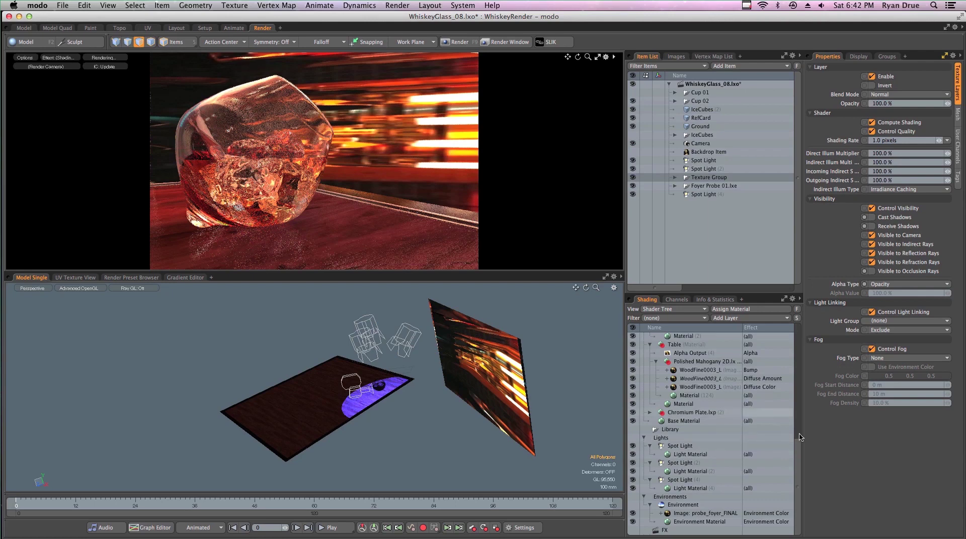
pyautogui.click(677, 498)
pyautogui.click(680, 504)
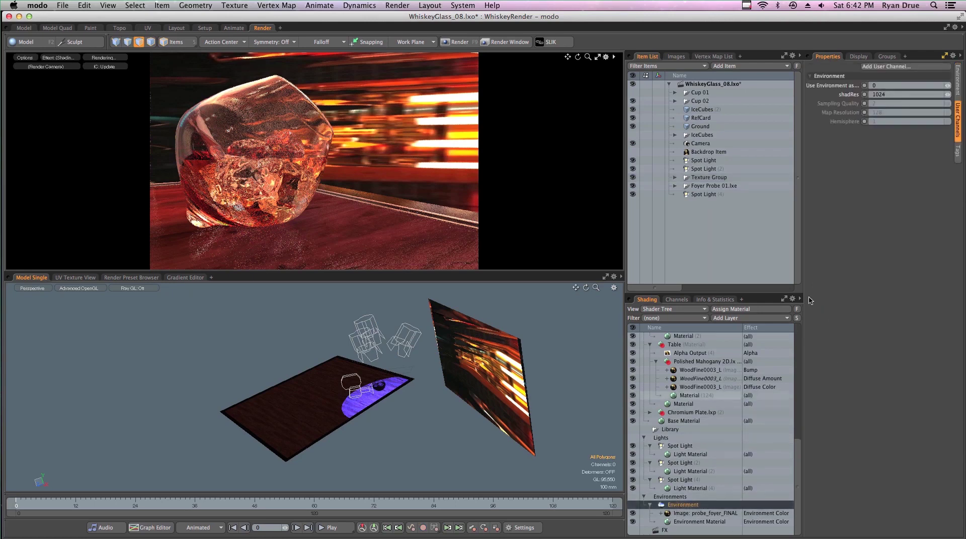
pyautogui.click(958, 85)
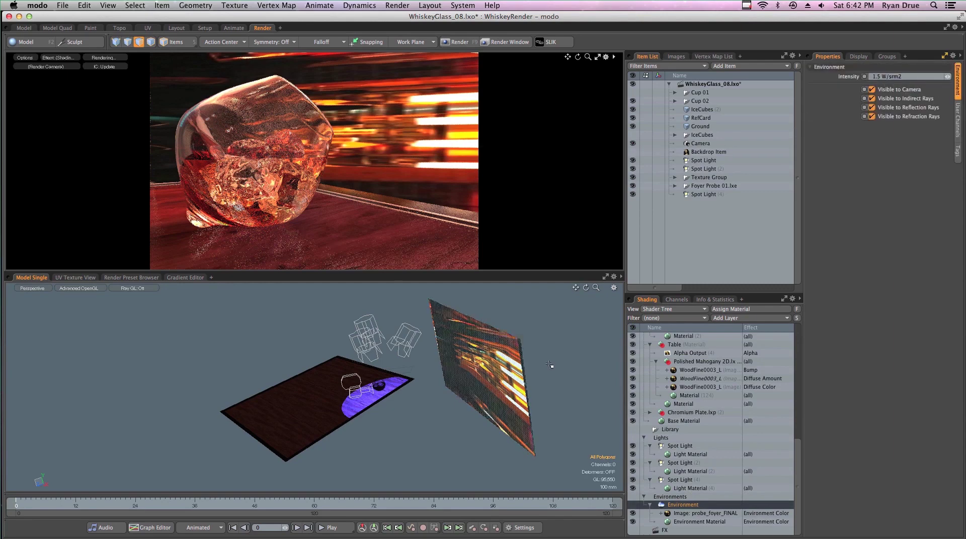
pyautogui.doubleClick(680, 515)
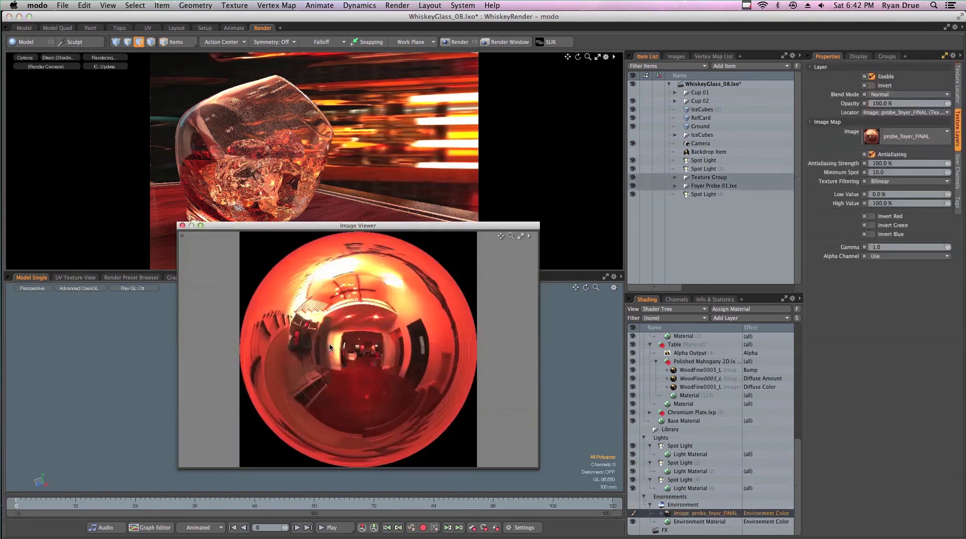
pyautogui.click(182, 226)
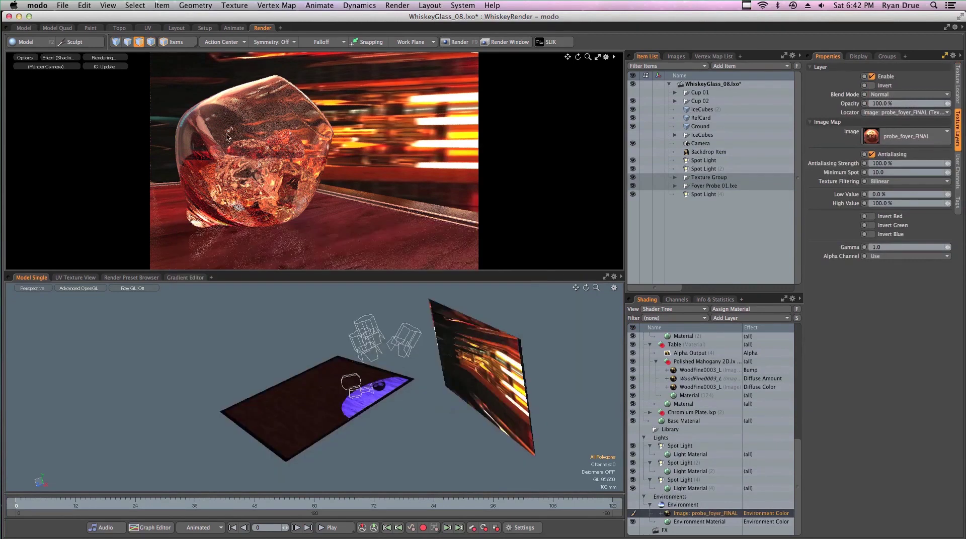
pyautogui.click(958, 86)
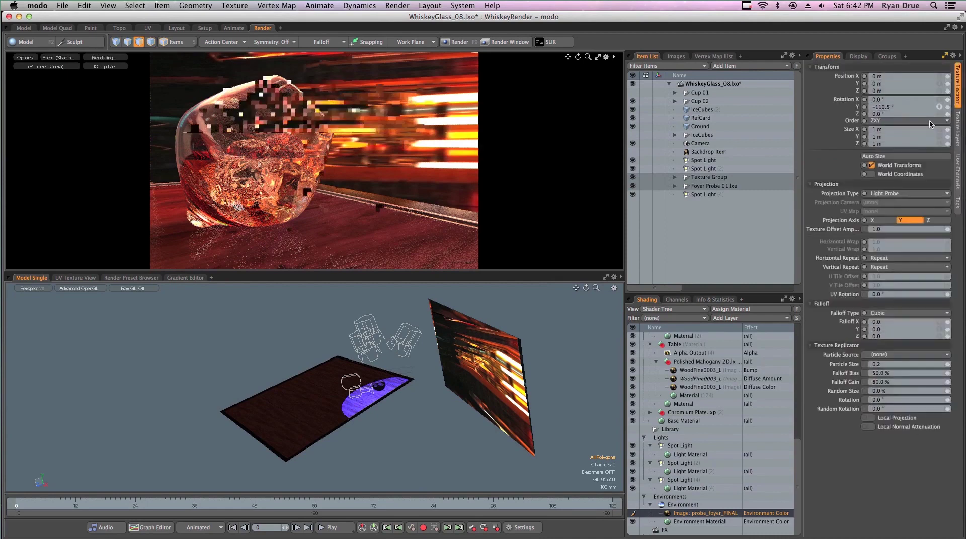
# - Set the Environment's intensity to 1.0 W/srm2
pyautogui.click(684, 506)
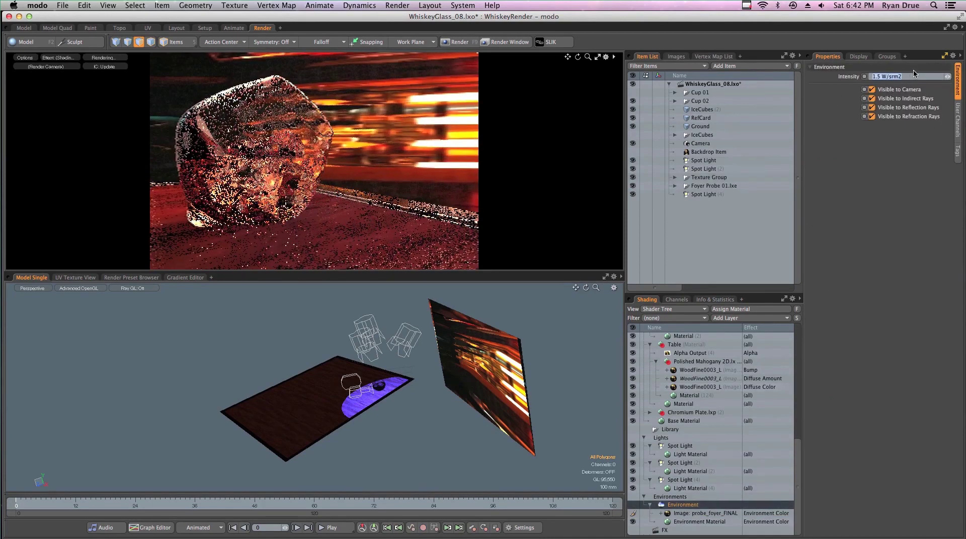
pyautogui.press('KP_7')
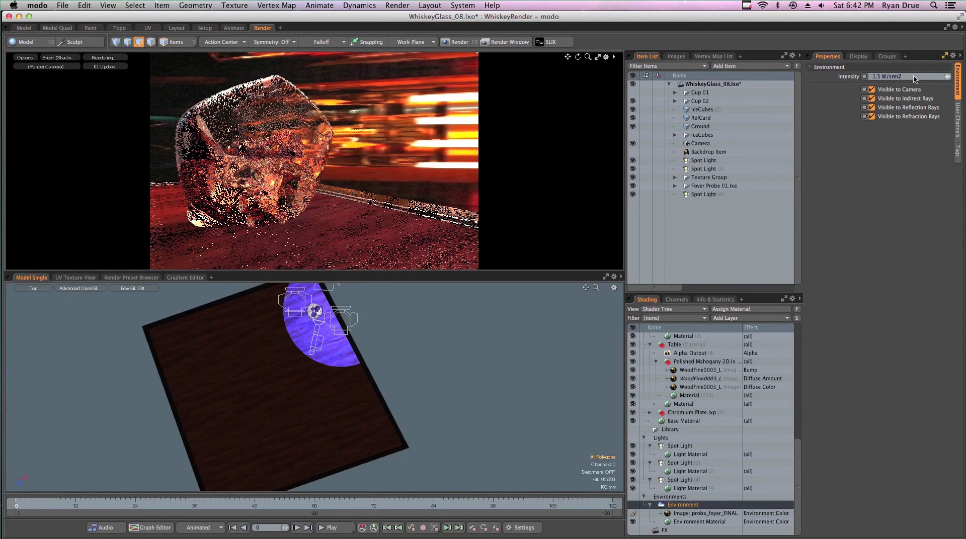
pyautogui.press('ctrl+KP_7')
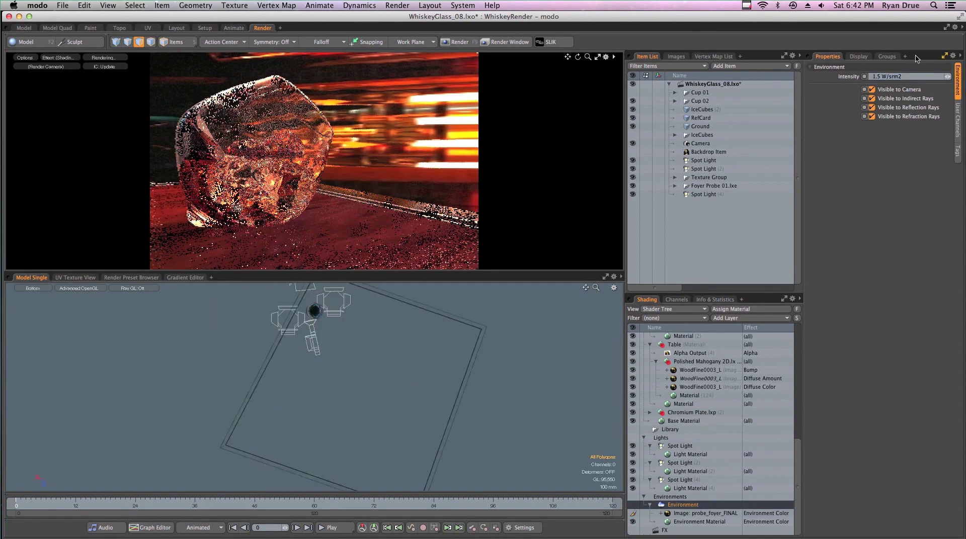
pyautogui.click(915, 77)
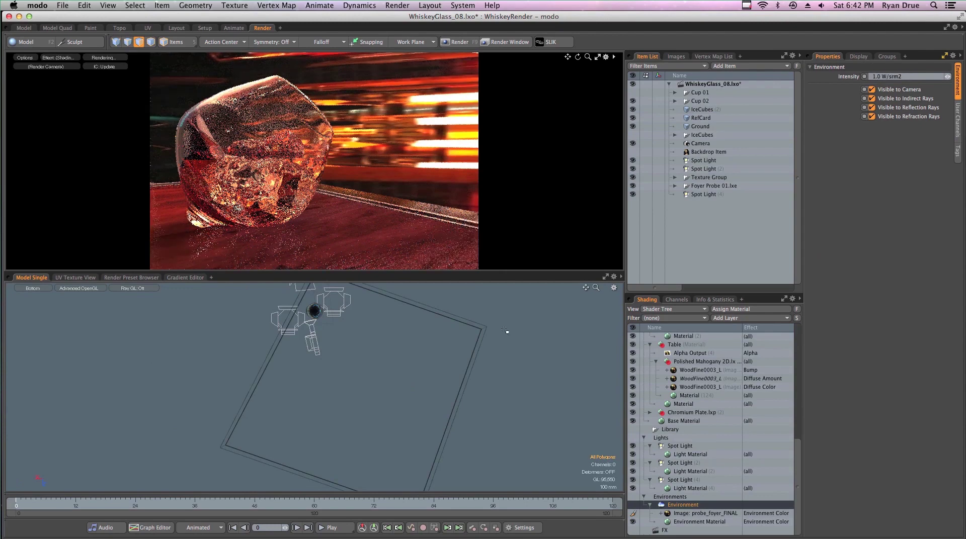
pyautogui.keyDown('alt'); pyautogui.moveTo(479, 355); pyautogui.dragTo(479, 362); pyautogui.keyUp('alt')
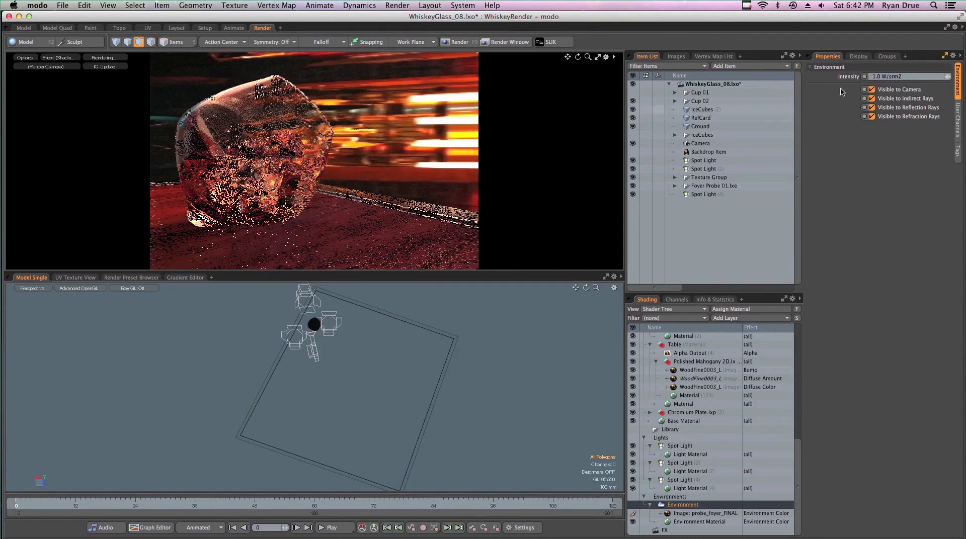
# - Lower the Environment's intensity to 0.5 W/srm2
pyautogui.click(886, 77)
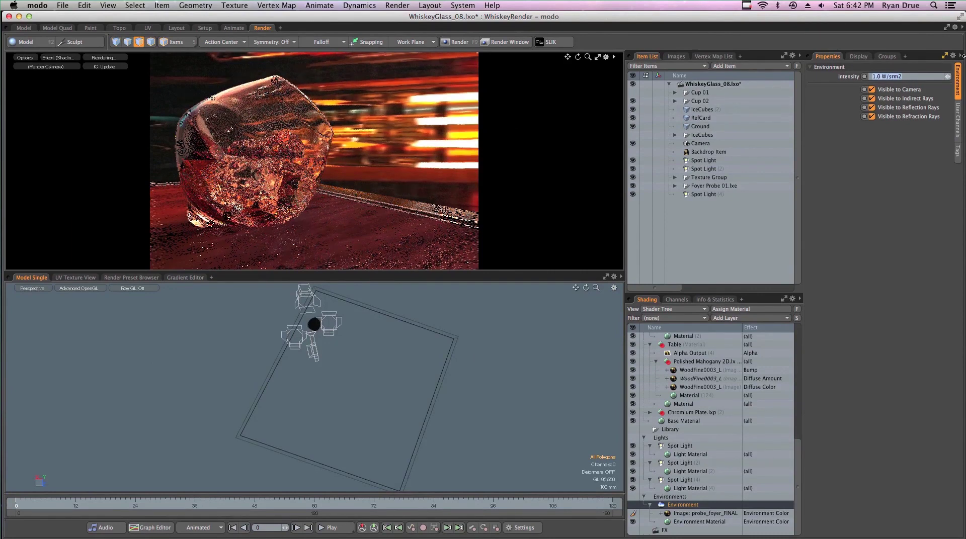
pyautogui.write('0.5')
pyautogui.press('Return')
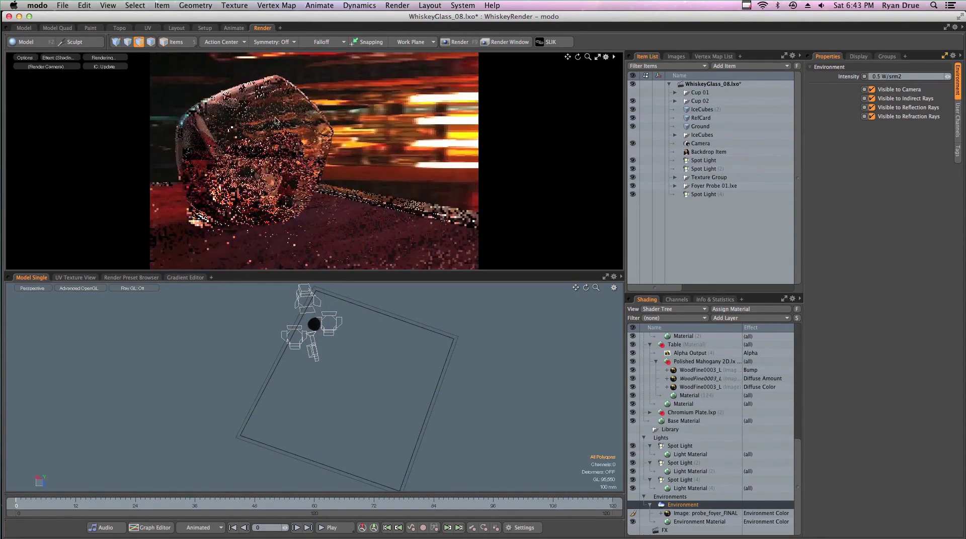
# - Try a gamma of 1.0/2.2 on the probe_foyer_FINAL environment image and set it back to 1.0
pyautogui.click(706, 514)
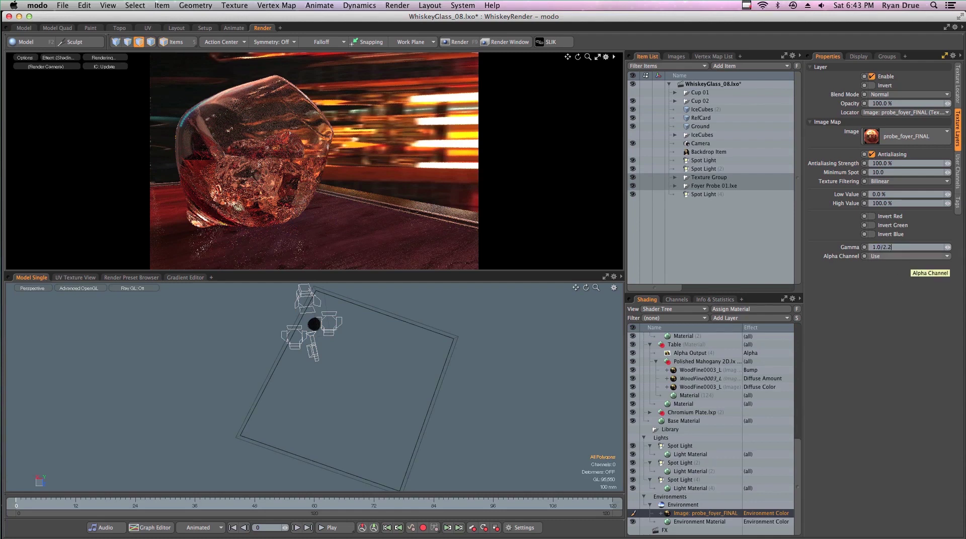
pyautogui.press('Return')
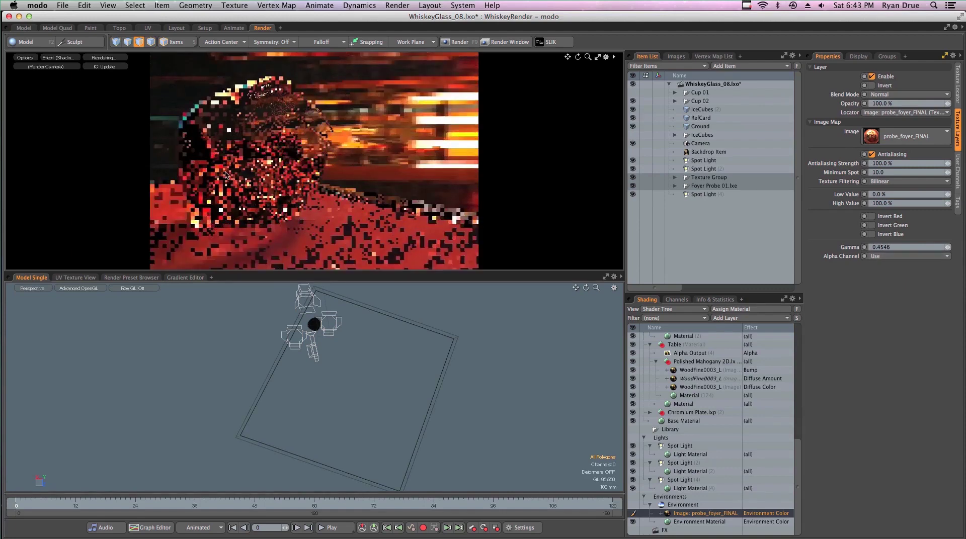
pyautogui.click(913, 248)
pyautogui.write('1.0')
pyautogui.press('Return')
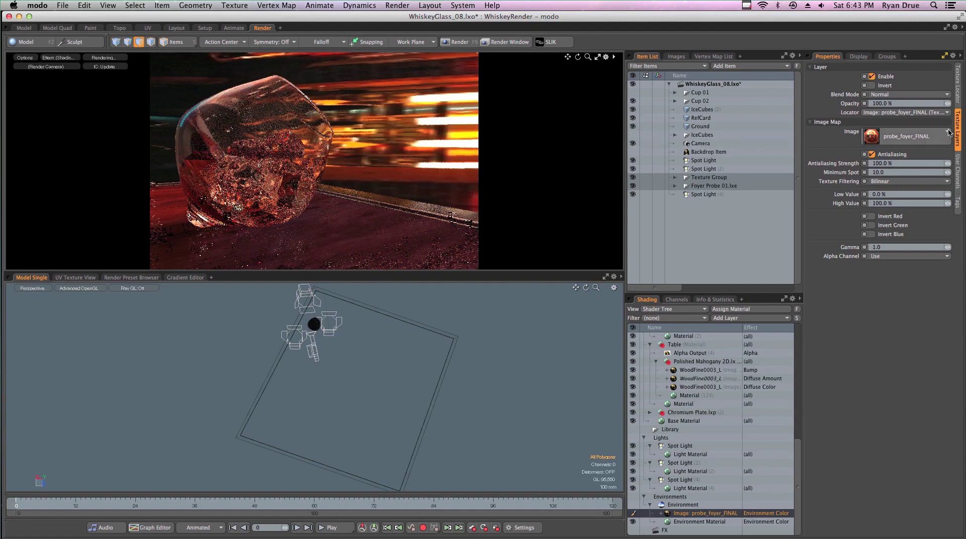
# - Set the Environment's intensity to 0.3 W/srm2
pyautogui.click(957, 83)
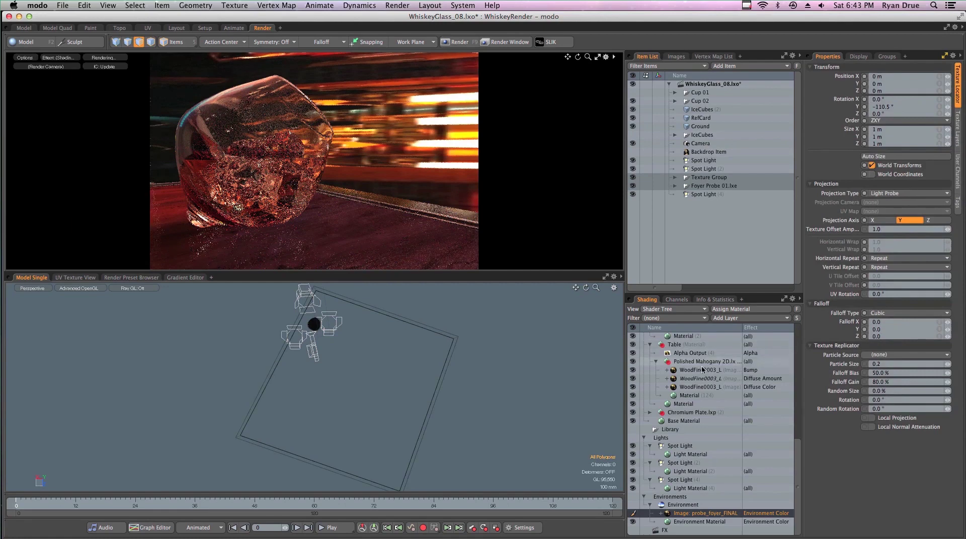
pyautogui.click(684, 498)
pyautogui.click(683, 504)
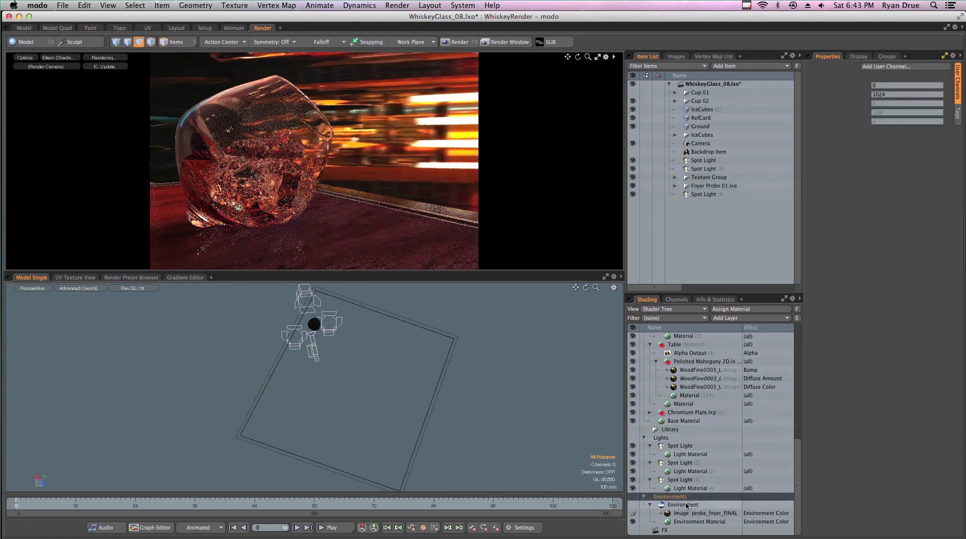
pyautogui.click(958, 89)
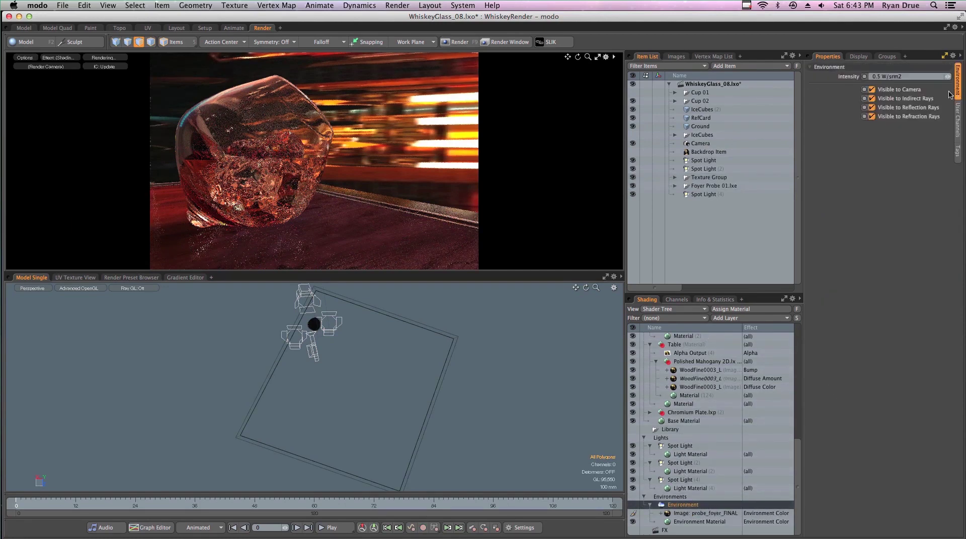
pyautogui.click(923, 78)
pyautogui.write('0.3')
pyautogui.press('Return')
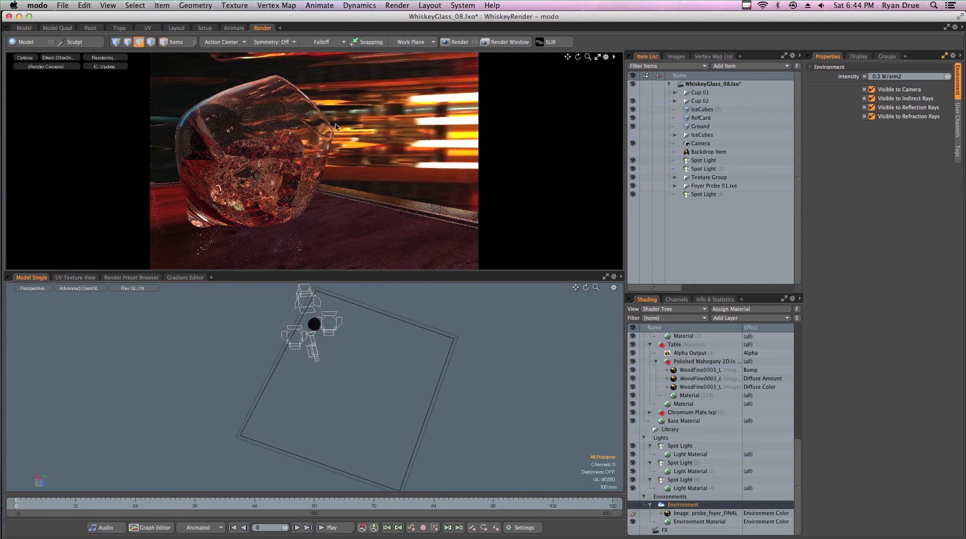
# - Set the luminous intensity of the BG group's material to 1.5 W/srm2
pyautogui.scroll(10, 694, 387)
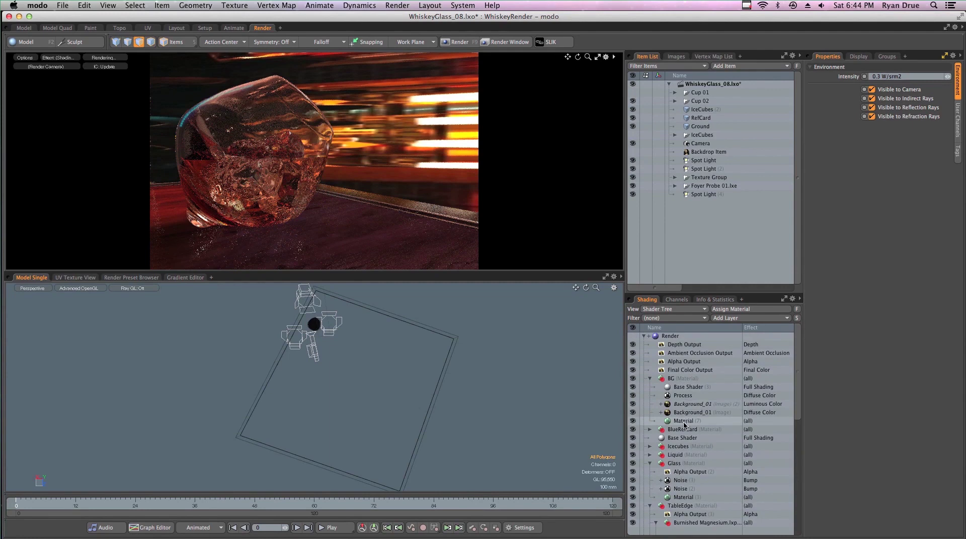
pyautogui.click(685, 422)
pyautogui.press('F8')
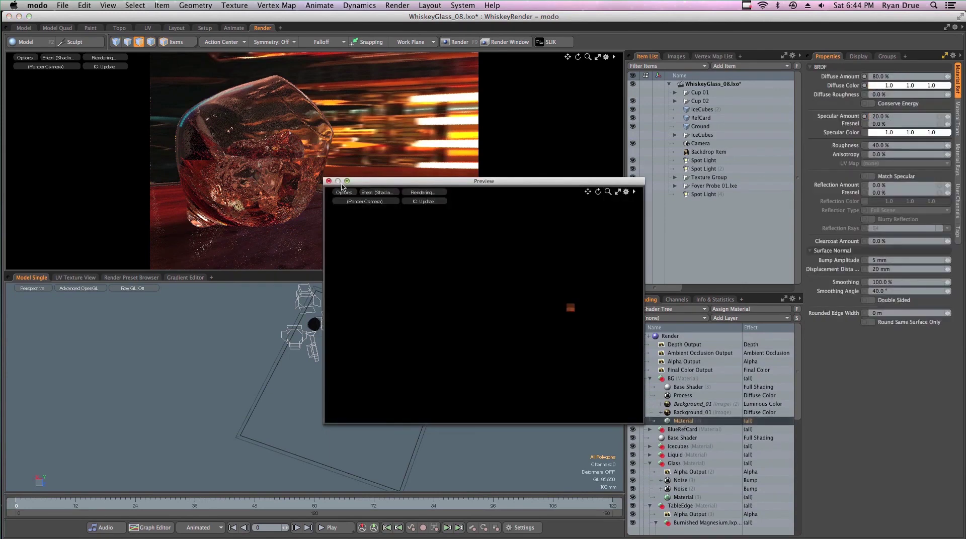
pyautogui.click(328, 181)
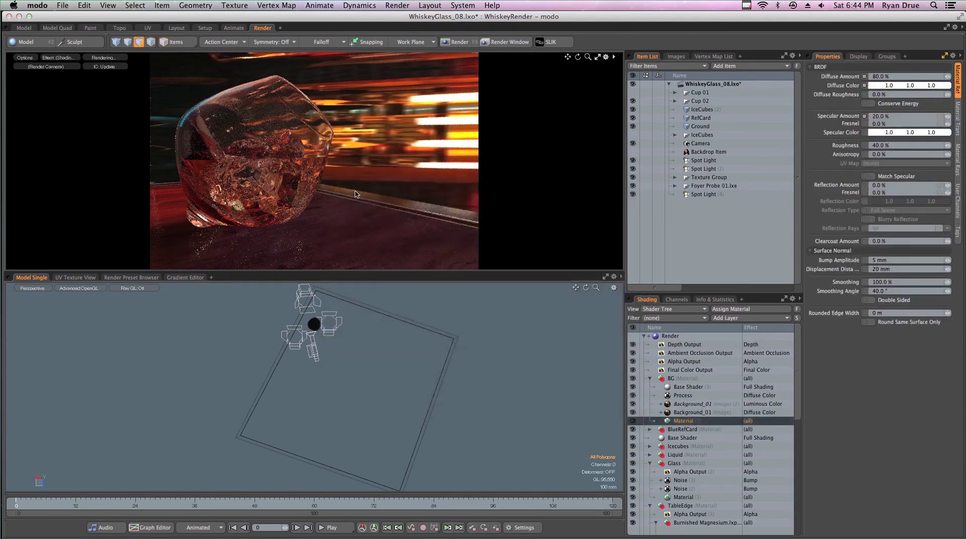
pyautogui.click(957, 132)
pyautogui.click(892, 282)
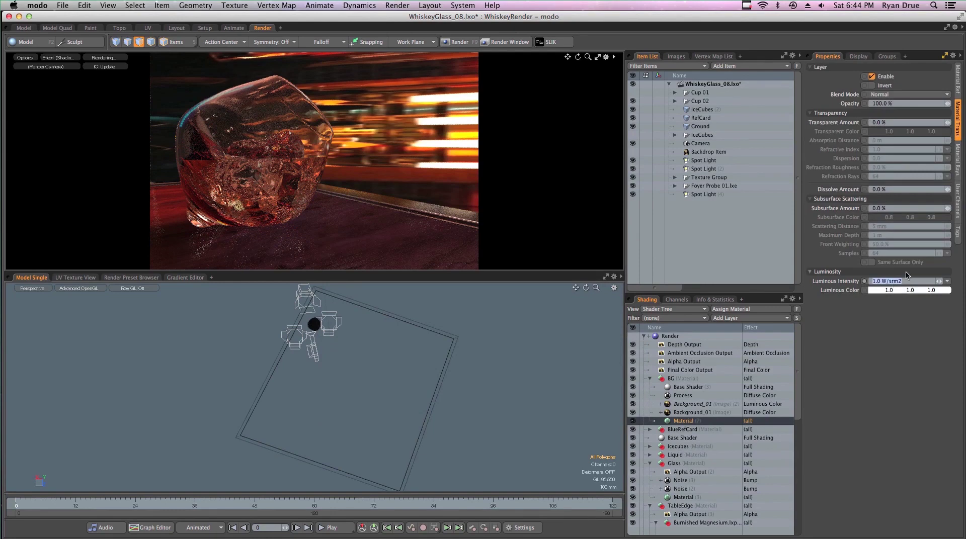
pyautogui.write('1.5')
pyautogui.press('Return')
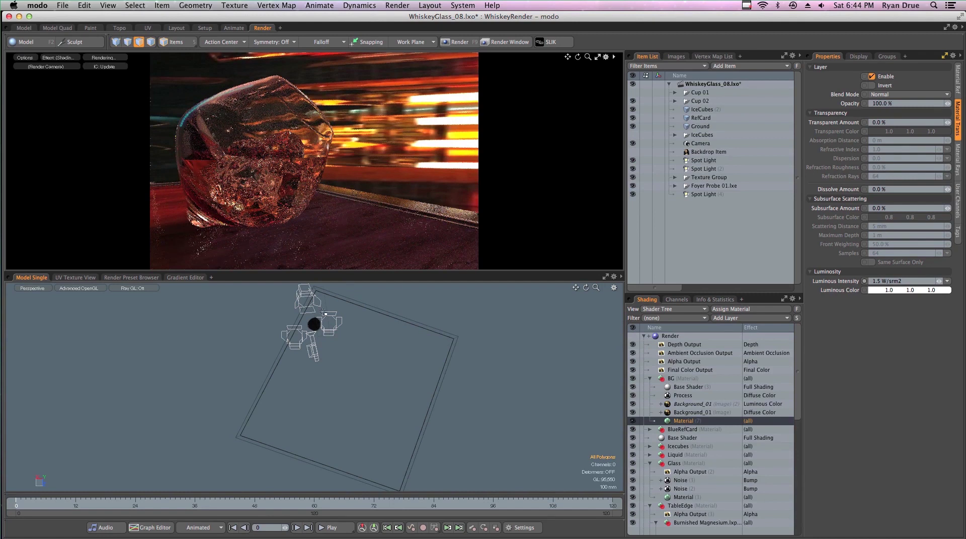
# - Review the projection settings of the background plane's Background_01 diffuse color image
pyautogui.keyDown('alt'); pyautogui.moveTo(331, 407); pyautogui.dragTo(355, 366); pyautogui.keyUp('alt')
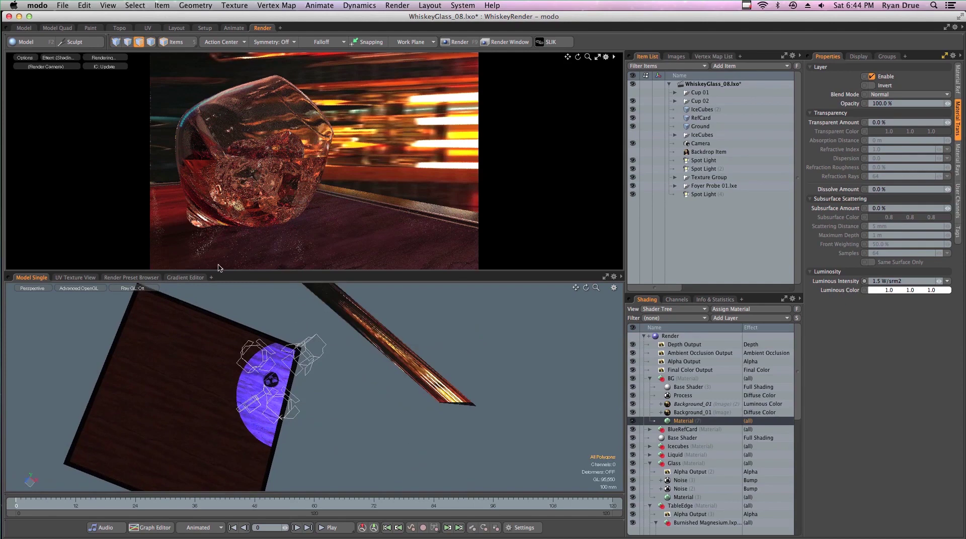
pyautogui.keyDown('alt'); pyautogui.moveTo(297, 290); pyautogui.dragTo(316, 189); pyautogui.keyUp('alt')
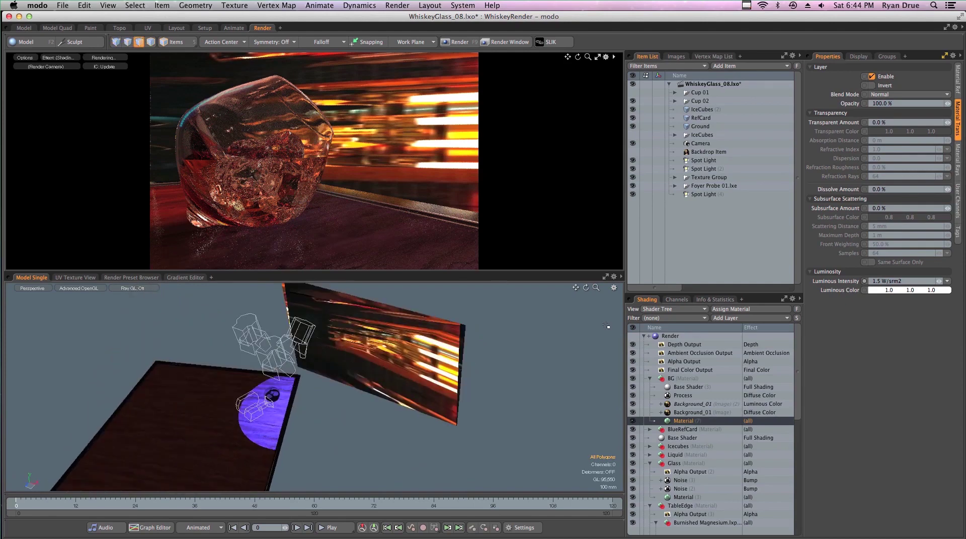
pyautogui.click(694, 413)
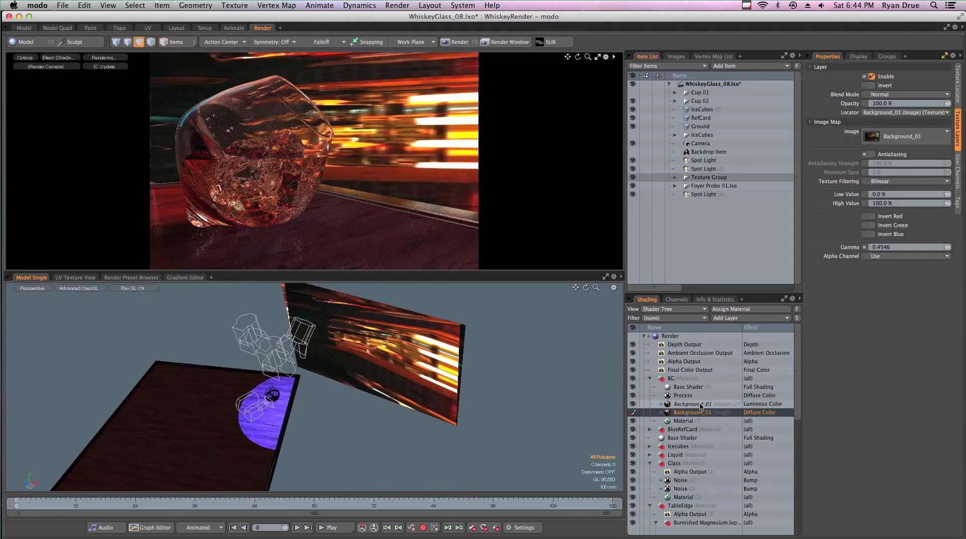
pyautogui.click(957, 87)
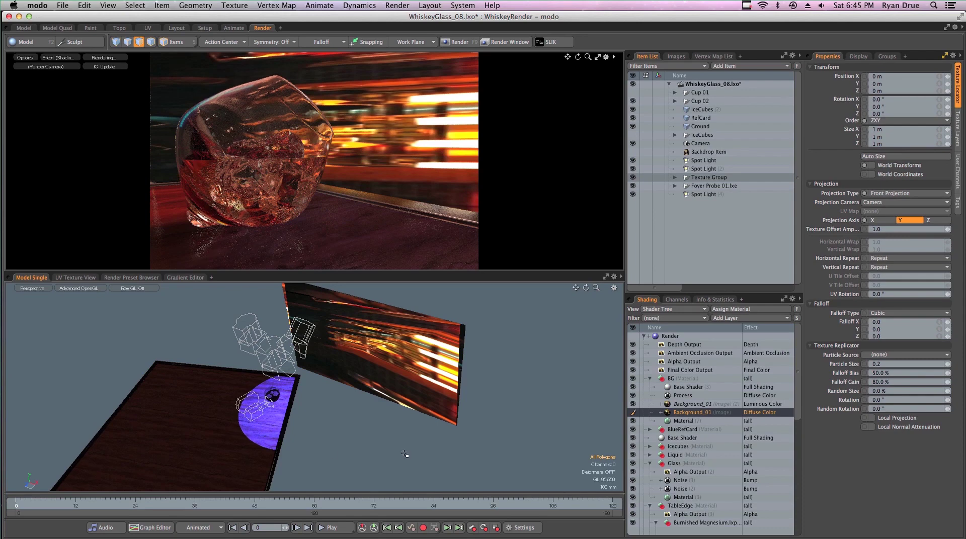
# - Select the scene camera and enable its depth of field
pyautogui.press('5')
pyautogui.click(258, 412)
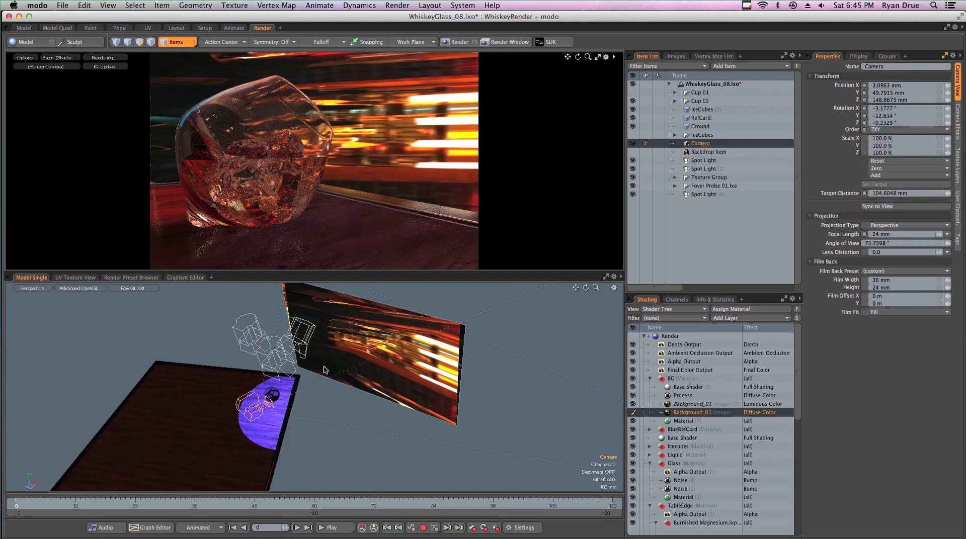
pyautogui.keyDown('alt'); pyautogui.moveTo(347, 390); pyautogui.dragTo(295, 417); pyautogui.keyUp('alt')
pyautogui.keyDown('ctrl'); pyautogui.keyDown('alt'); pyautogui.moveTo(233, 410); pyautogui.dragTo(214, 439); pyautogui.keyUp('alt'); pyautogui.keyUp('ctrl')
pyautogui.keyDown('ctrl'); pyautogui.keyDown('alt'); pyautogui.moveTo(350, 403); pyautogui.dragTo(317, 413); pyautogui.keyUp('alt'); pyautogui.keyUp('ctrl')
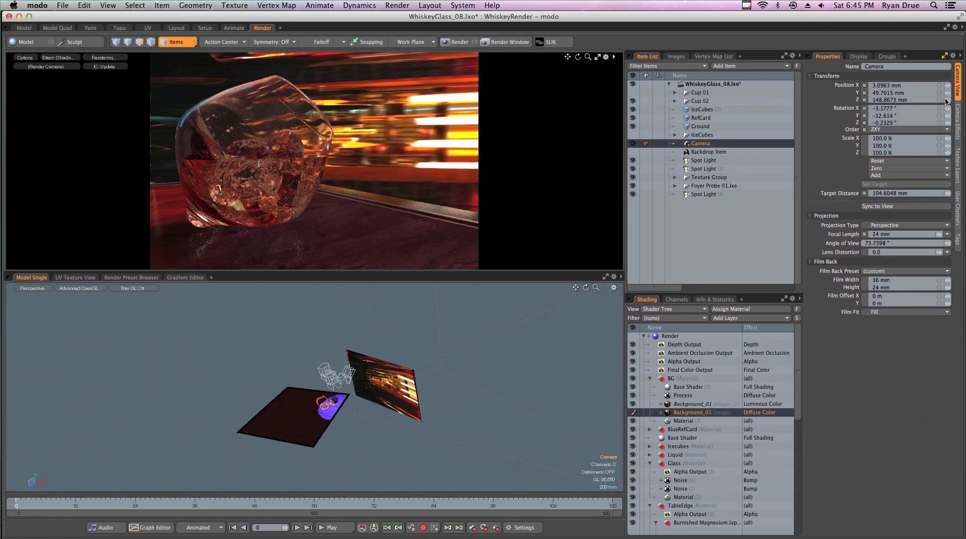
pyautogui.click(957, 120)
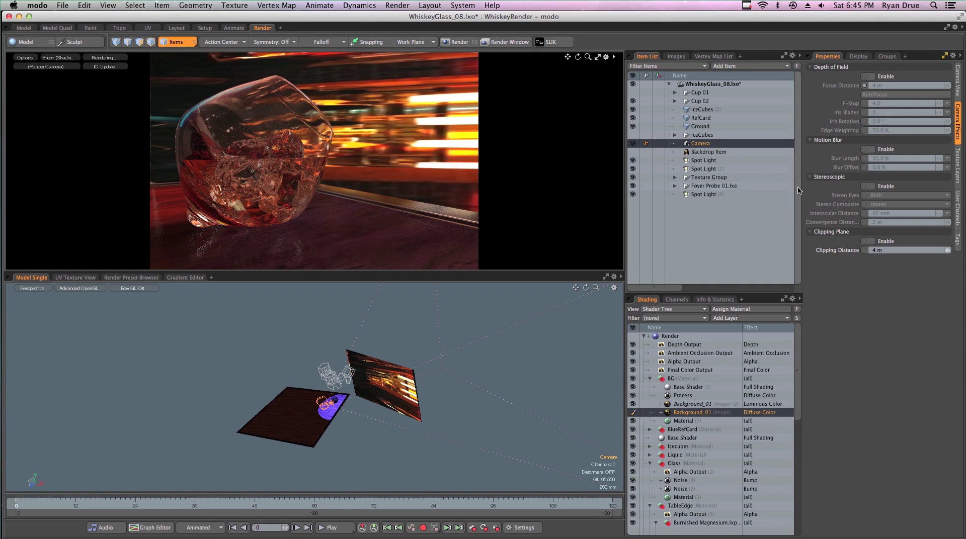
pyautogui.click(875, 103)
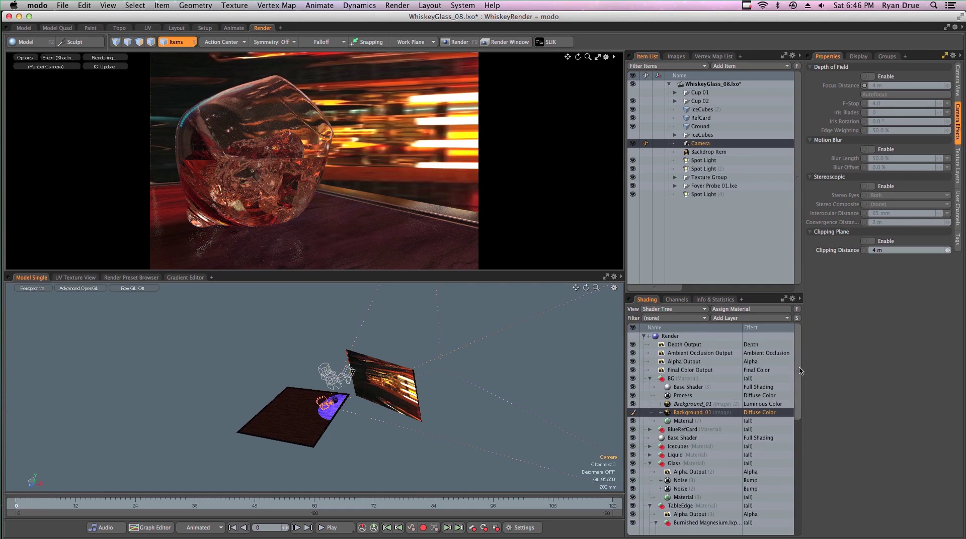
pyautogui.scroll(-10, 800, 371)
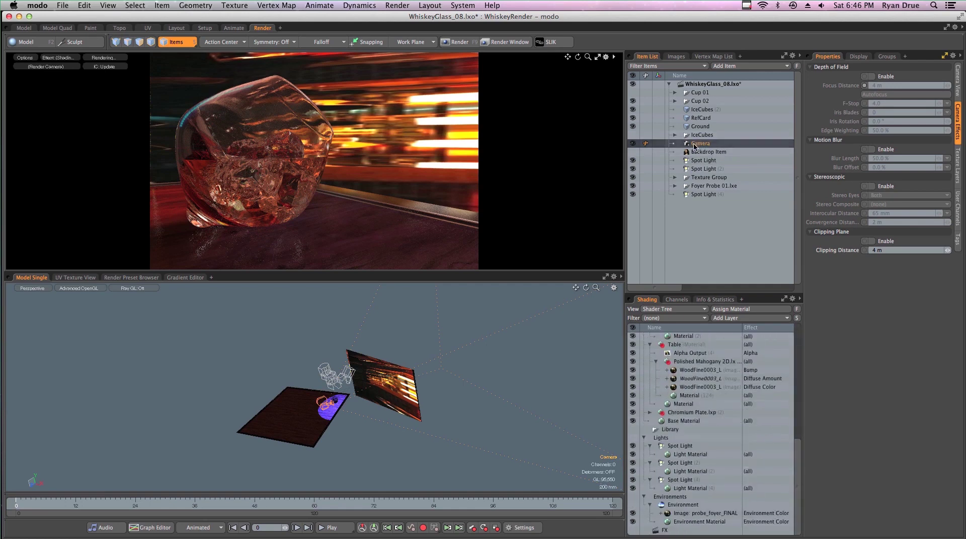
pyautogui.click(957, 89)
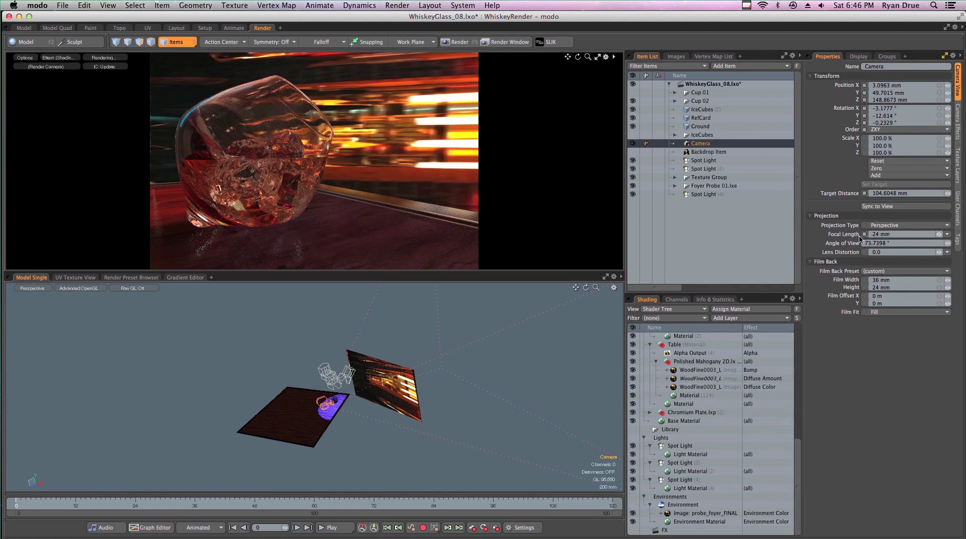
pyautogui.click(957, 126)
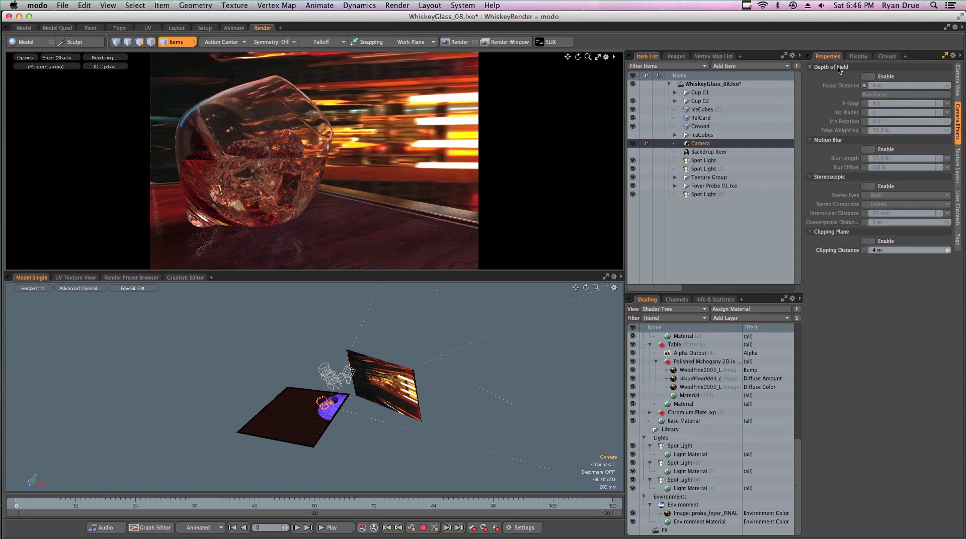
pyautogui.click(875, 78)
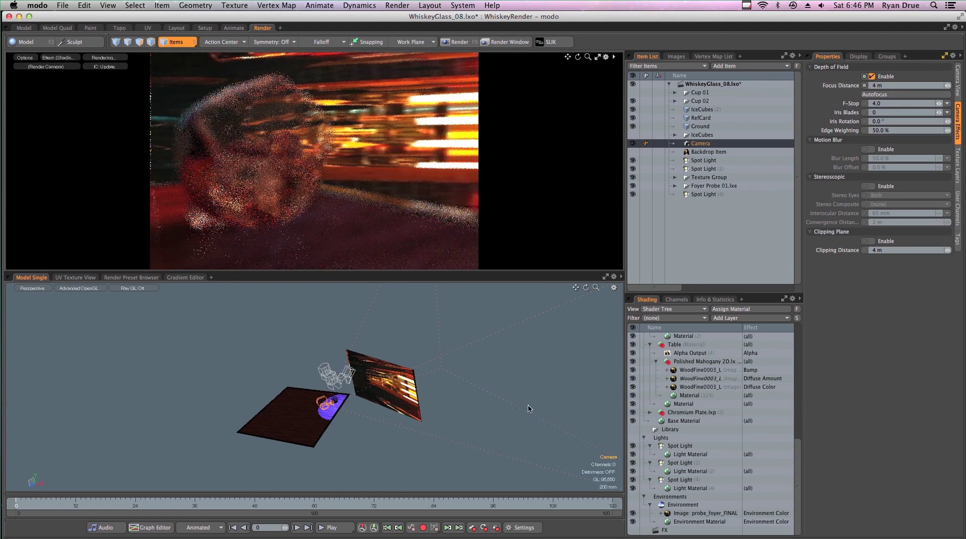
# - Set the camera's focus distance to 1 m
pyautogui.scroll(-3, 524, 371)
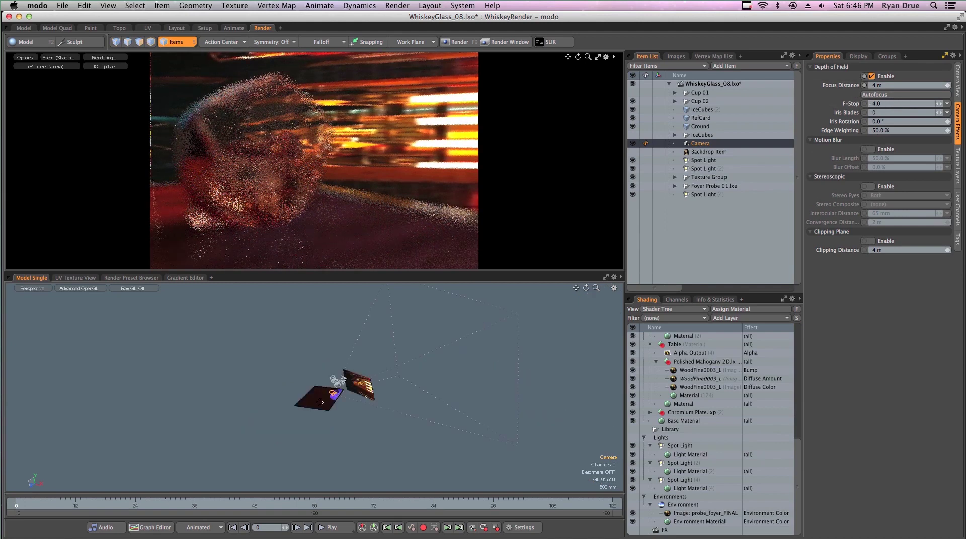
pyautogui.keyDown('alt'); pyautogui.moveTo(320, 402); pyautogui.dragTo(394, 464); pyautogui.keyUp('alt')
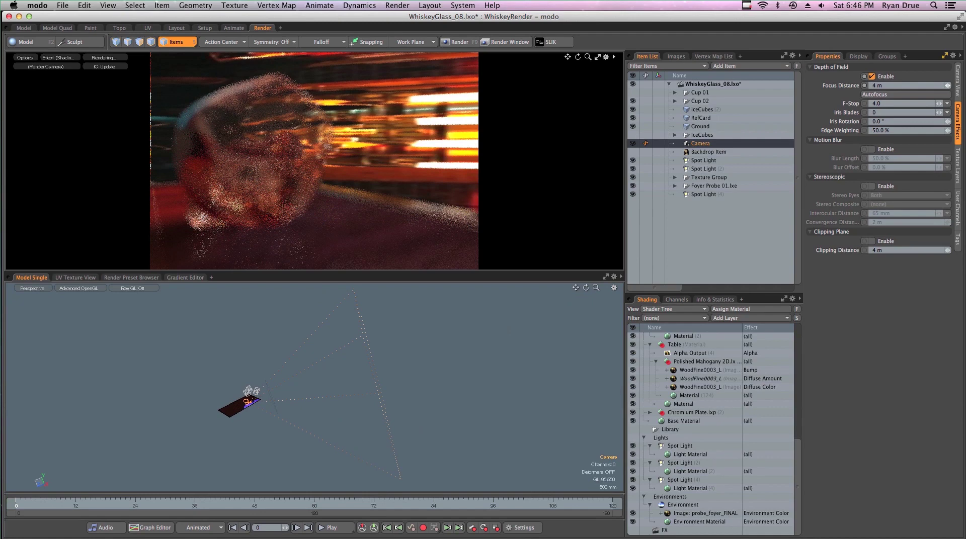
pyautogui.hotkey('ctrl', 'z')
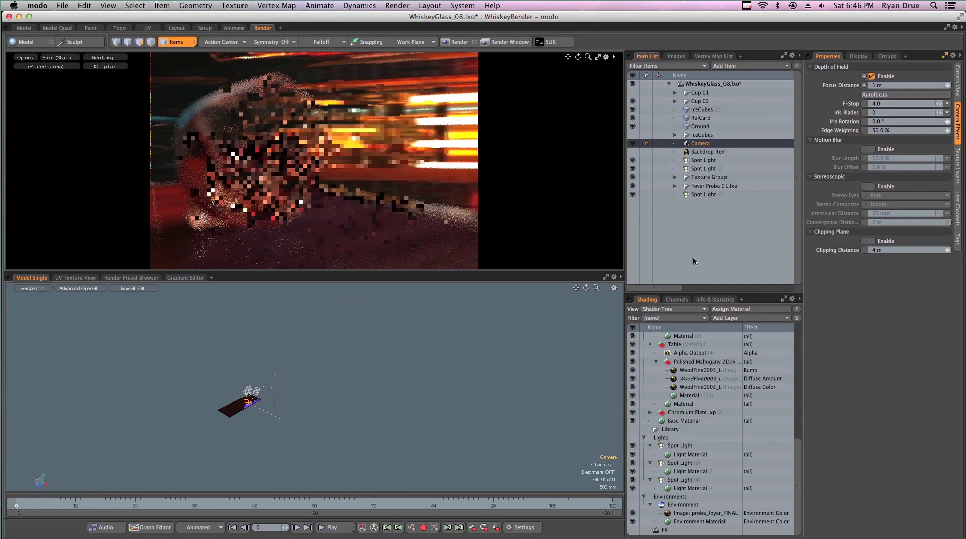
# - Pull the camera's focus target in from behind the background plane toward the glass, to a focus distance of about 265 mm
pyautogui.scroll(5, 285, 403)
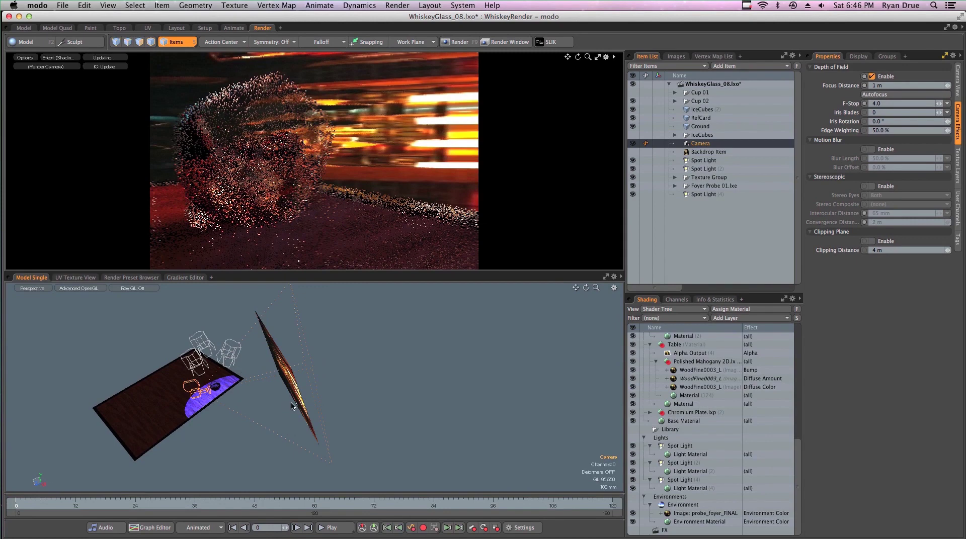
pyautogui.press('y')
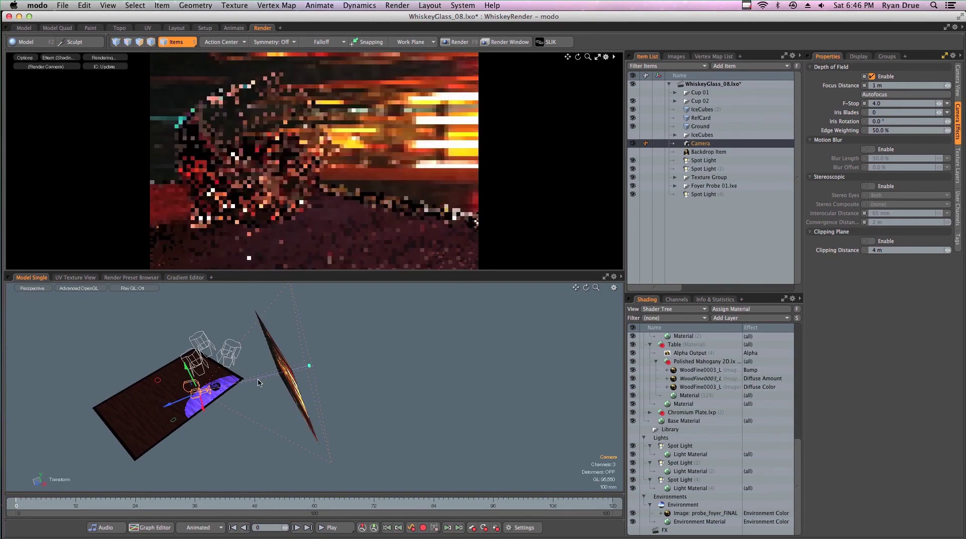
pyautogui.scroll(4, 312, 367)
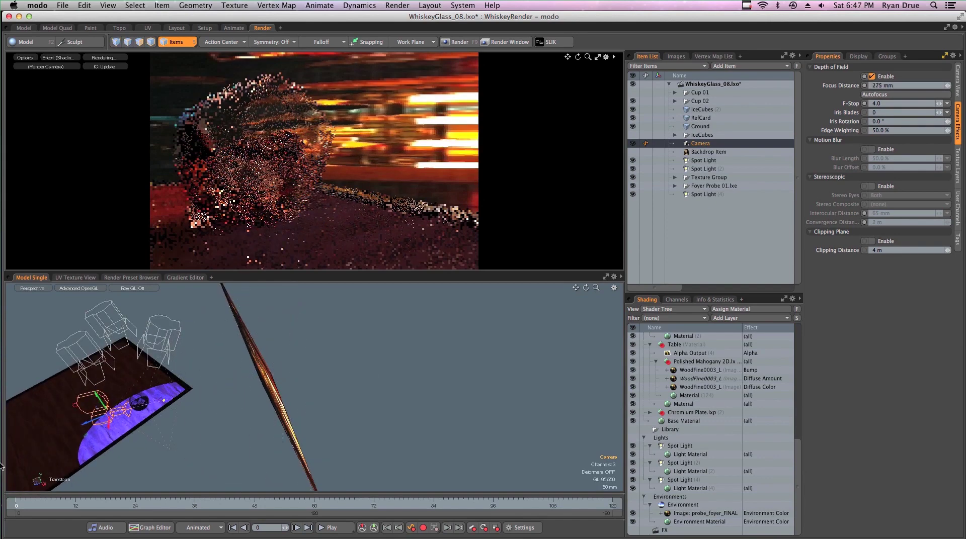
pyautogui.keyDown('alt'); pyautogui.moveTo(214, 378); pyautogui.dragTo(306, 353); pyautogui.keyUp('alt')
pyautogui.moveTo(272, 385); pyautogui.dragTo(250, 398)
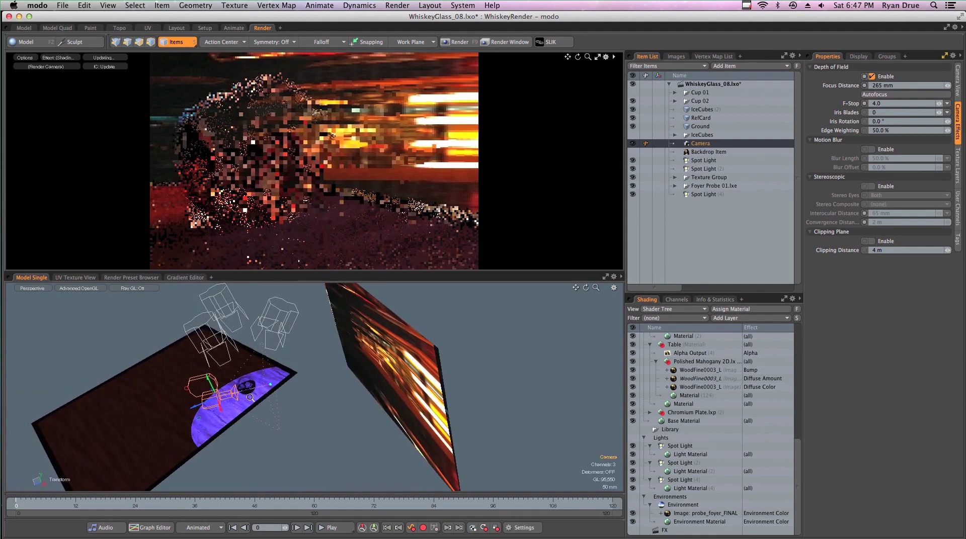
# - Bring the camera's focus target up to the whiskey glass, shortening the focus distance to 120 mm
pyautogui.scroll(5, 246, 395)
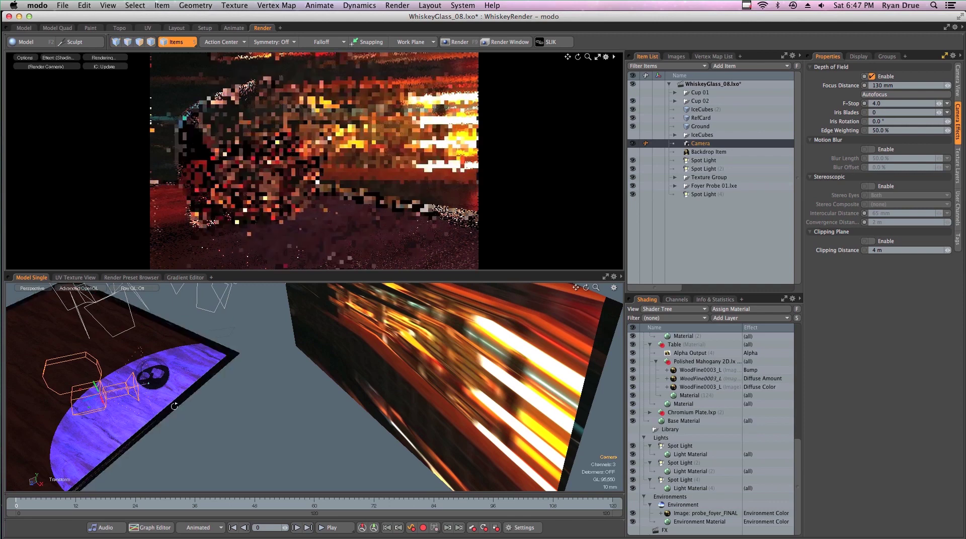
pyautogui.keyDown('alt'); pyautogui.moveTo(199, 388); pyautogui.dragTo(434, 429); pyautogui.keyUp('alt')
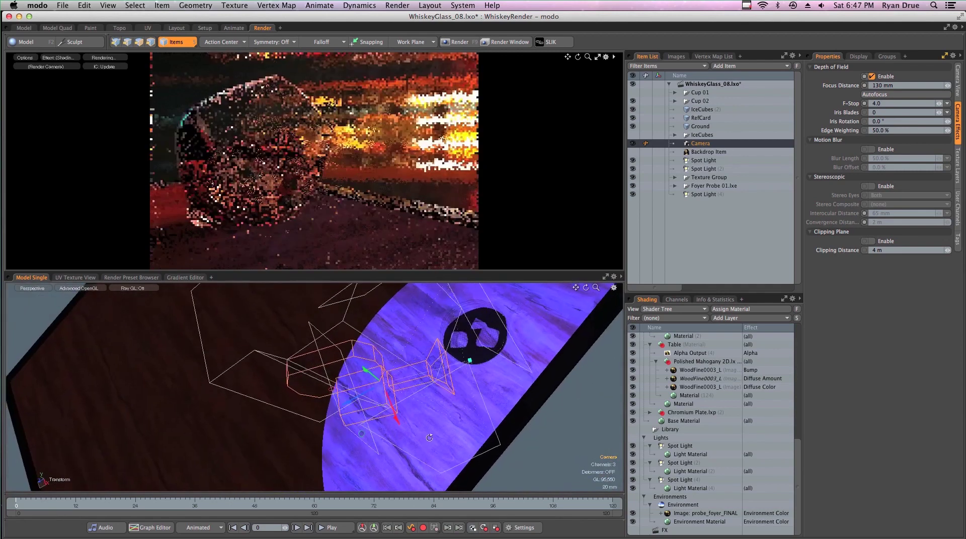
pyautogui.keyDown('ctrl'); pyautogui.keyDown('alt'); pyautogui.moveTo(491, 351); pyautogui.dragTo(455, 353); pyautogui.keyUp('alt'); pyautogui.keyUp('ctrl')
pyautogui.moveTo(477, 377); pyautogui.dragTo(459, 374)
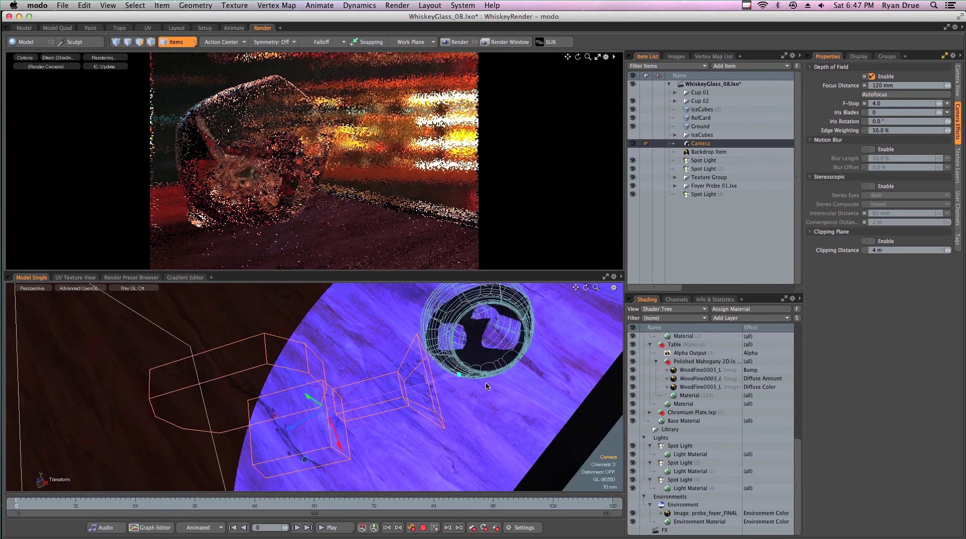
# - Try a 115 mm focus distance just in front of the glass and return the focus target to 120 mm
pyautogui.keyDown('alt'); pyautogui.moveTo(462, 348); pyautogui.dragTo(281, 322); pyautogui.keyUp('alt')
pyautogui.scroll(2, 455, 377)
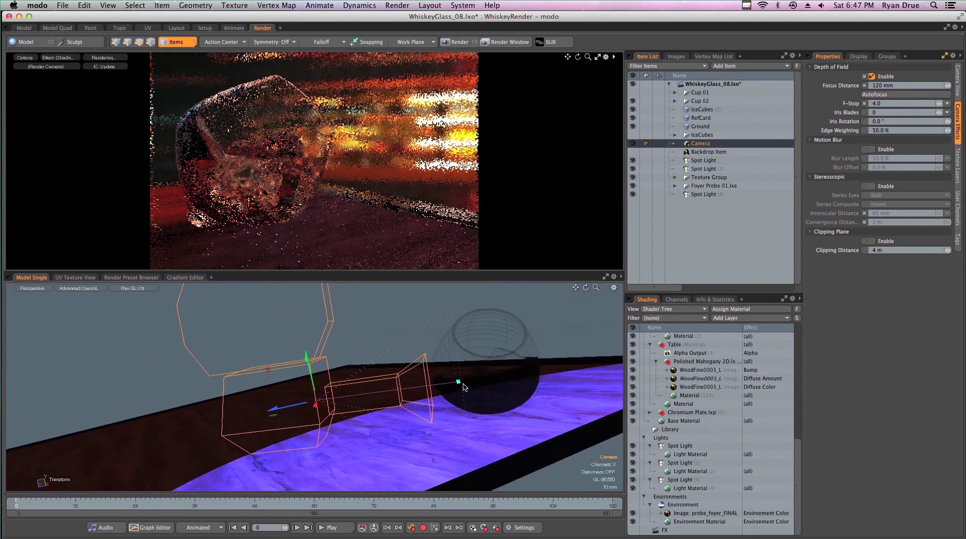
pyautogui.scroll(2, 477, 387)
pyautogui.keyDown('alt'); pyautogui.moveTo(482, 388); pyautogui.dragTo(460, 386); pyautogui.keyUp('alt')
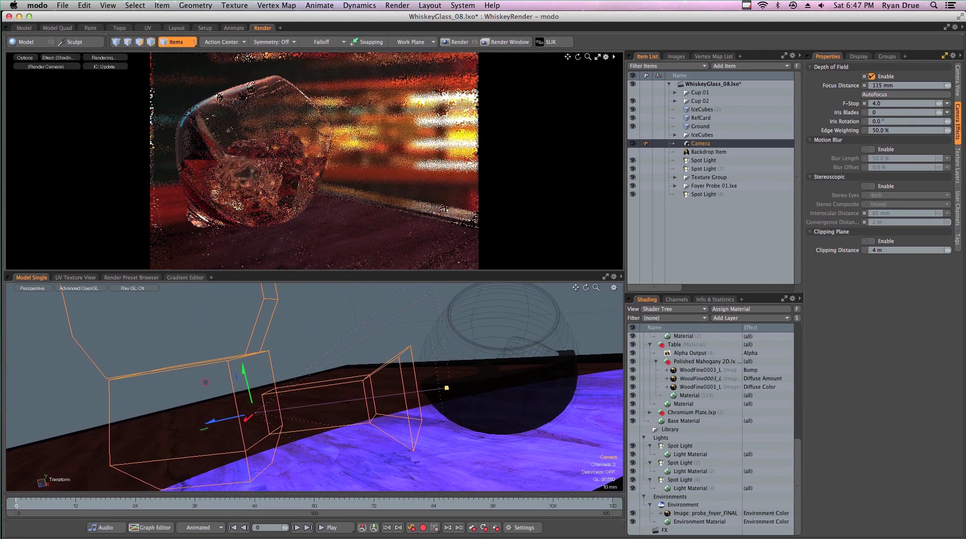
pyautogui.moveTo(447, 388); pyautogui.dragTo(456, 388)
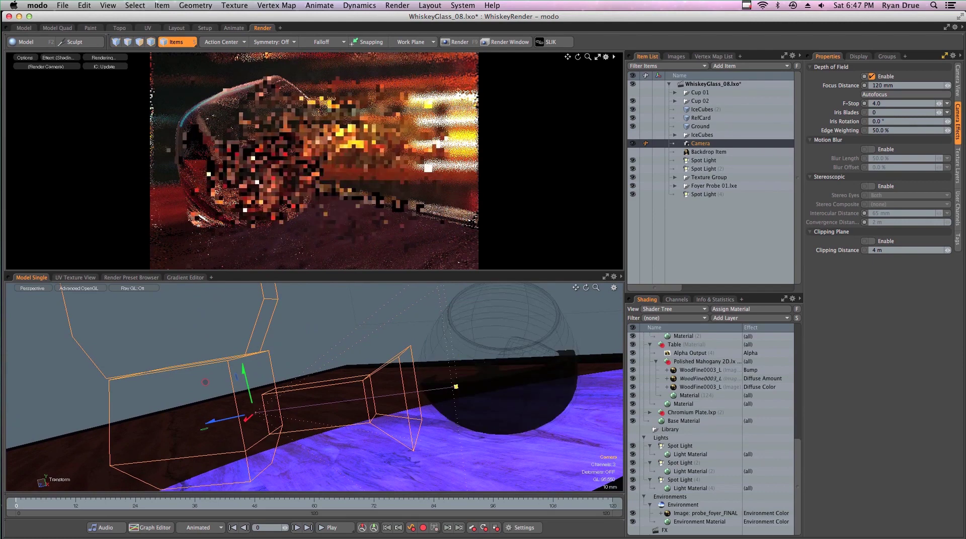
pyautogui.moveTo(446, 387); pyautogui.dragTo(456, 386)
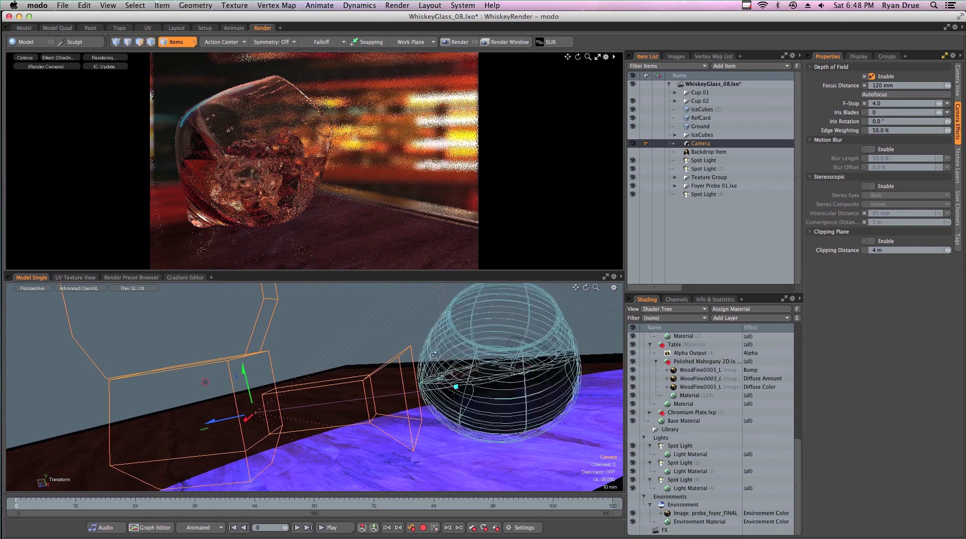
# - Select the background plane's polygon and widen it slightly on both sides with the Transform tool
pyautogui.scroll(-3, 379, 353)
pyautogui.keyDown('ctrl'); pyautogui.keyDown('alt'); pyautogui.moveTo(379, 353); pyautogui.dragTo(330, 353); pyautogui.keyUp('alt'); pyautogui.keyUp('ctrl')
pyautogui.click(287, 355)
pyautogui.press('3')
pyautogui.press('y')
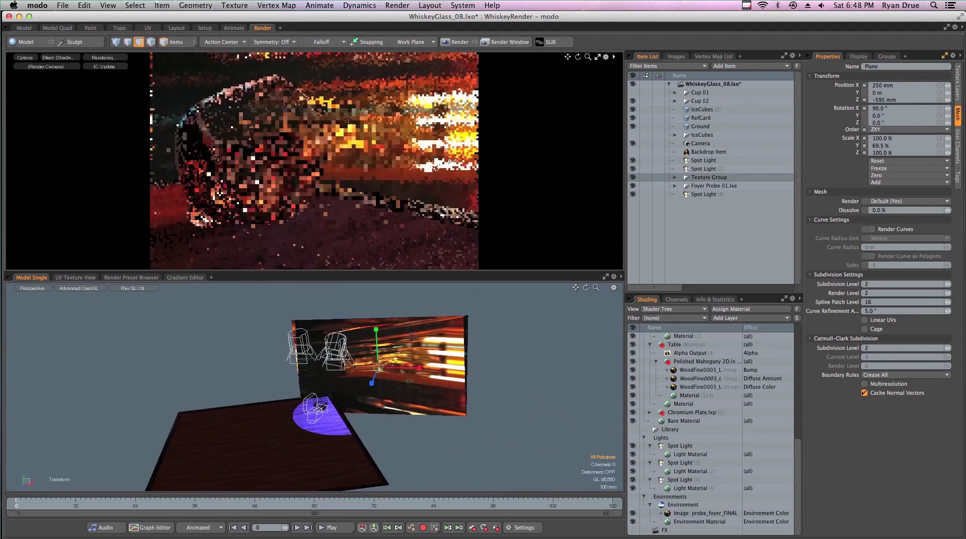
pyautogui.moveTo(416, 374); pyautogui.dragTo(421, 373)
pyautogui.press('space')
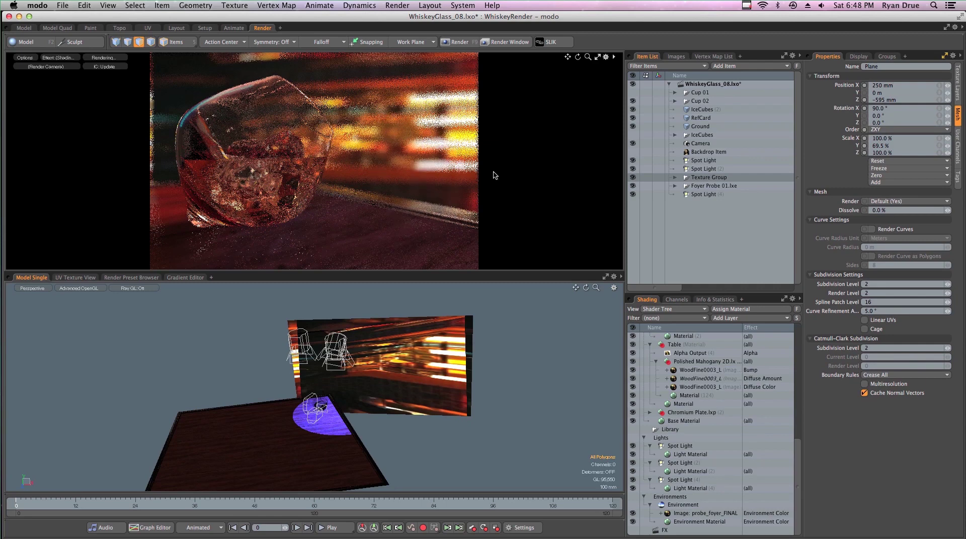
# - Select the camera and set its depth of field F-Stop to 8 in the camera effects
pyautogui.click(699, 145)
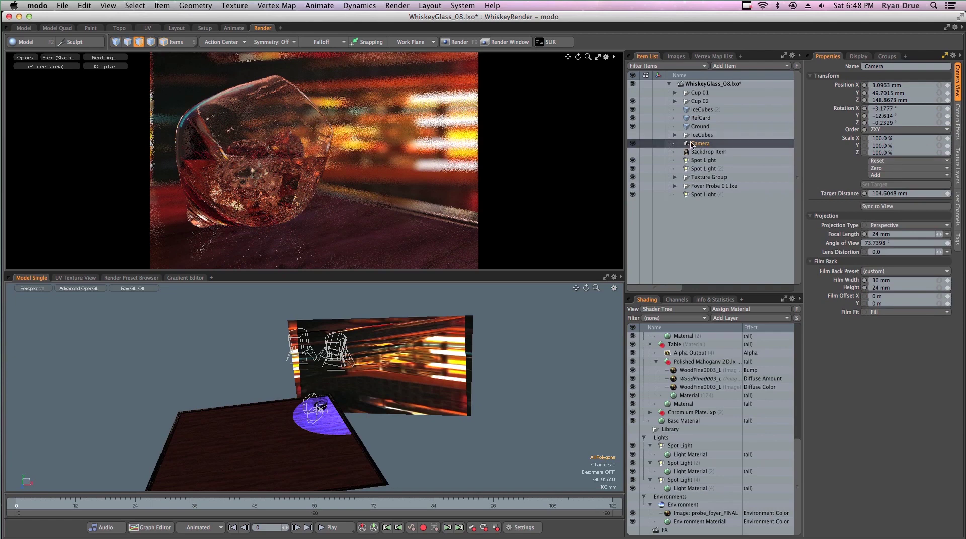
pyautogui.click(957, 124)
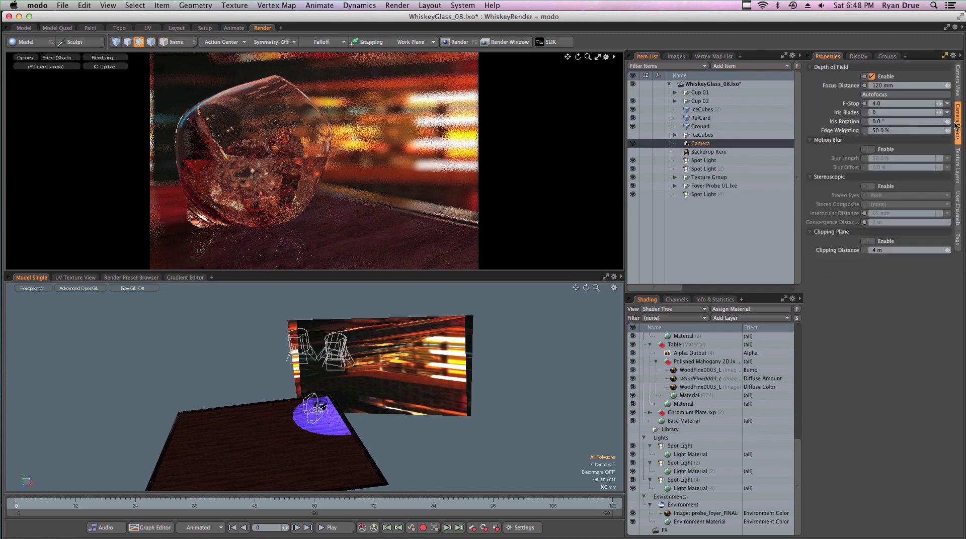
pyautogui.click(891, 103)
pyautogui.write('8')
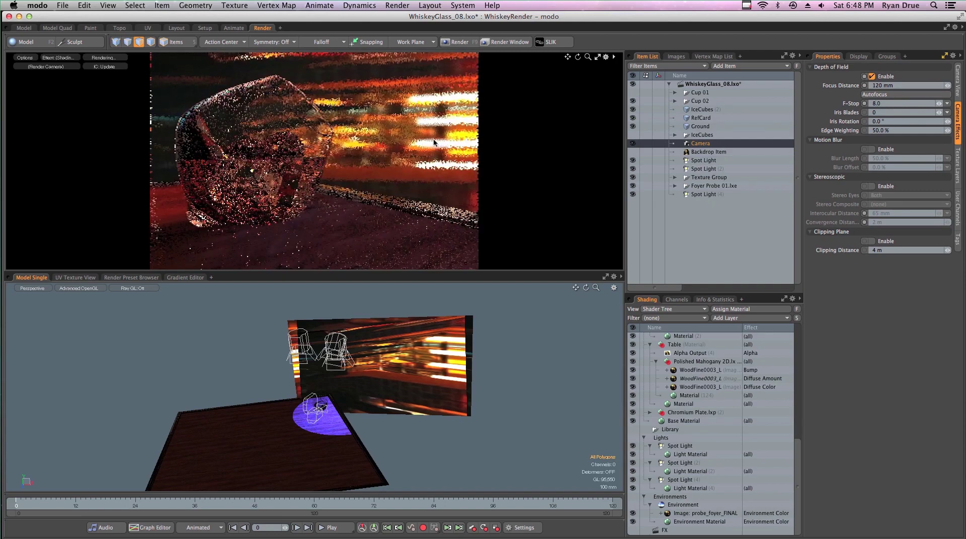
# - Try an F-Stop of 1.2 on the camera for a much shallower depth of field
pyautogui.click(893, 105)
pyautogui.write('1')
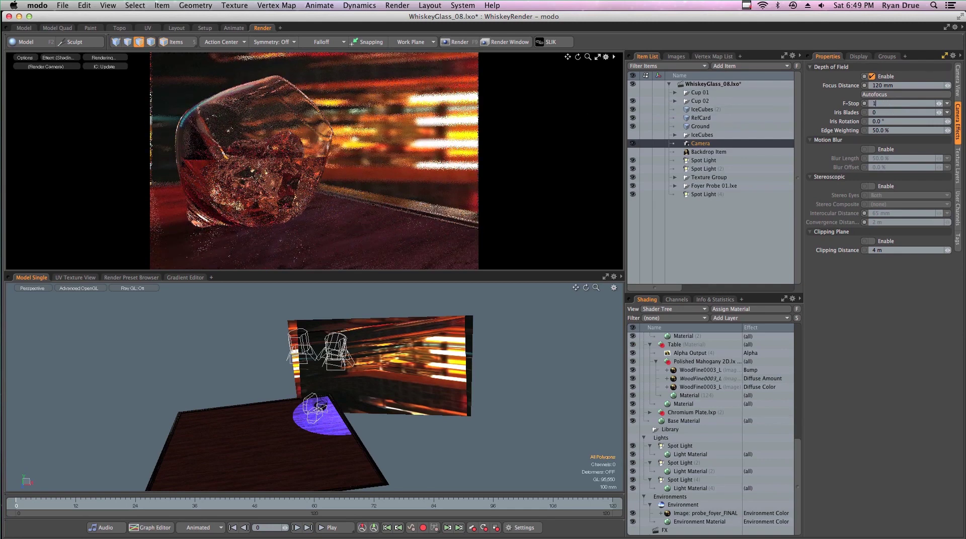
pyautogui.write('.2')
pyautogui.press('Return')
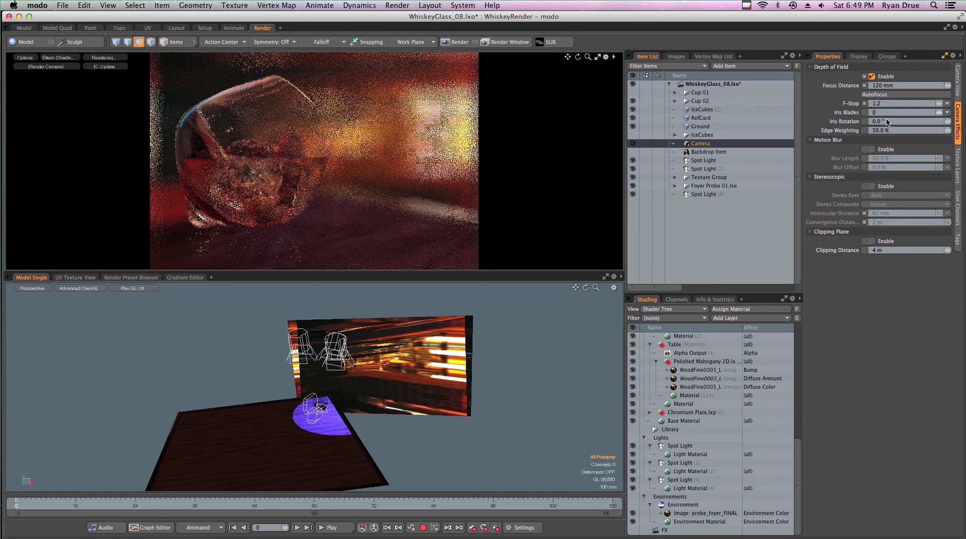
# - Set the camera's depth of field F-Stop to 6
pyautogui.click(900, 103)
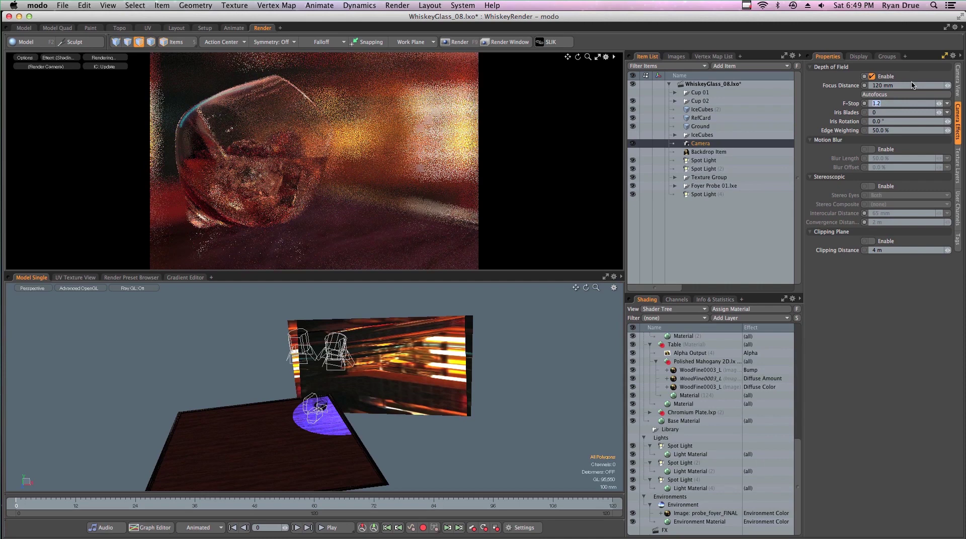
pyautogui.write('6')
pyautogui.press('Return')
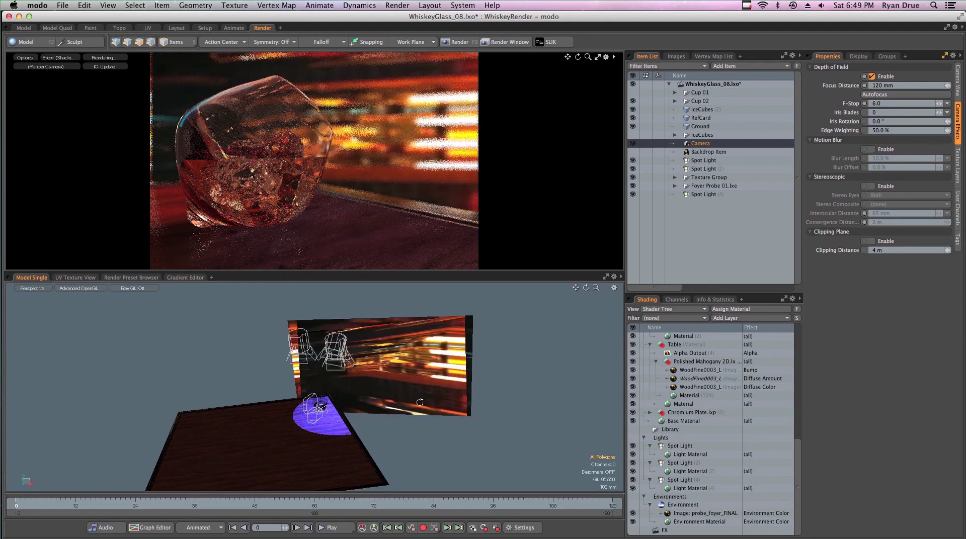
# - Switch to item selection mode and set the camera's iris blades to 5
pyautogui.moveTo(402, 417)
pyautogui.keyDown('alt'); pyautogui.mouseDown()
pyautogui.moveTo(264, 451)
pyautogui.moveTo(340, 384)
pyautogui.moveTo(392, 421)
pyautogui.mouseUp(); pyautogui.keyUp('alt')
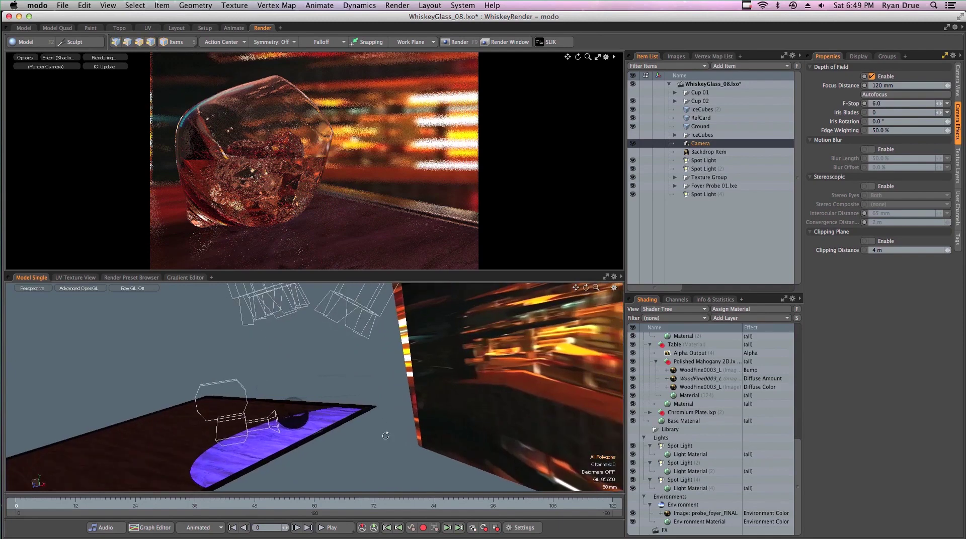
pyautogui.keyDown('alt'); pyautogui.moveTo(335, 435); pyautogui.dragTo(296, 437); pyautogui.keyUp('alt')
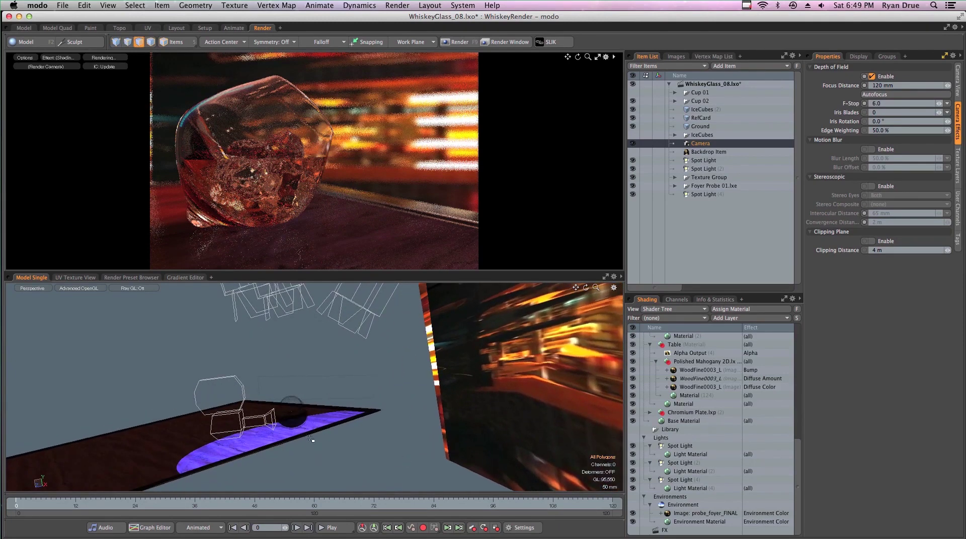
pyautogui.press('5')
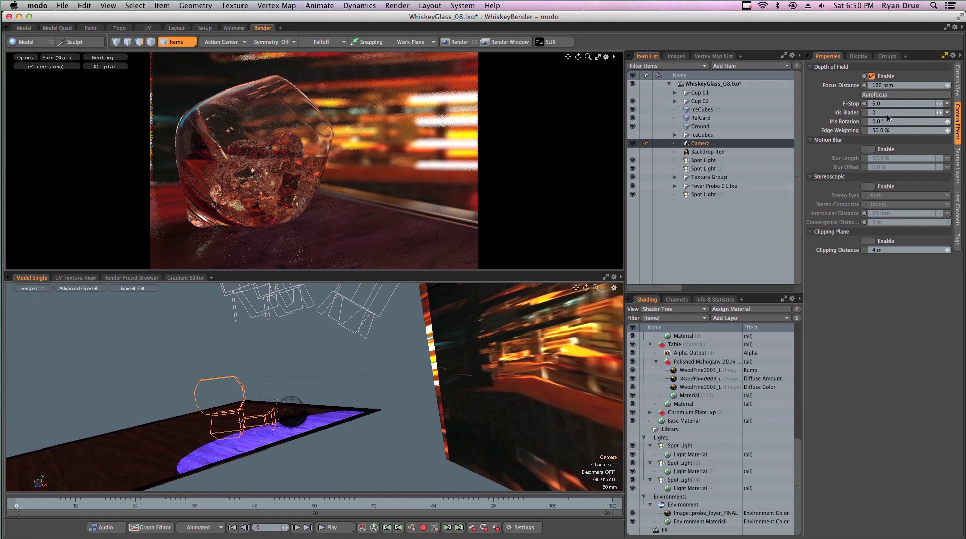
pyautogui.write('5')
pyautogui.press('Return')
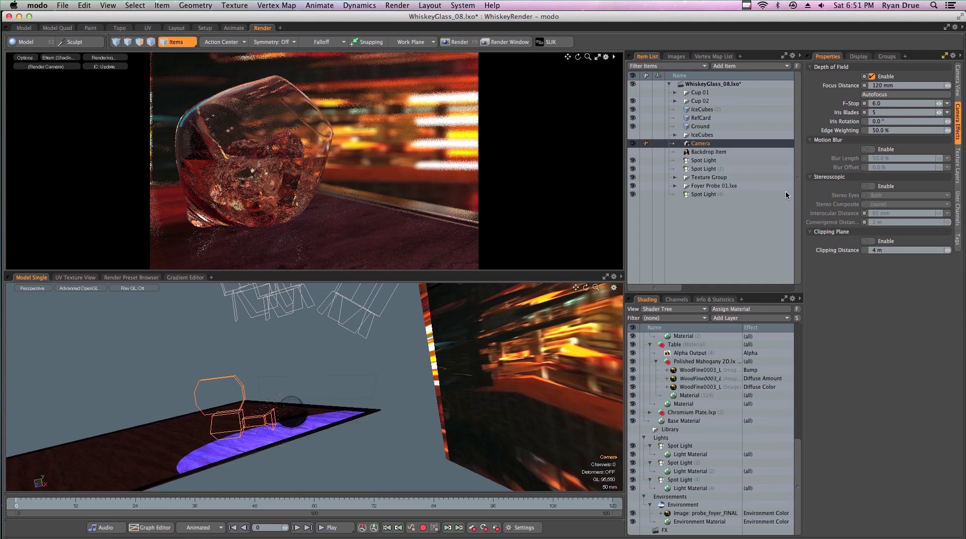
# - Set the edge weighting of the camera's depth of field to 80%
pyautogui.click(899, 132)
pyautogui.press('BackSpace')
pyautogui.press('BackSpace')
pyautogui.write('80')
pyautogui.press('Return')
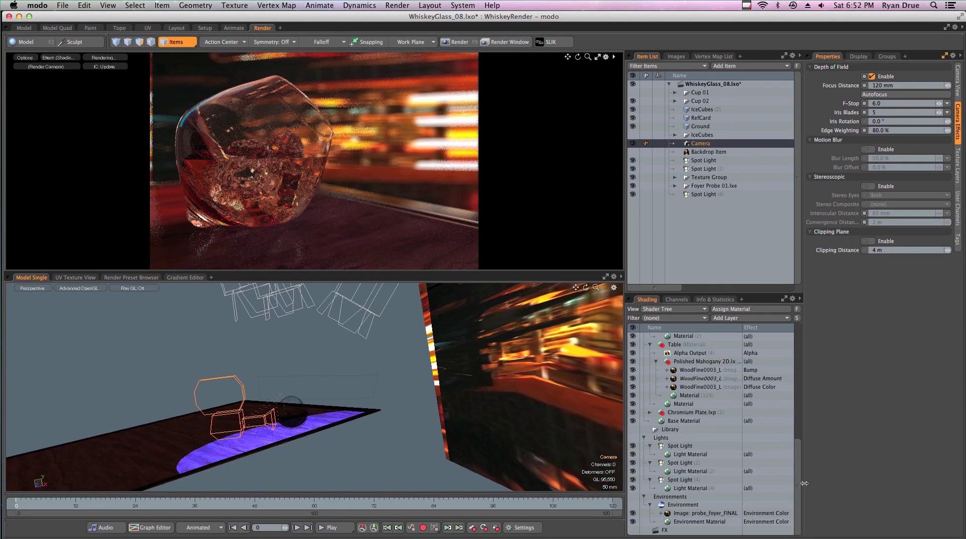
# - Set the Render item's antialiasing to 128 samples per pixel and start the render of the scene
pyautogui.moveTo(800, 453); pyautogui.dragTo(800, 339)
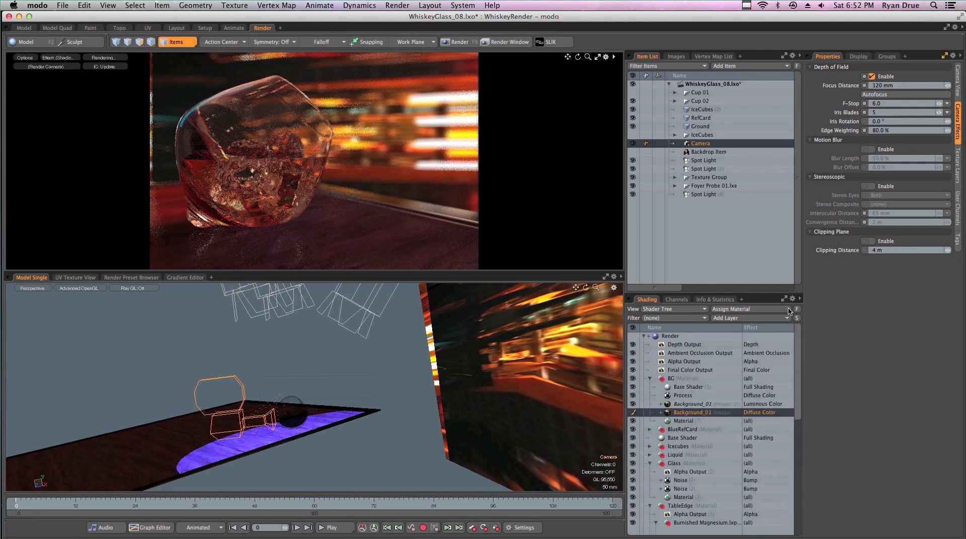
pyautogui.click(672, 336)
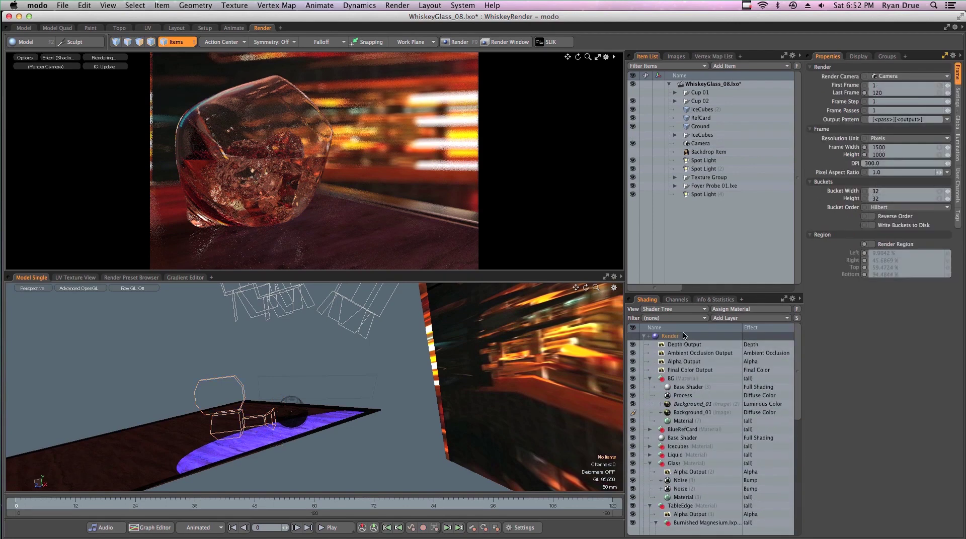
pyautogui.click(956, 104)
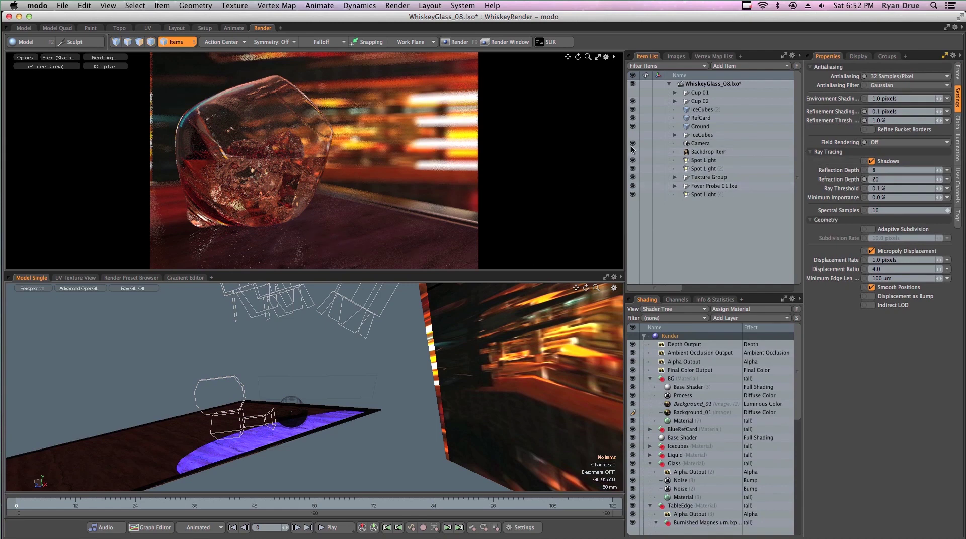
pyautogui.click(903, 77)
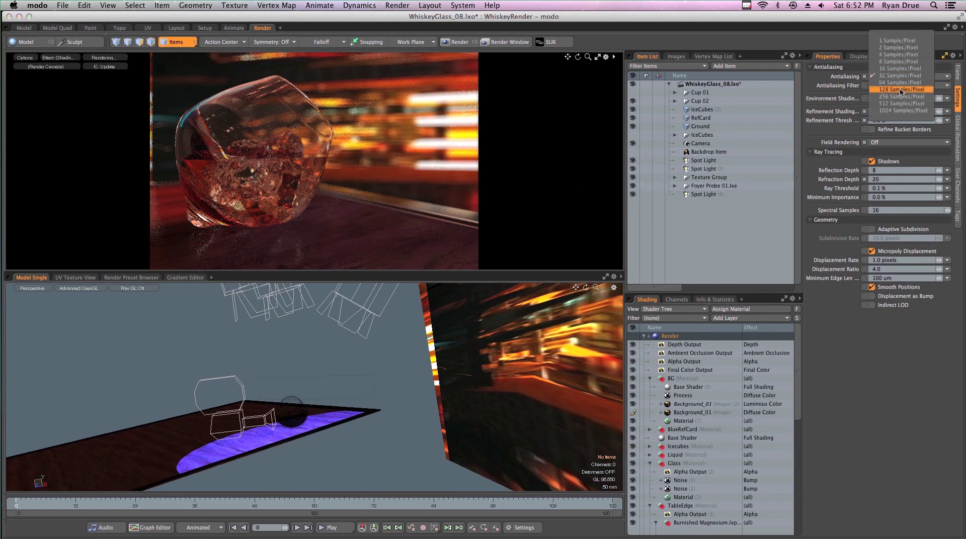
pyautogui.click(900, 89)
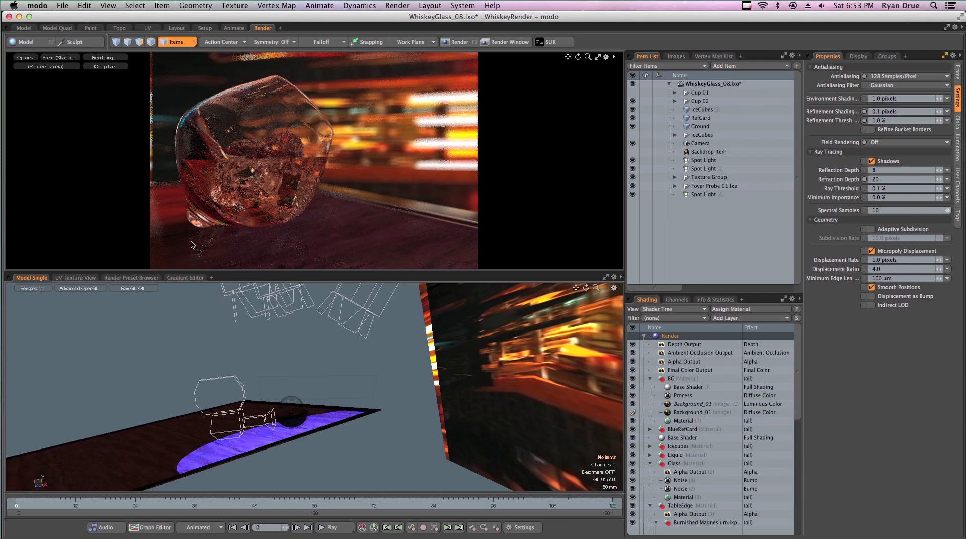
pyautogui.click(398, 5)
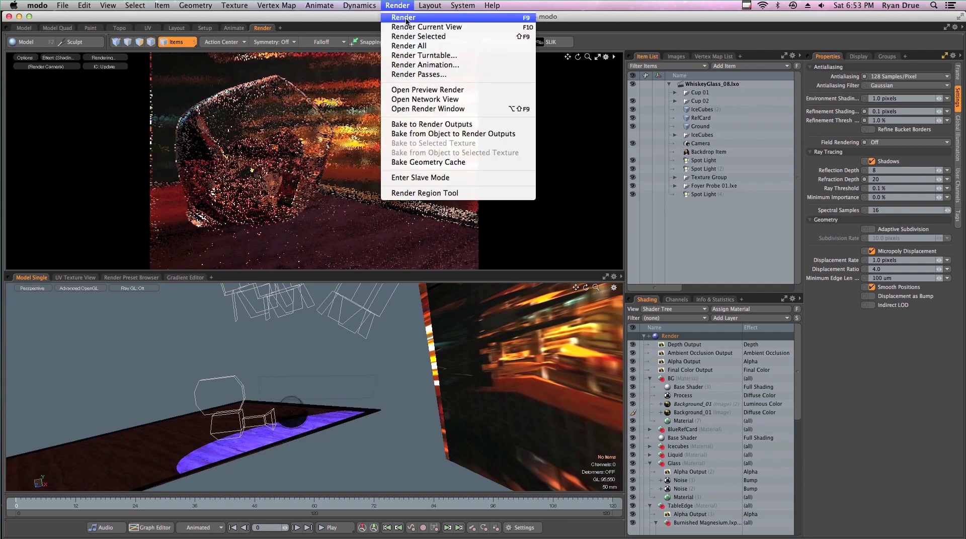
pyautogui.click(406, 18)
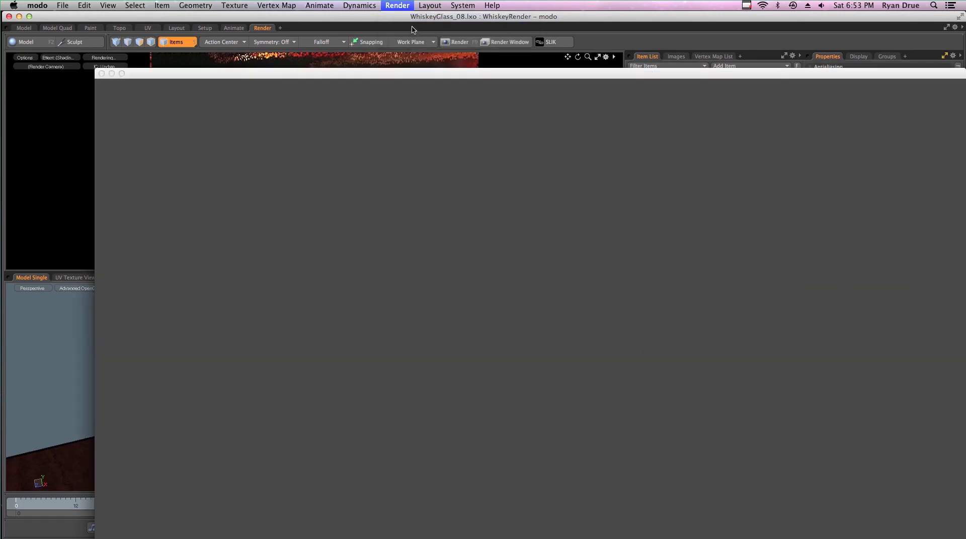